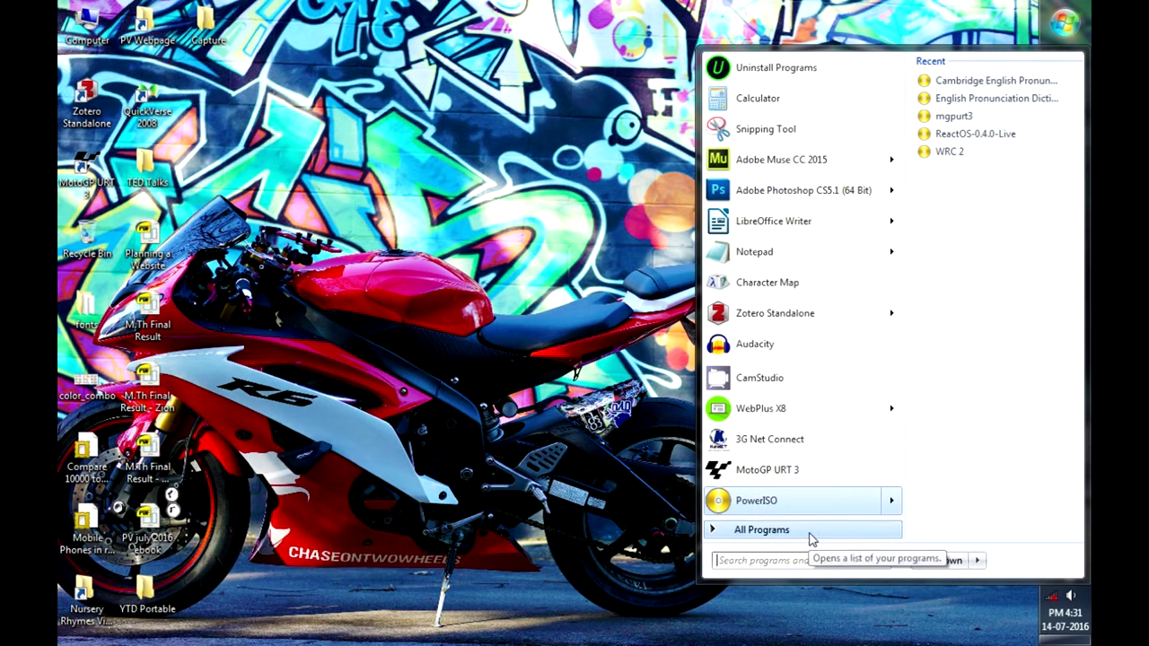
Launch Zotero Standalone from the installed programs and browse the items listed in My Library
click(811, 532)
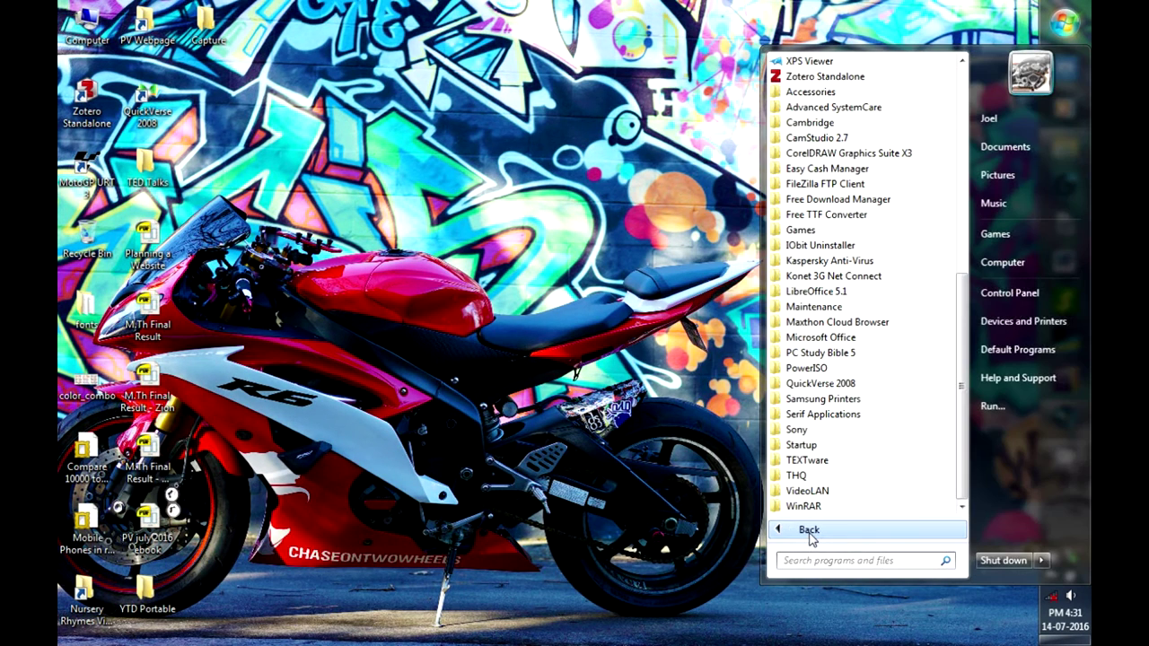
click(834, 80)
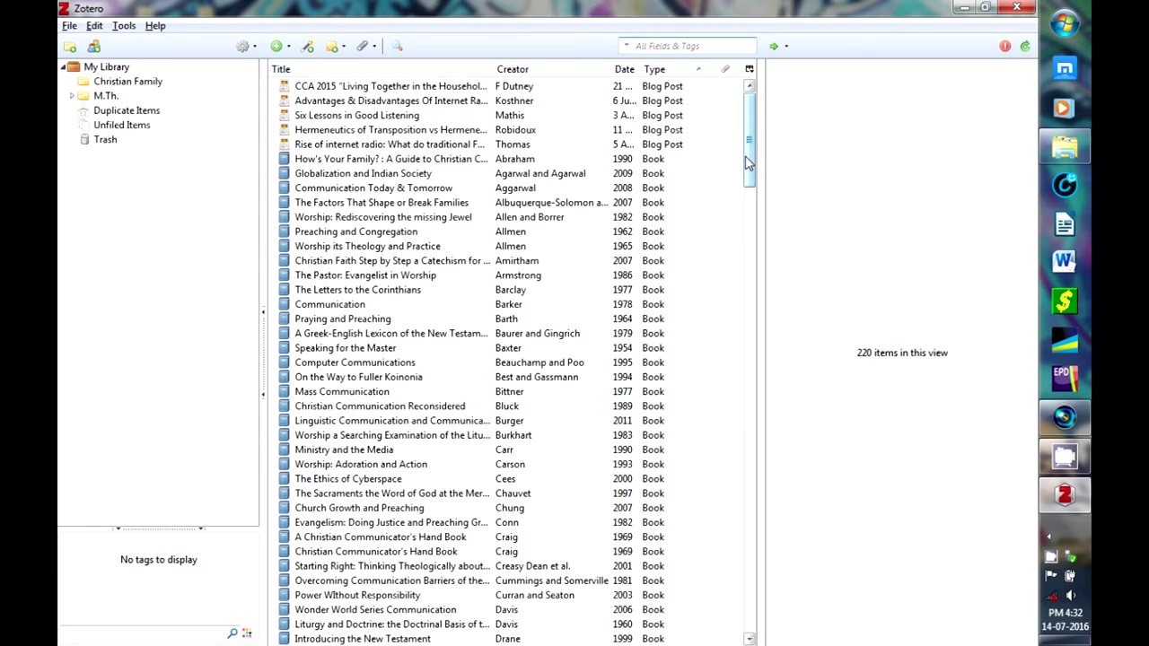
drag(749, 162, 817, 432)
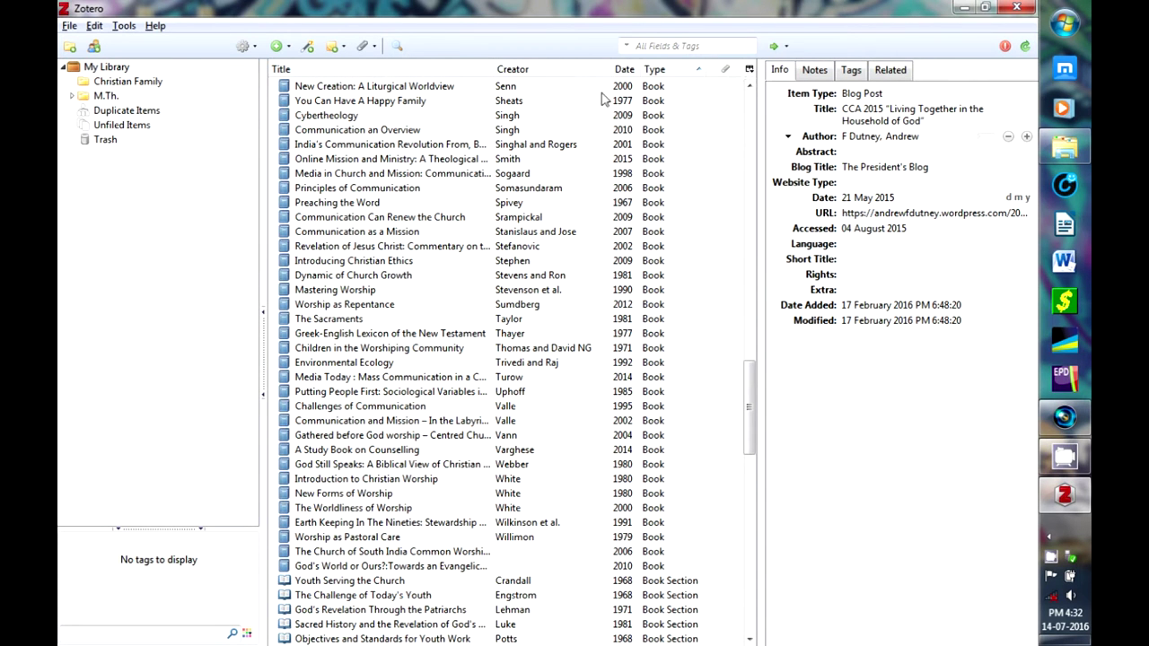
click(518, 75)
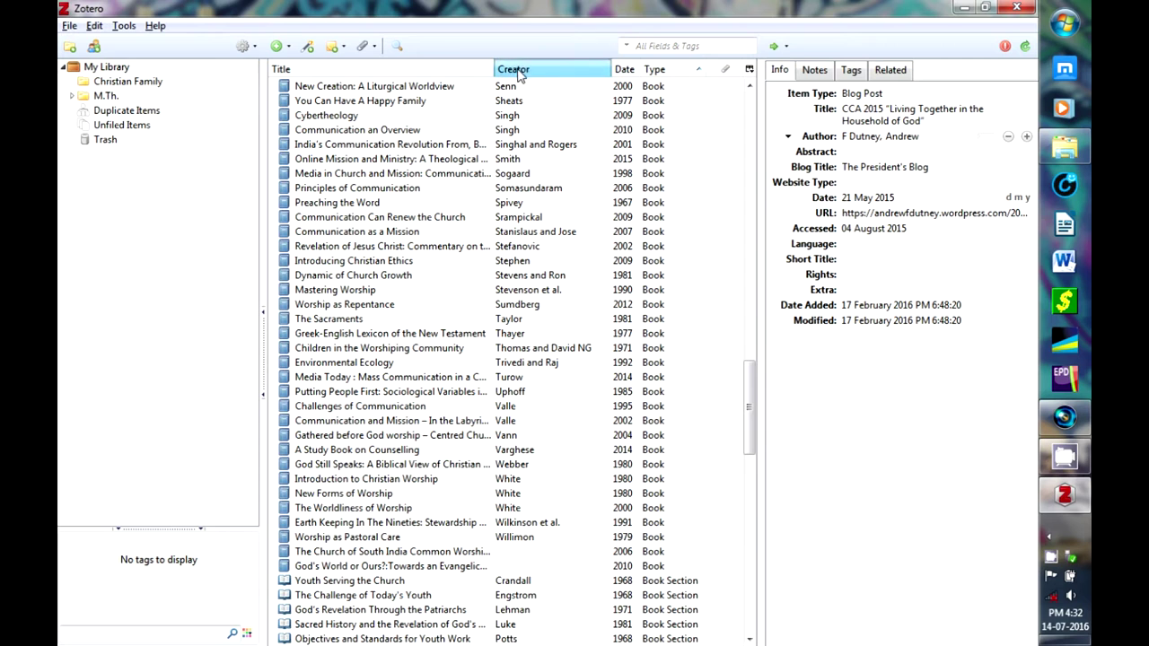
click(674, 70)
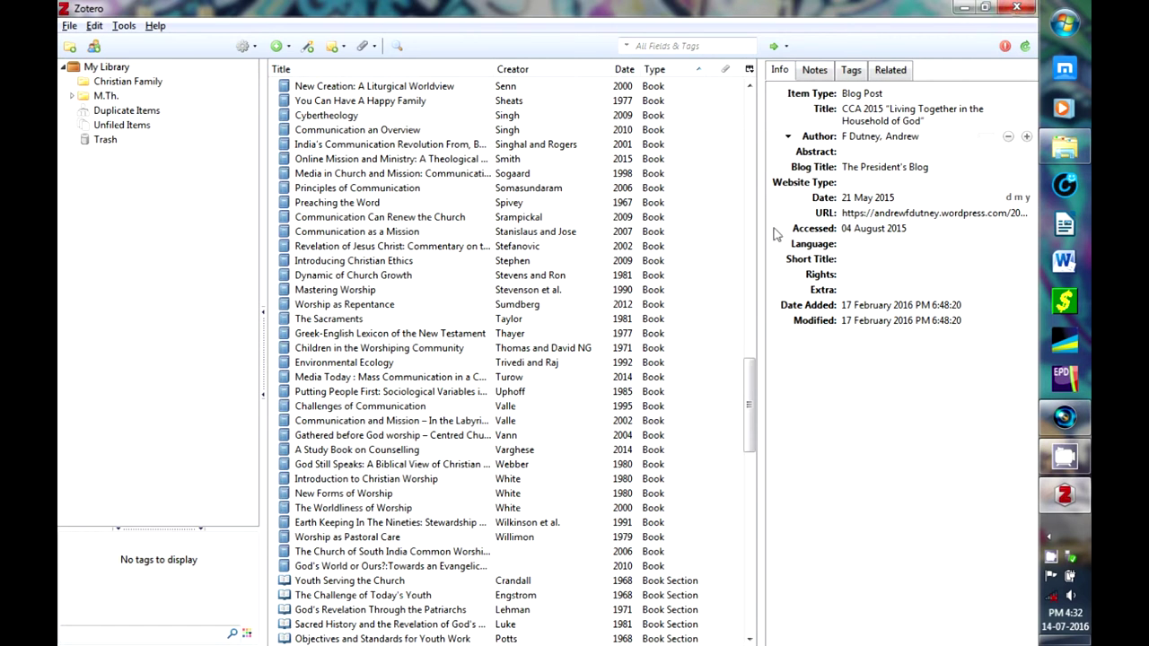
click(156, 28)
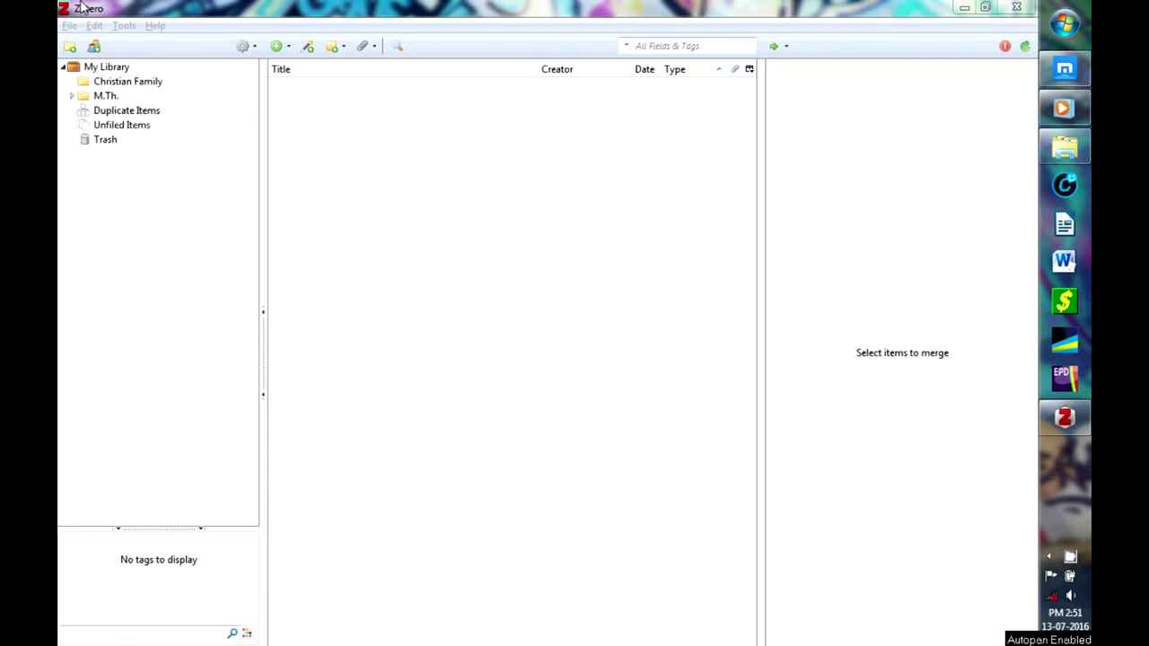
click(81, 9)
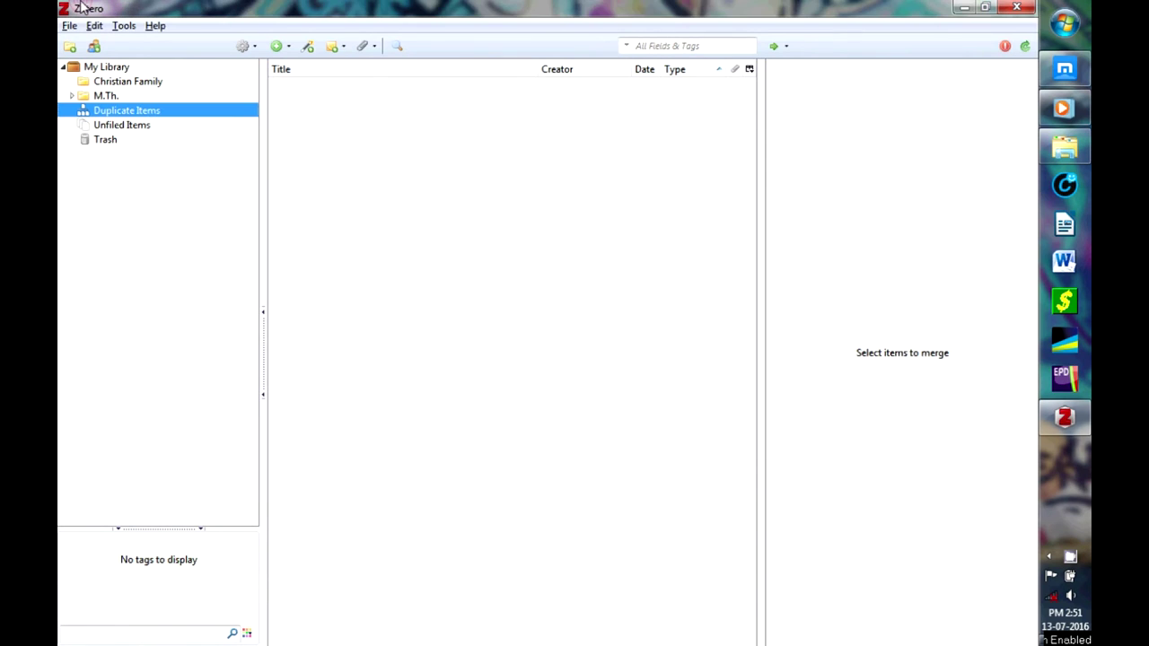
View the items in the Christian Family and M.Th. collections and check the Duplicate Items view
click(122, 81)
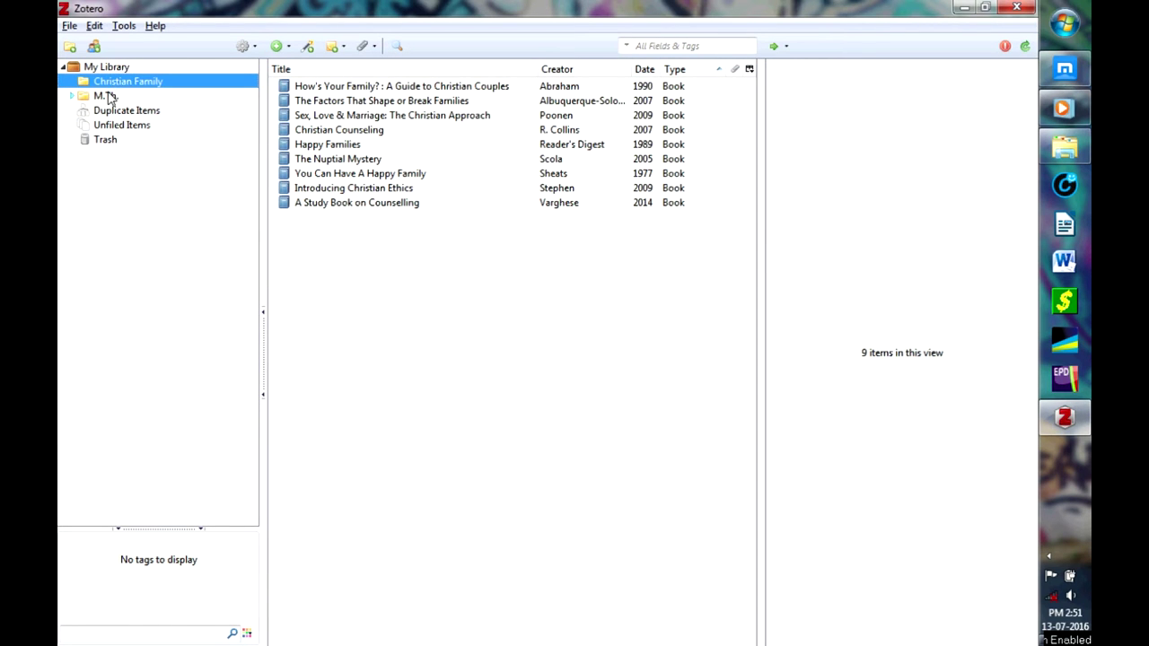
click(106, 96)
scroll(301, 175, down, 1)
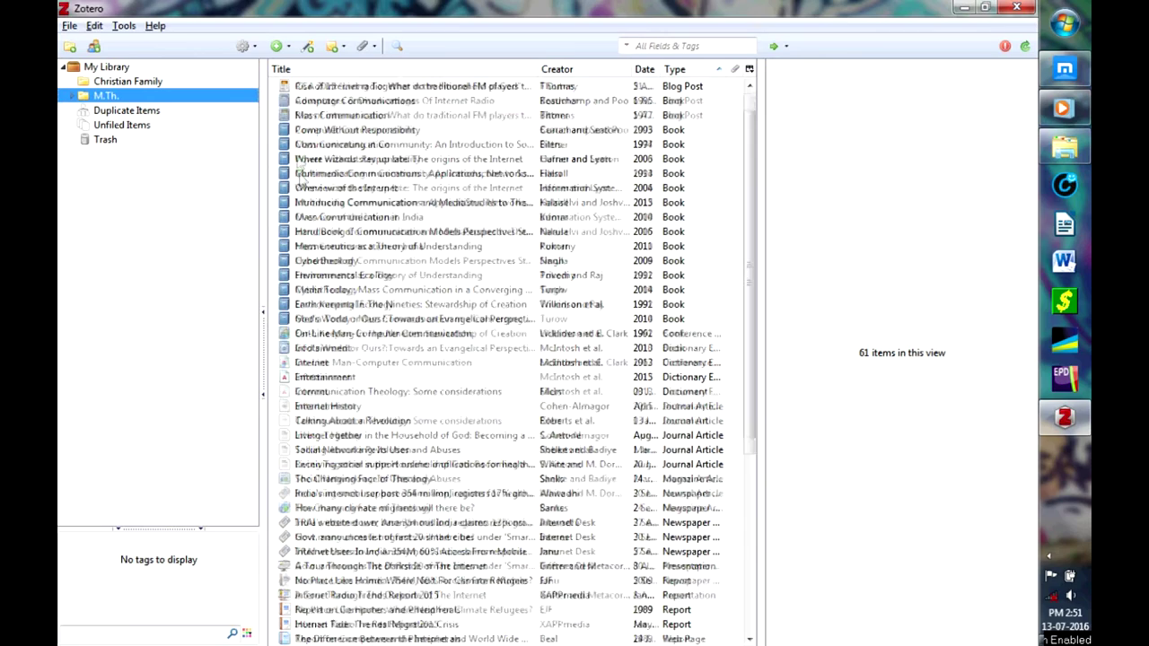
scroll(299, 175, down, 5)
scroll(292, 184, up, 6)
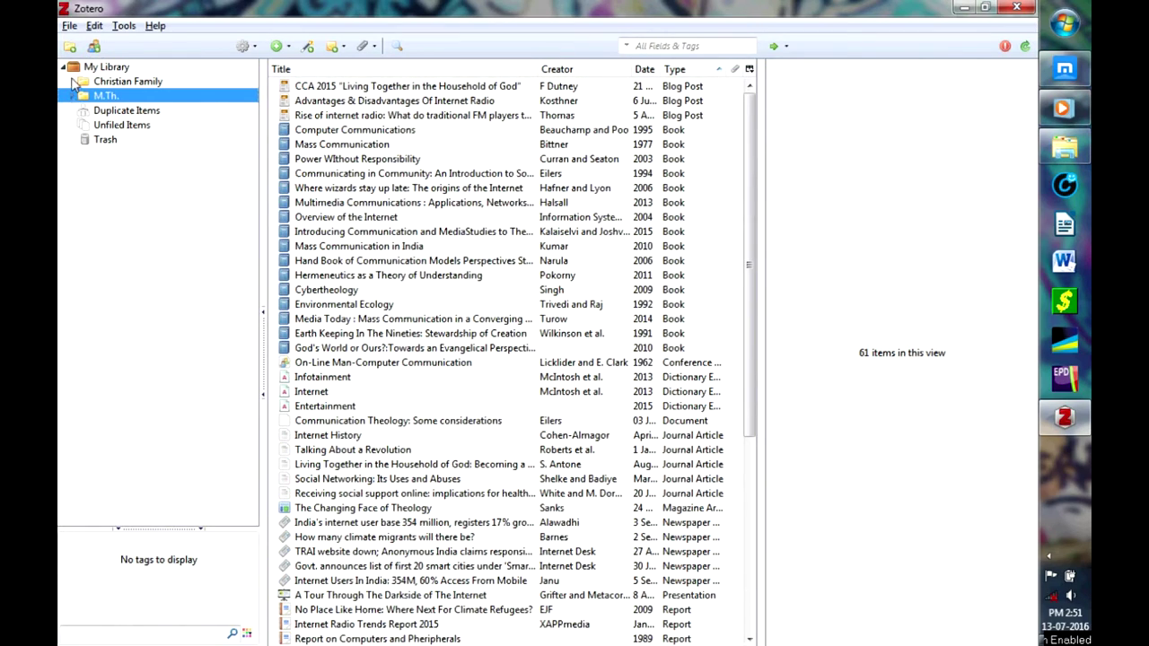
click(111, 110)
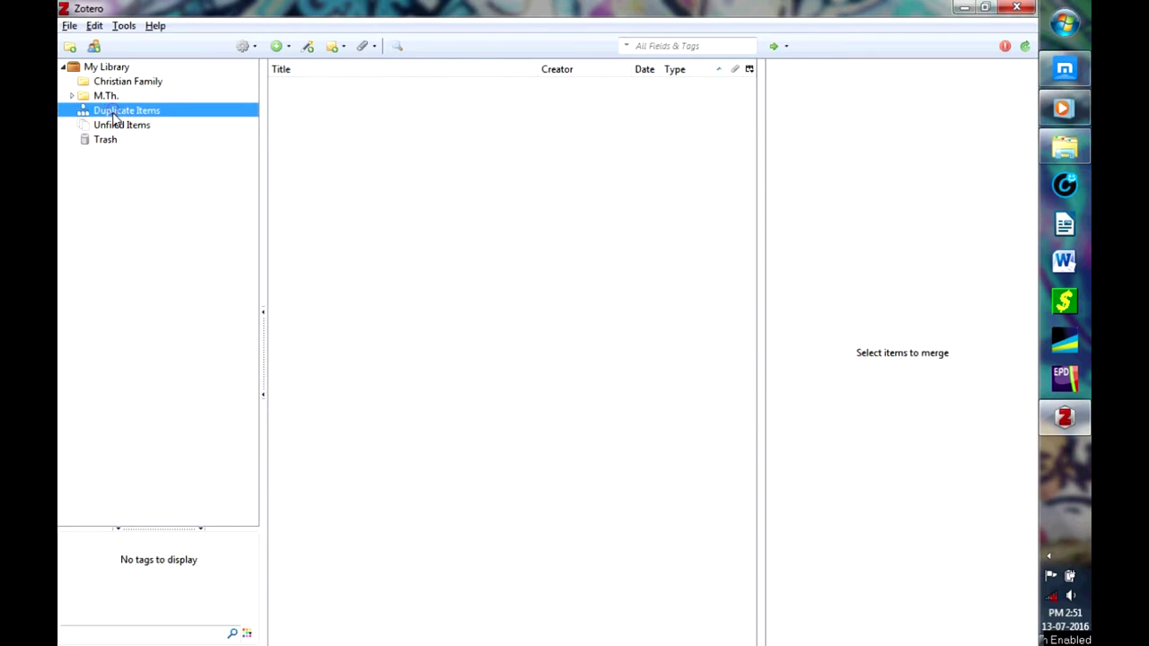
click(68, 26)
mouse_move(114, 45)
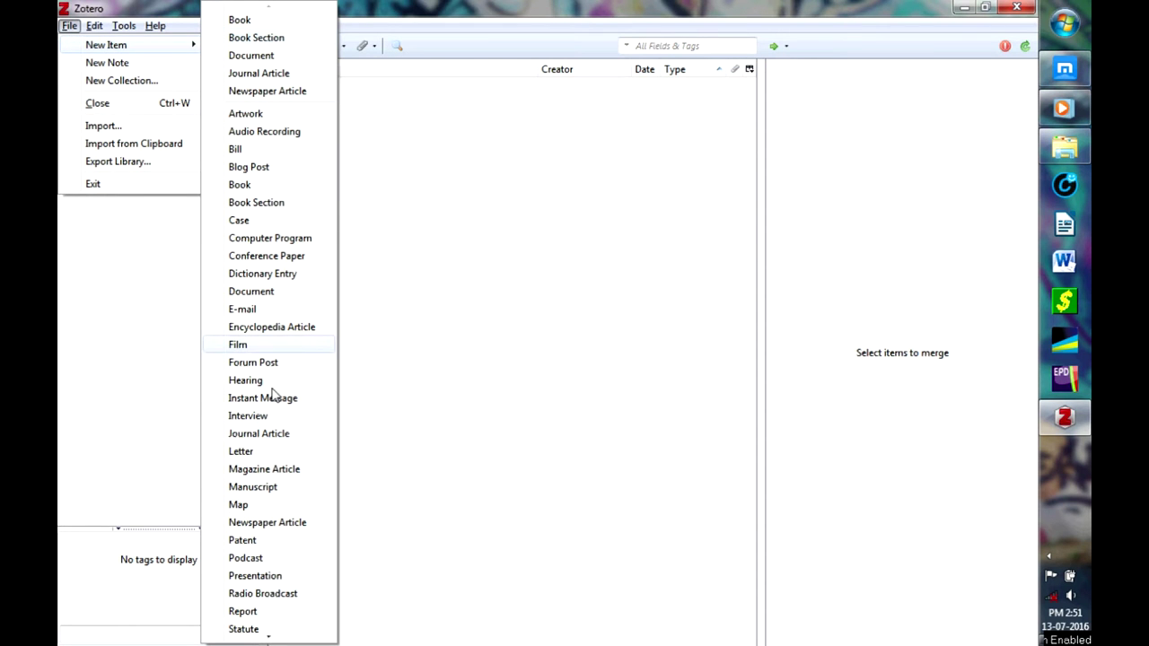
mouse_move(251, 641)
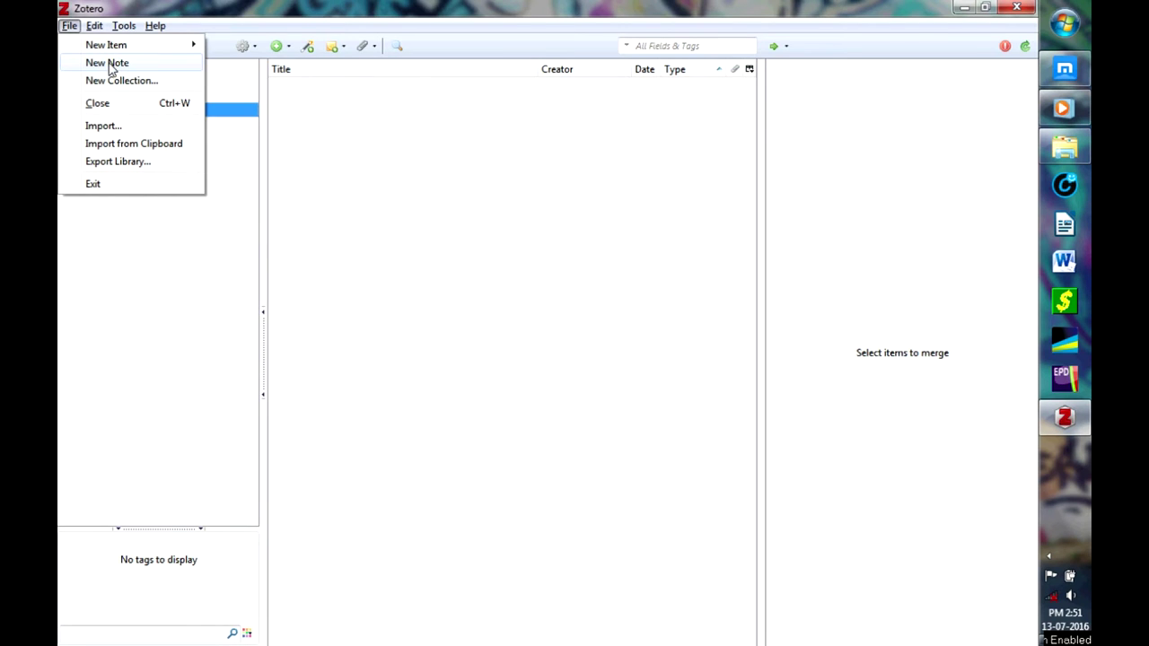
click(120, 250)
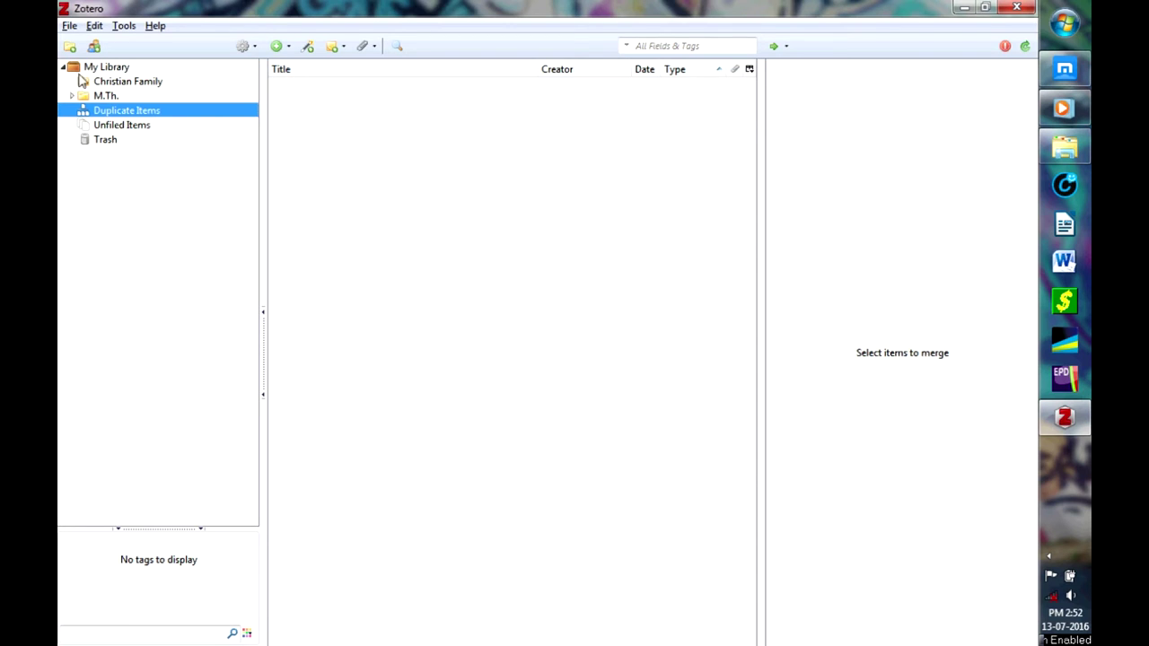
Create a collection named New and add a blank Book item to it
click(70, 47)
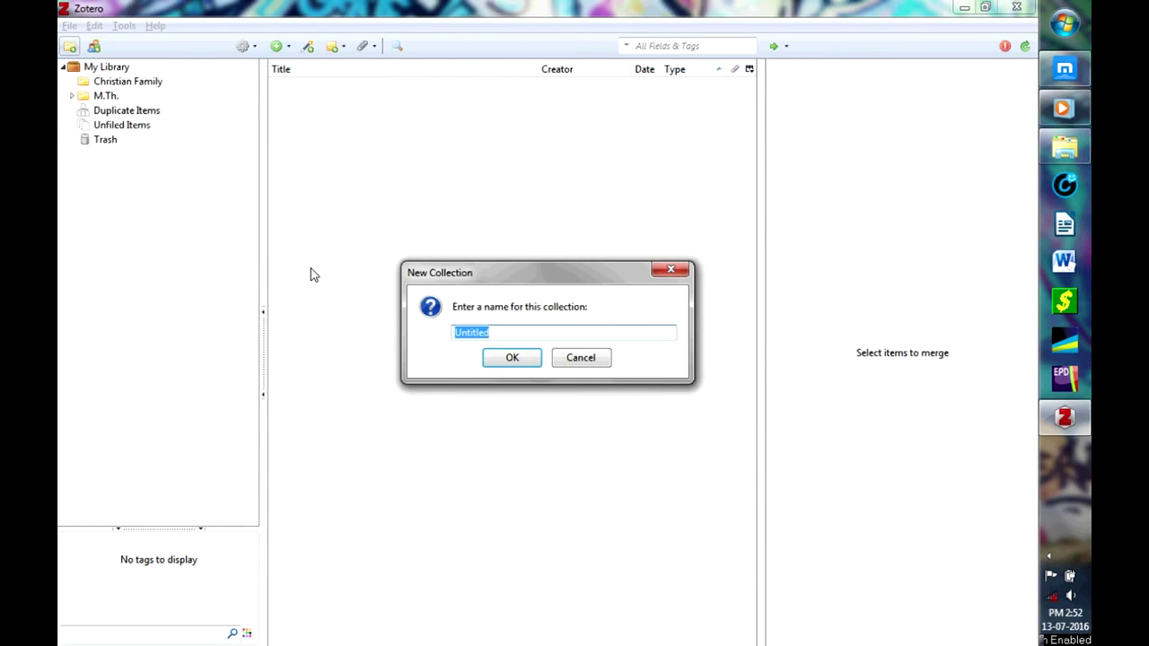
text(New)
click(523, 359)
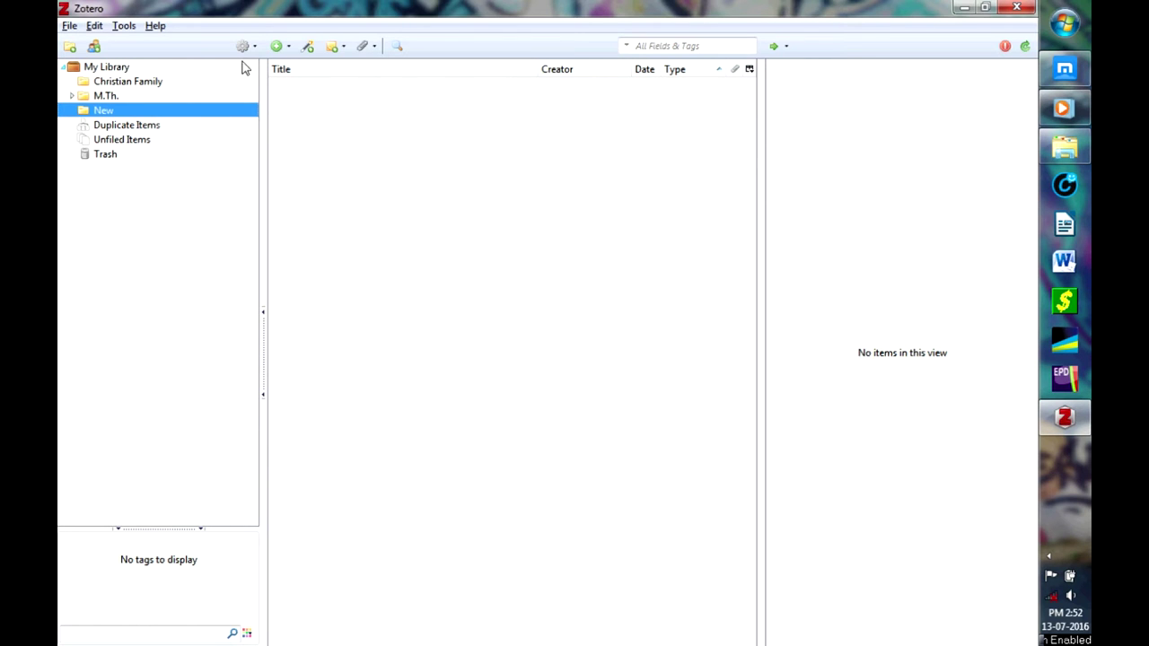
click(278, 46)
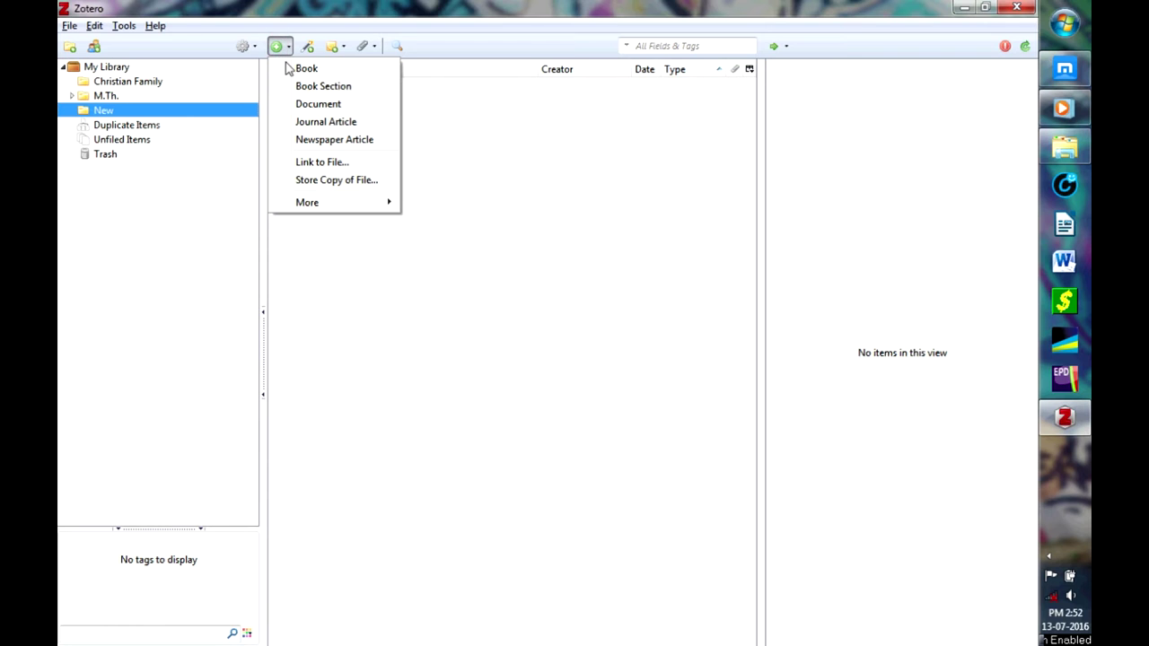
click(304, 69)
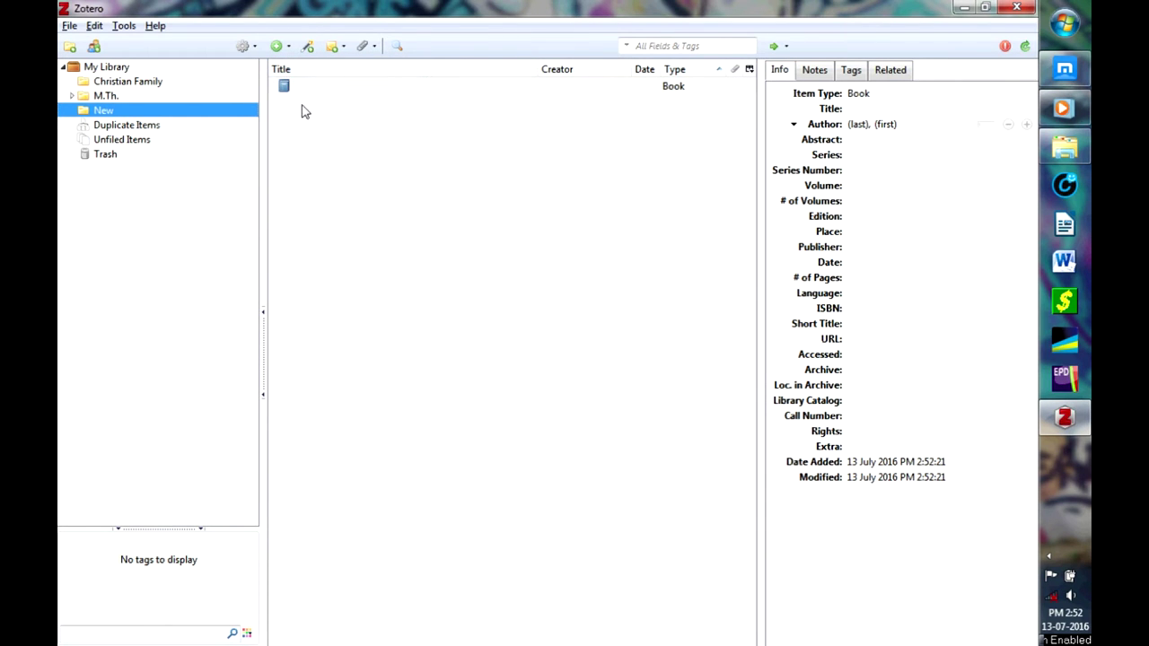
Look through the item types available for the new entry and for creating further items
click(886, 99)
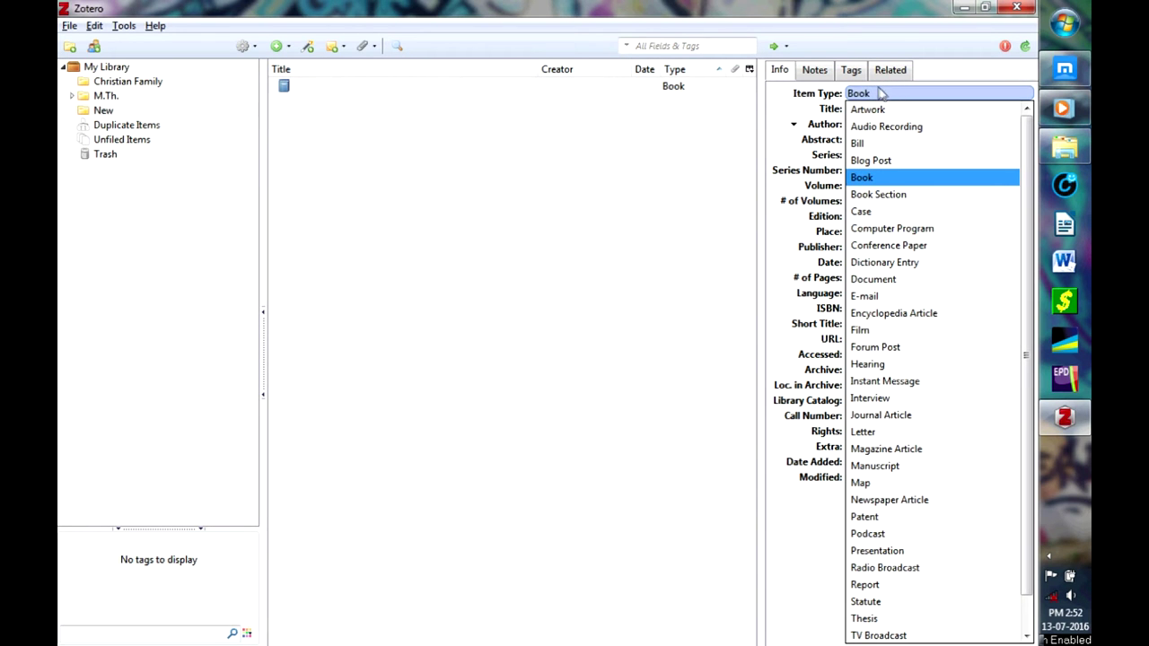
scroll(1014, 350, down, 1)
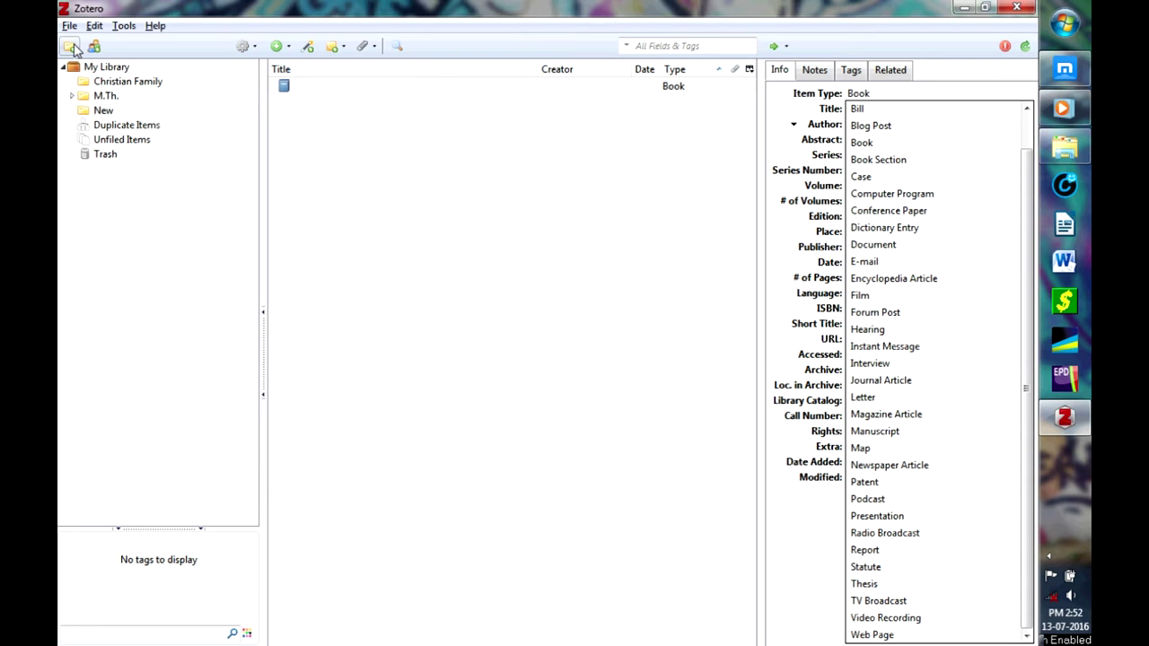
click(279, 46)
click(281, 47)
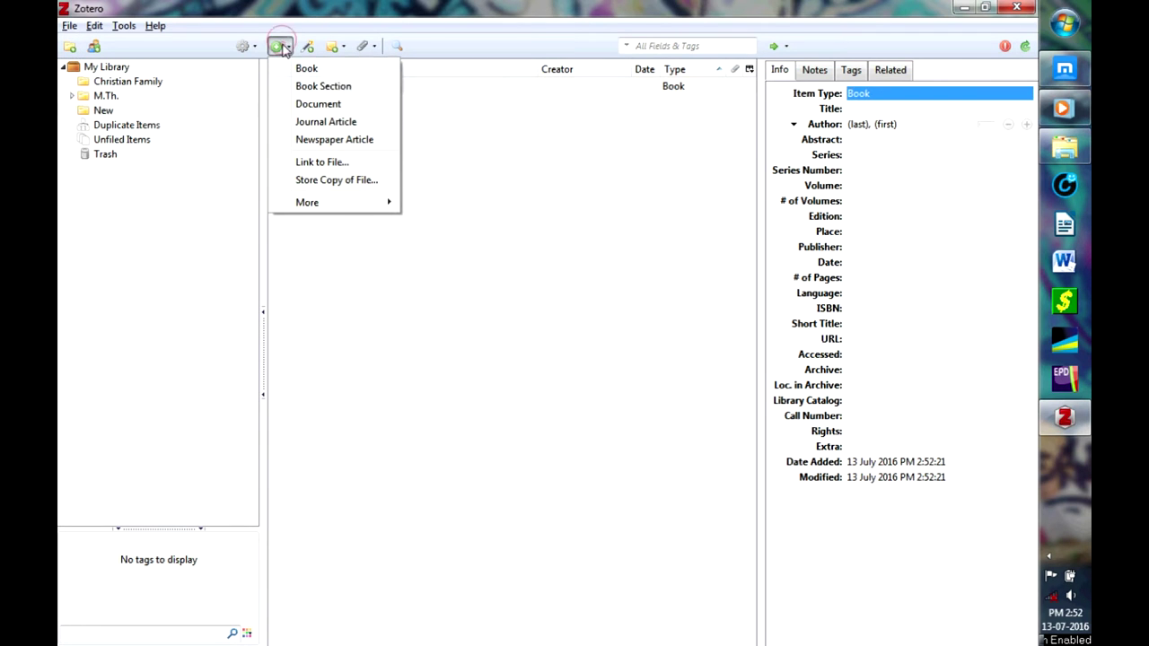
mouse_move(348, 205)
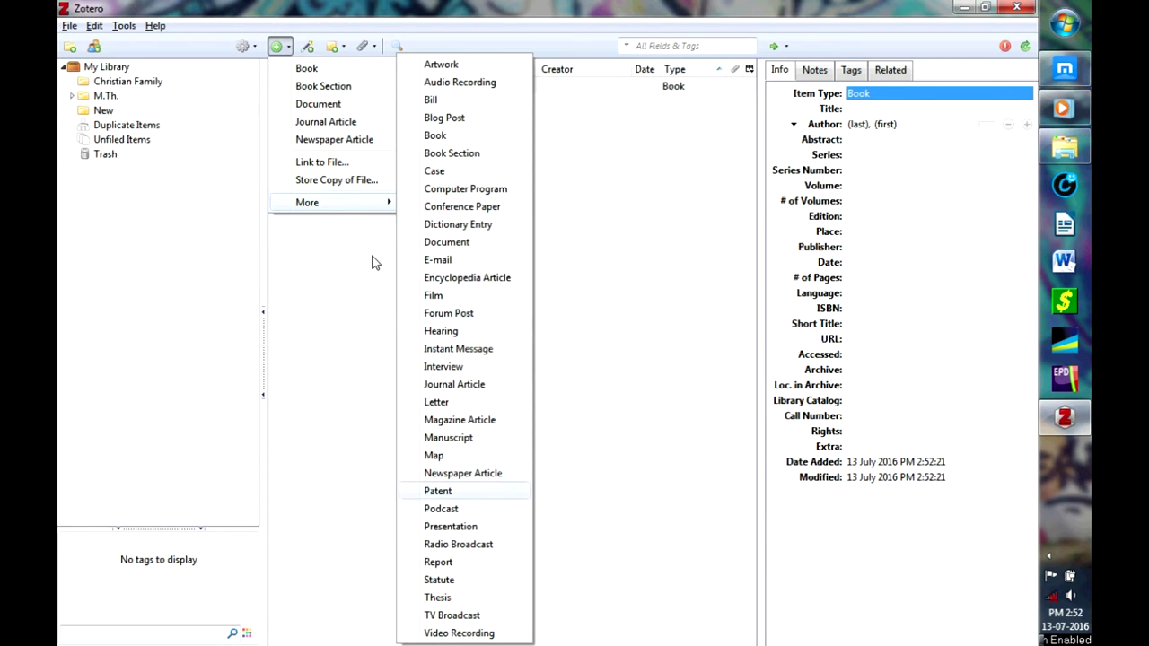
click(69, 26)
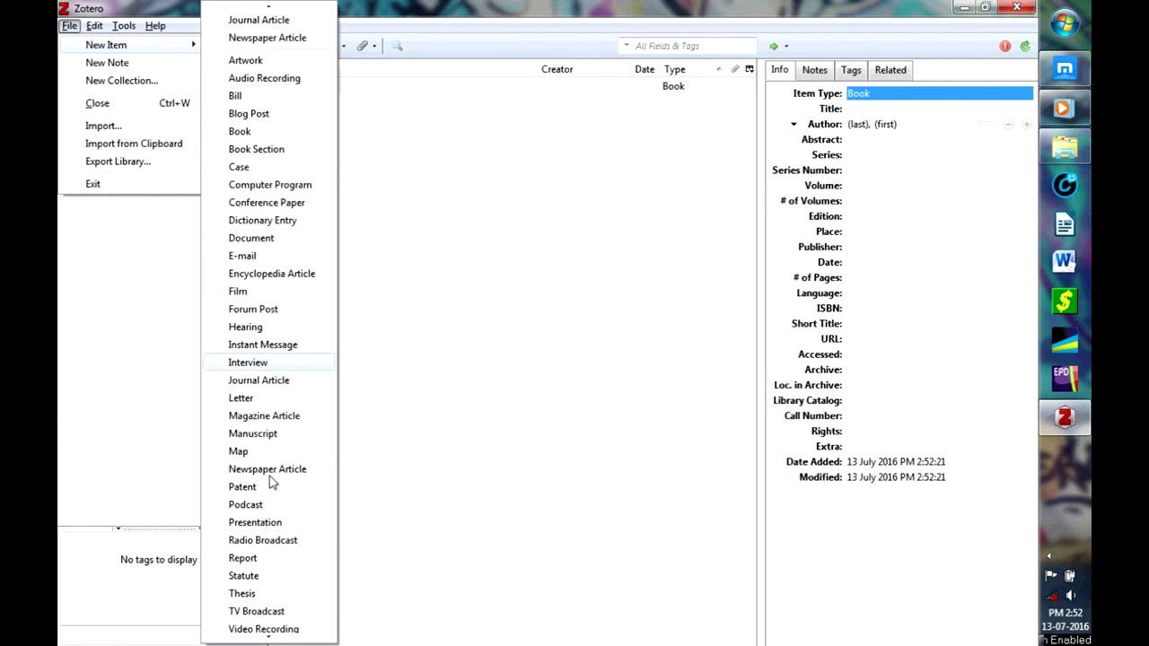
mouse_move(268, 636)
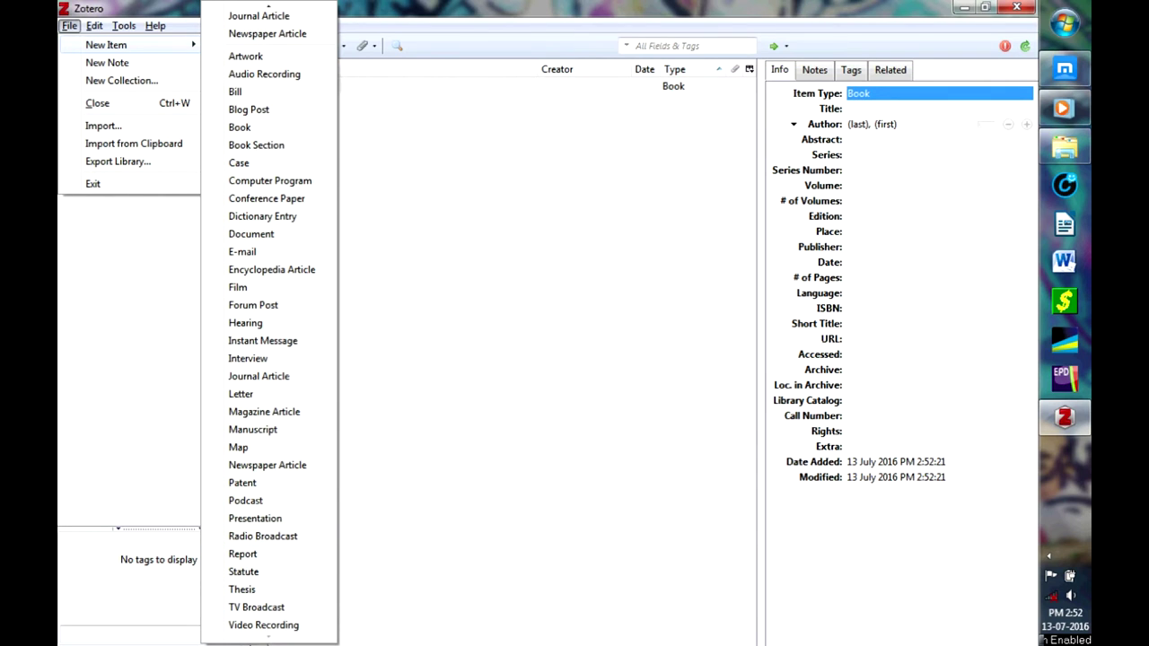
click(558, 7)
Change the new item's type to Web Page and set it back to Book
click(896, 96)
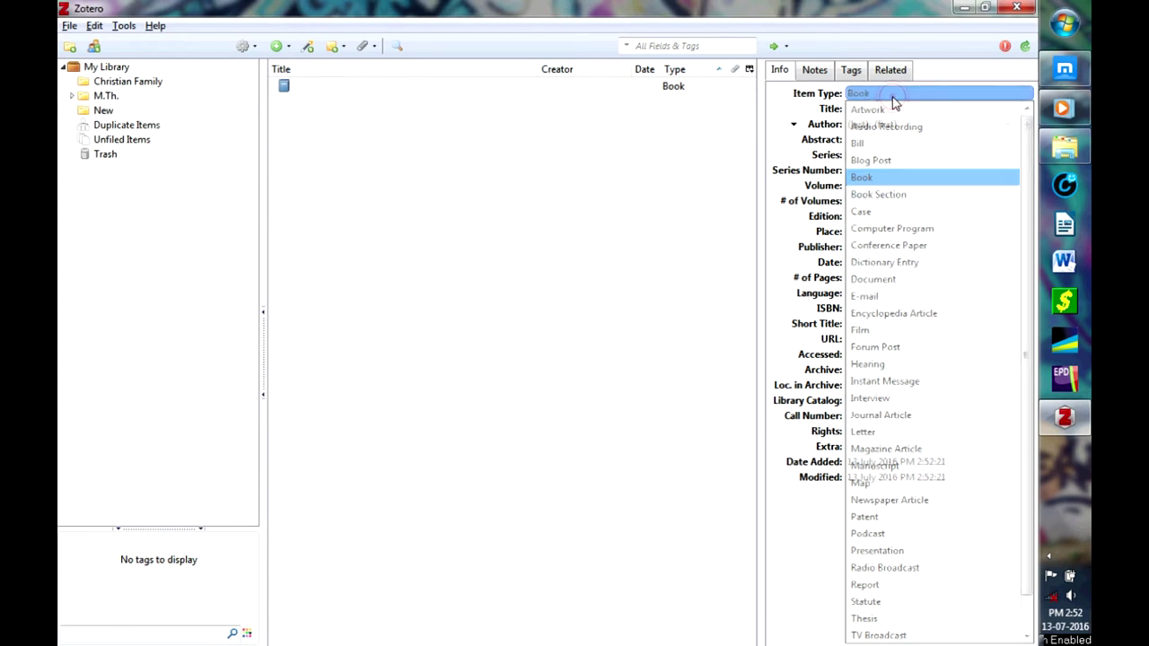
scroll(925, 621, down, 1)
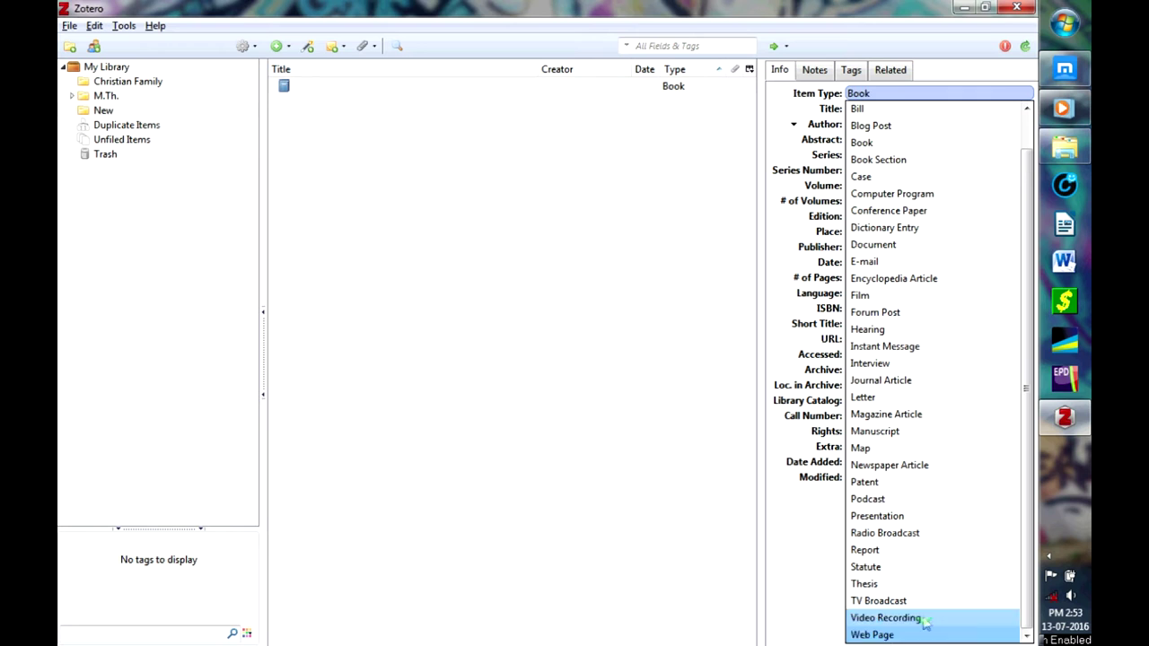
click(923, 635)
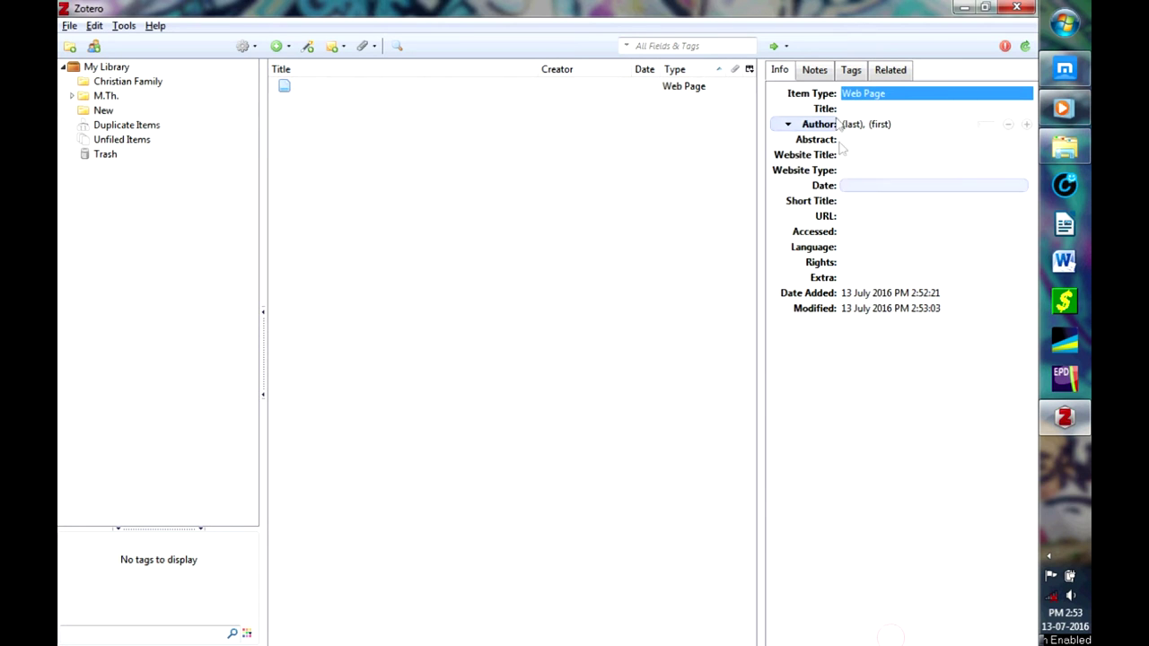
click(887, 95)
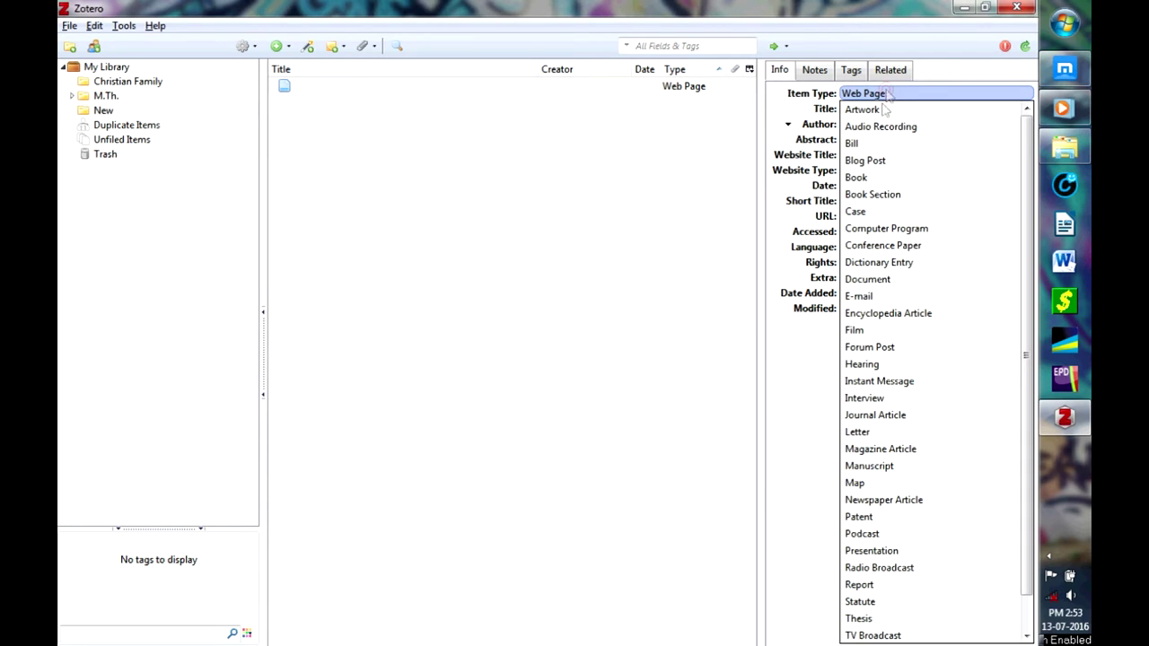
click(886, 178)
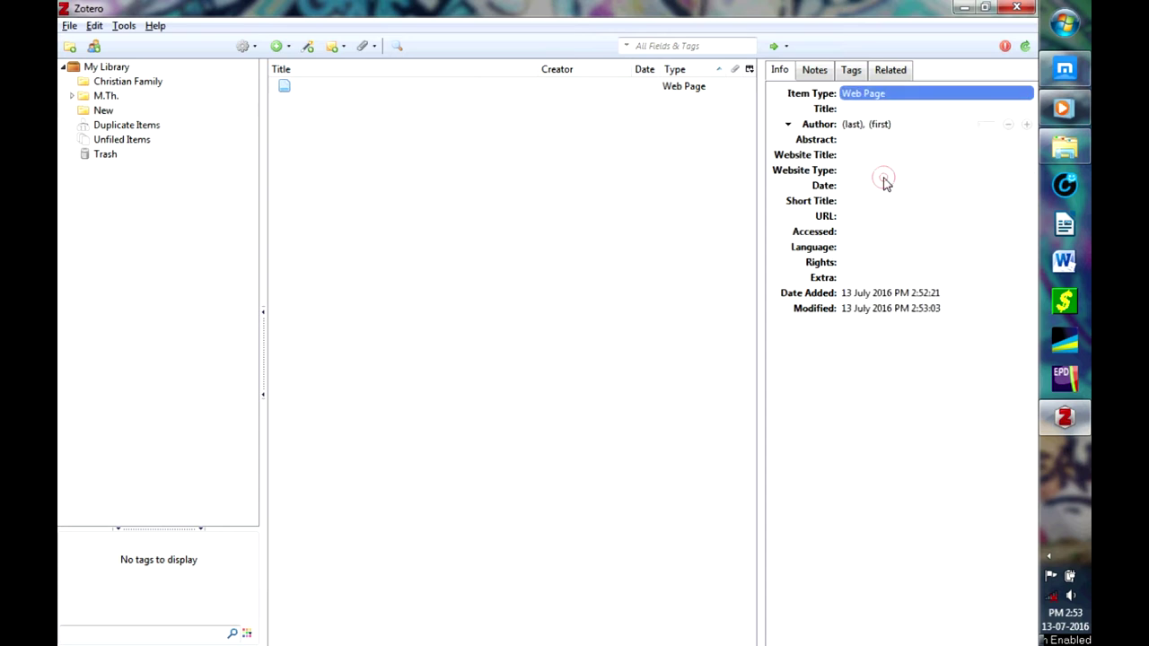
Give the new book the title Globalization and Indian Society
click(873, 111)
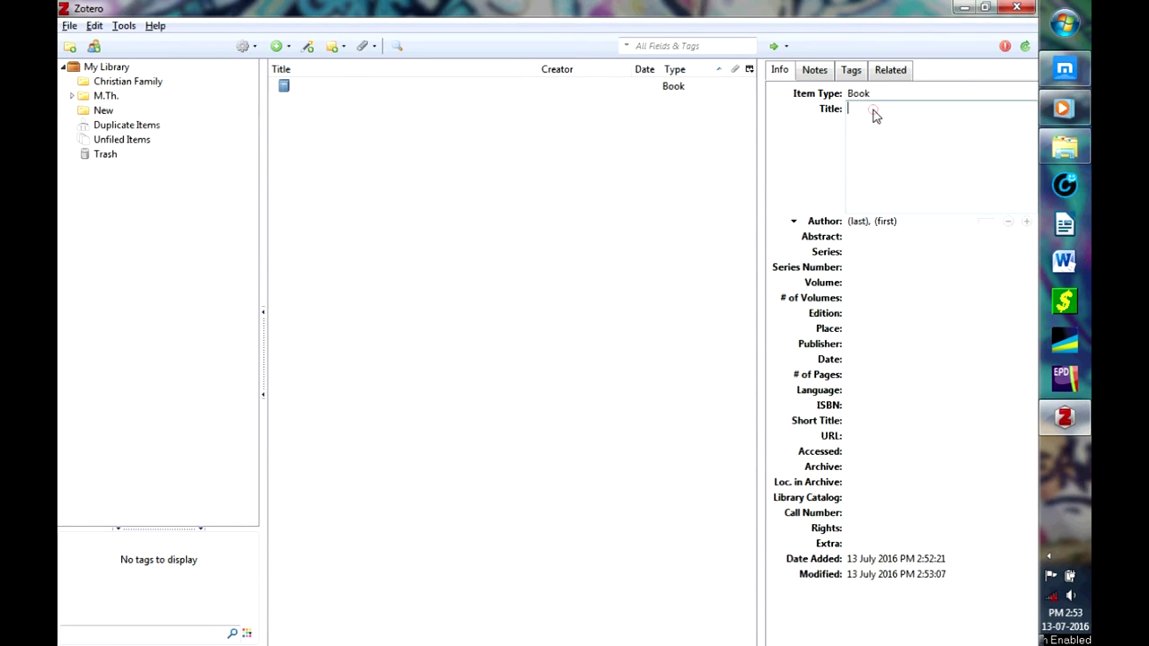
text(Globalization and Indian S)
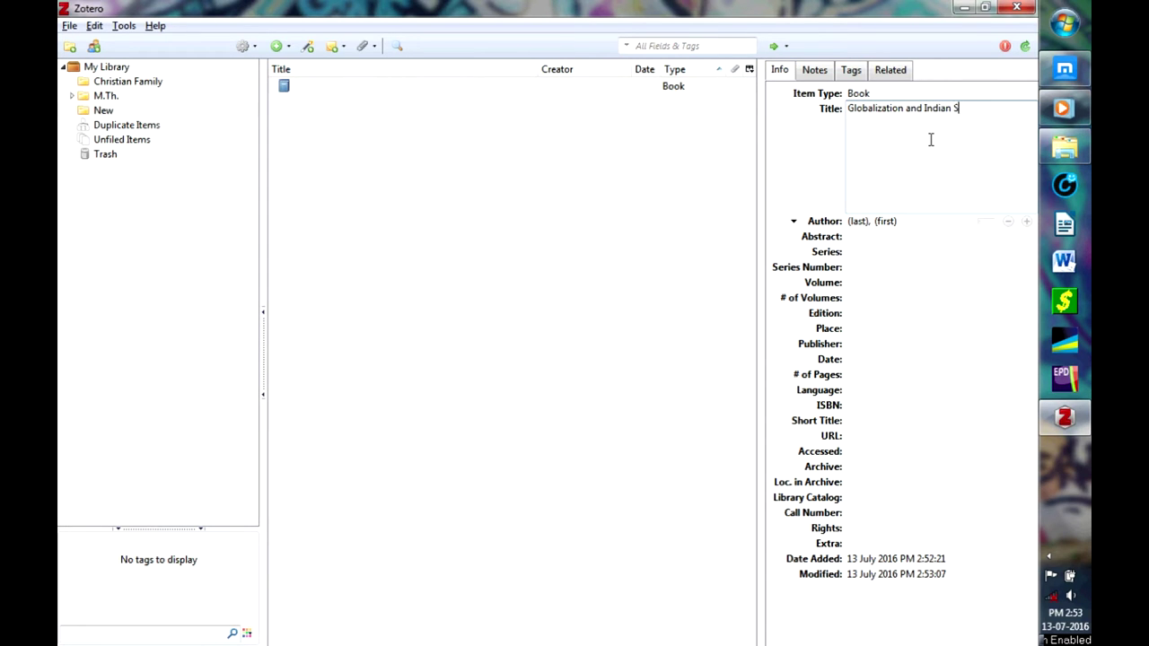
text(ociety)
key(Tab)
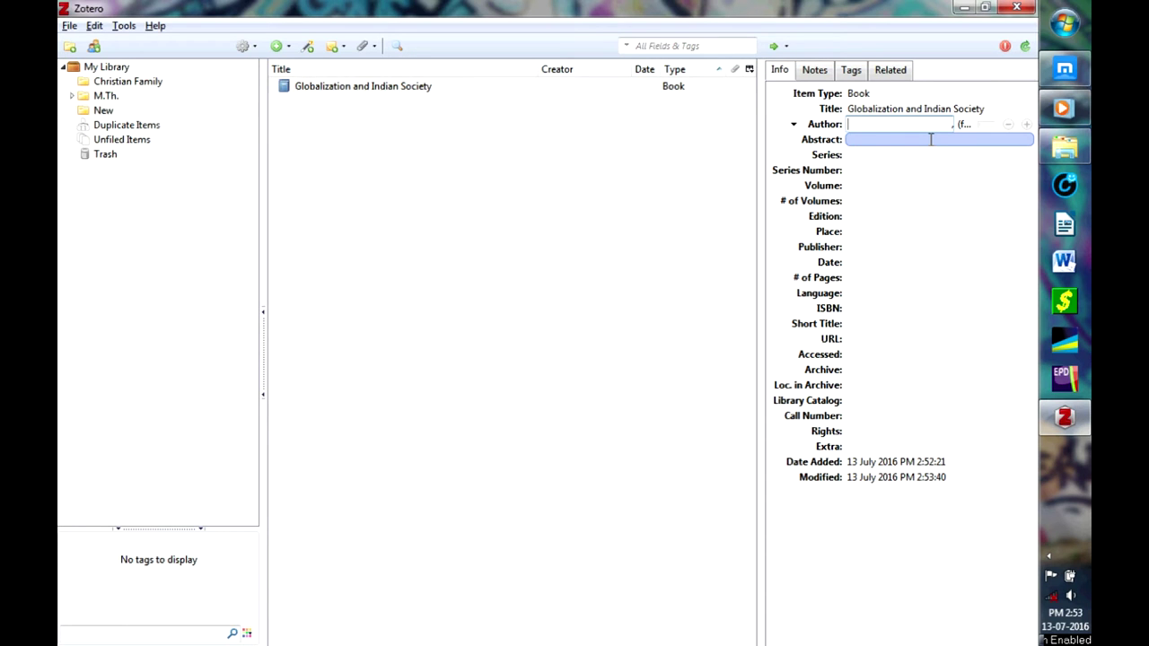
Enter the first author's last name and first name for the Globalization and Indian Society book
text(A)
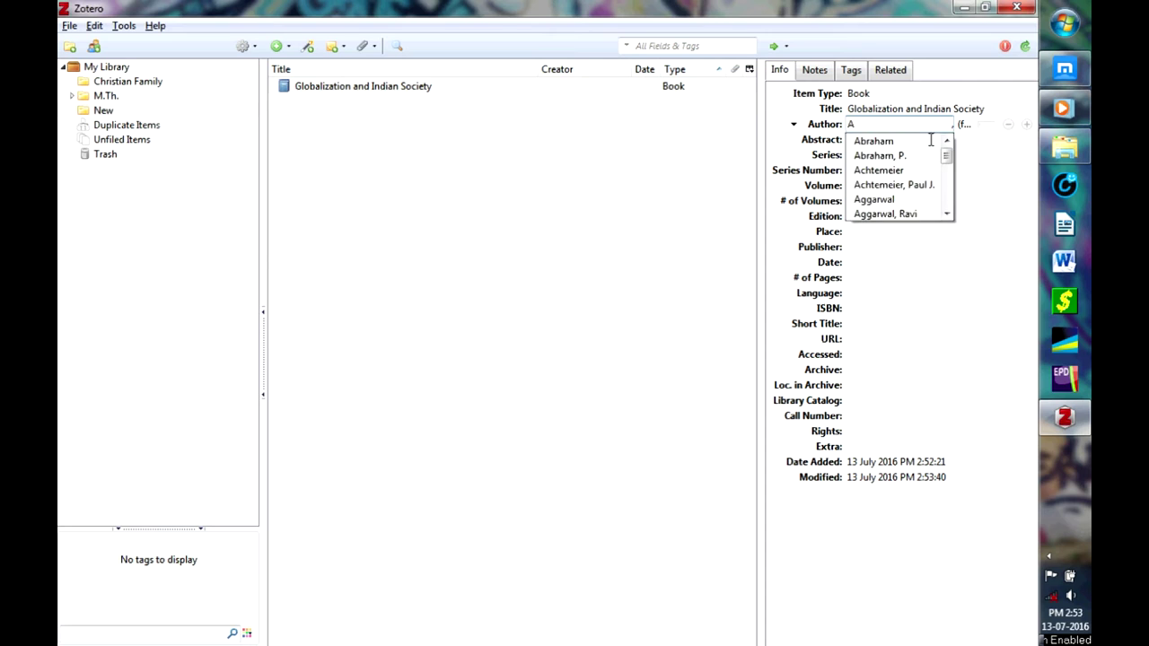
text(gar)
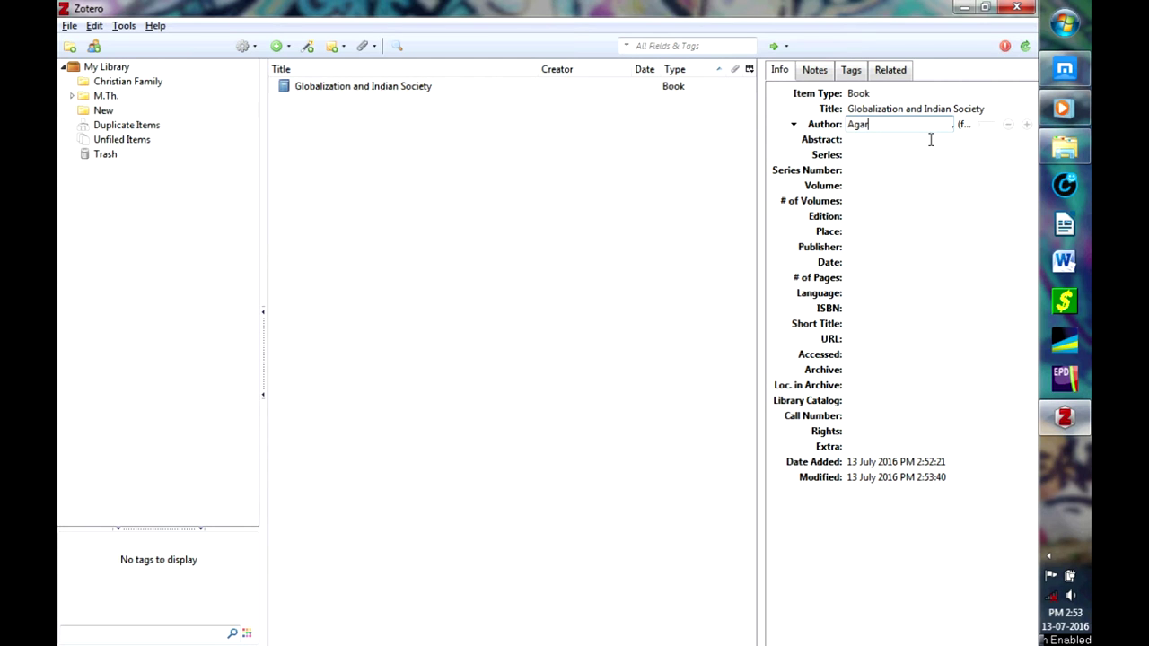
text(wal)
key(Tab)
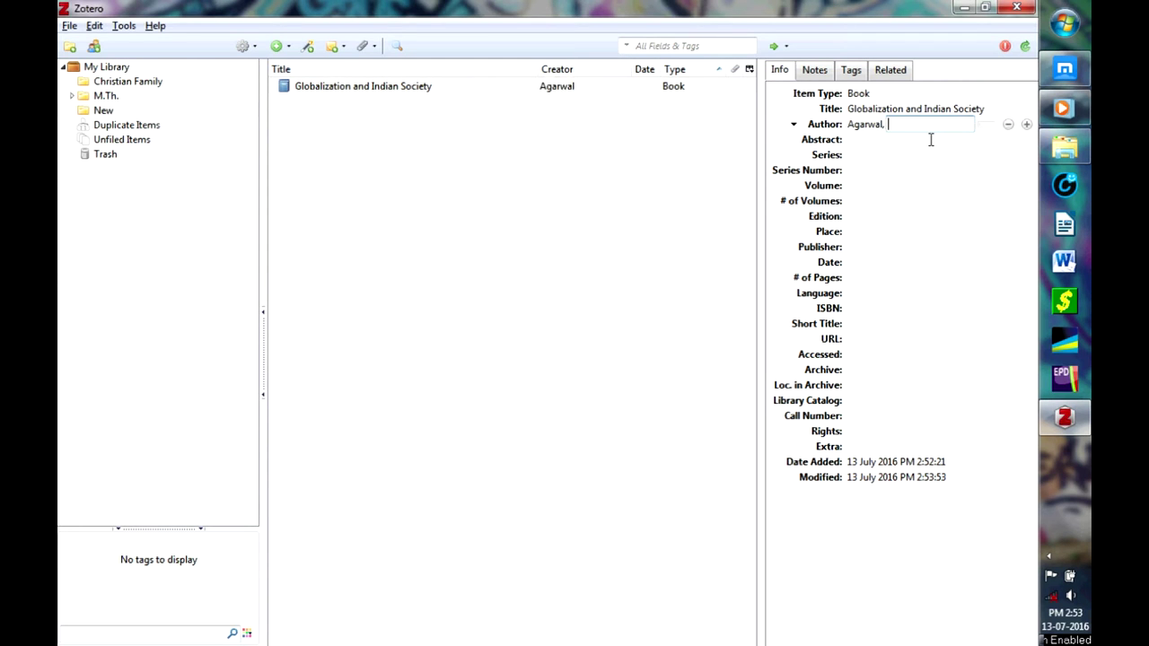
text(C. )
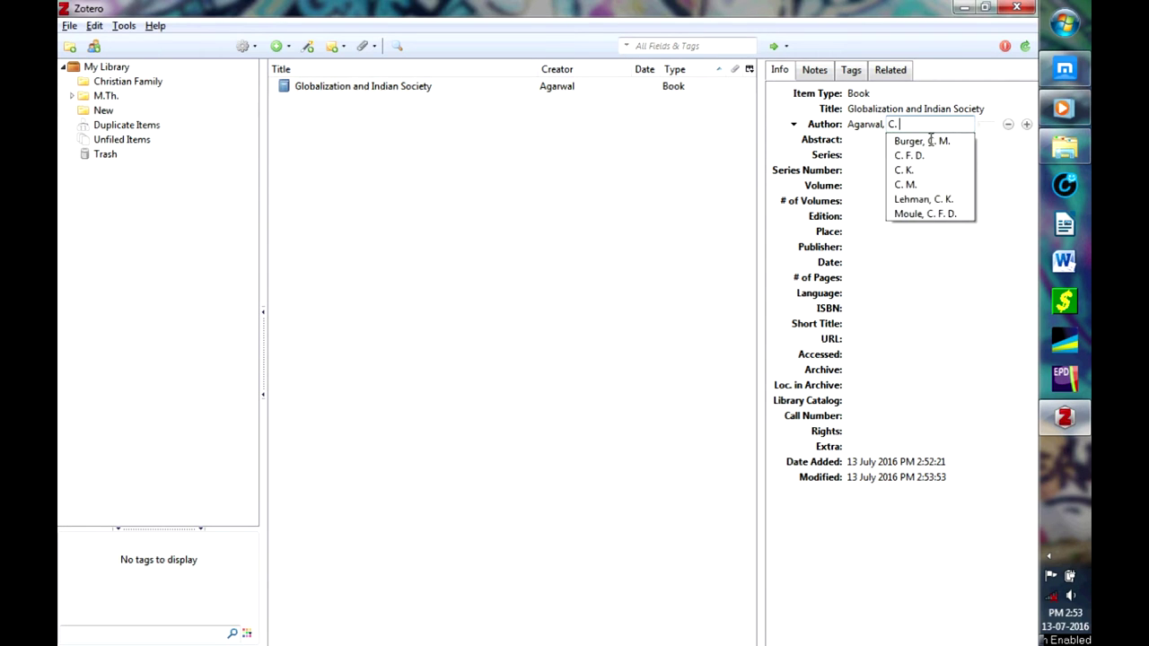
text(A. Anil)
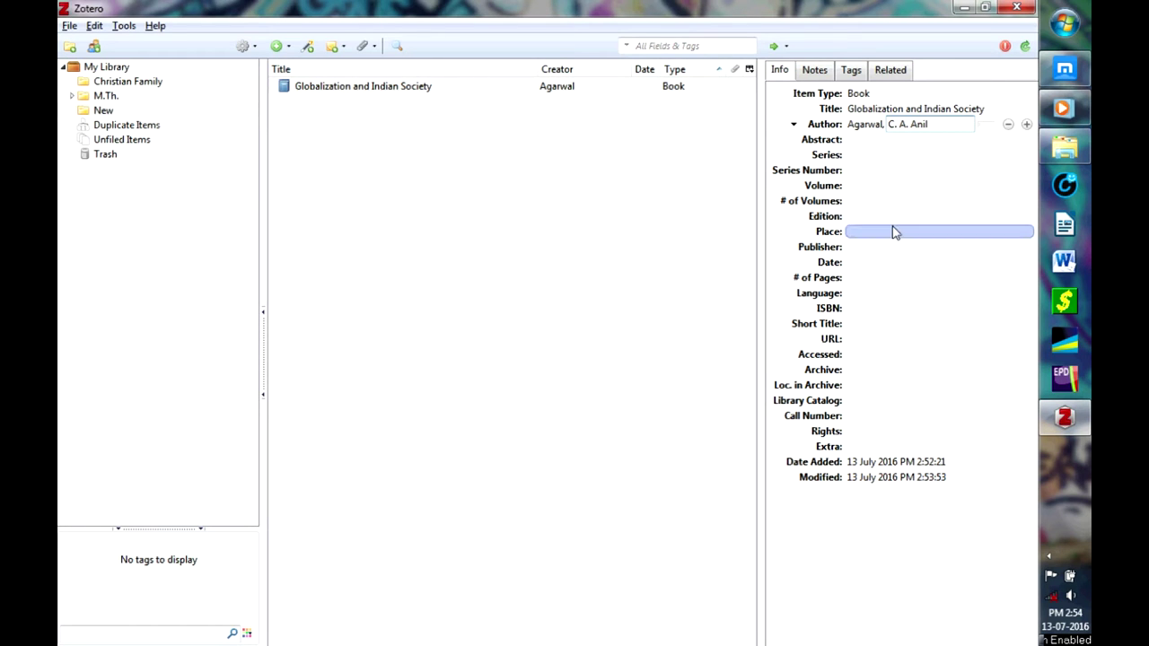
click(1026, 124)
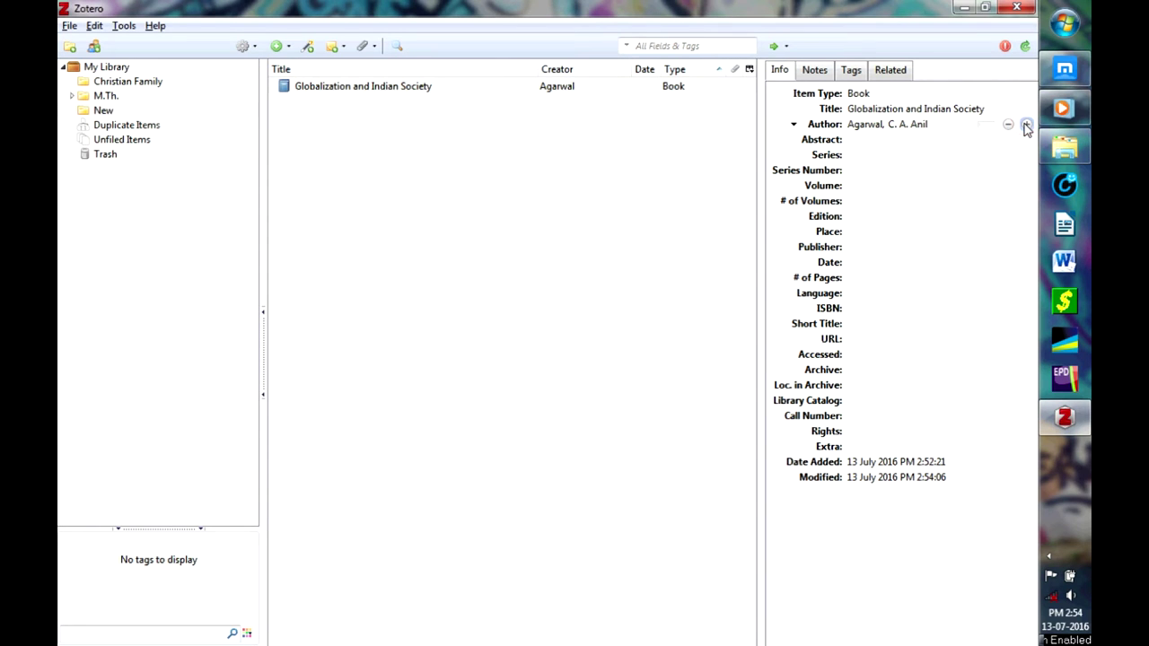
Add a second author to the book and enter that author's last name and first name
click(1027, 125)
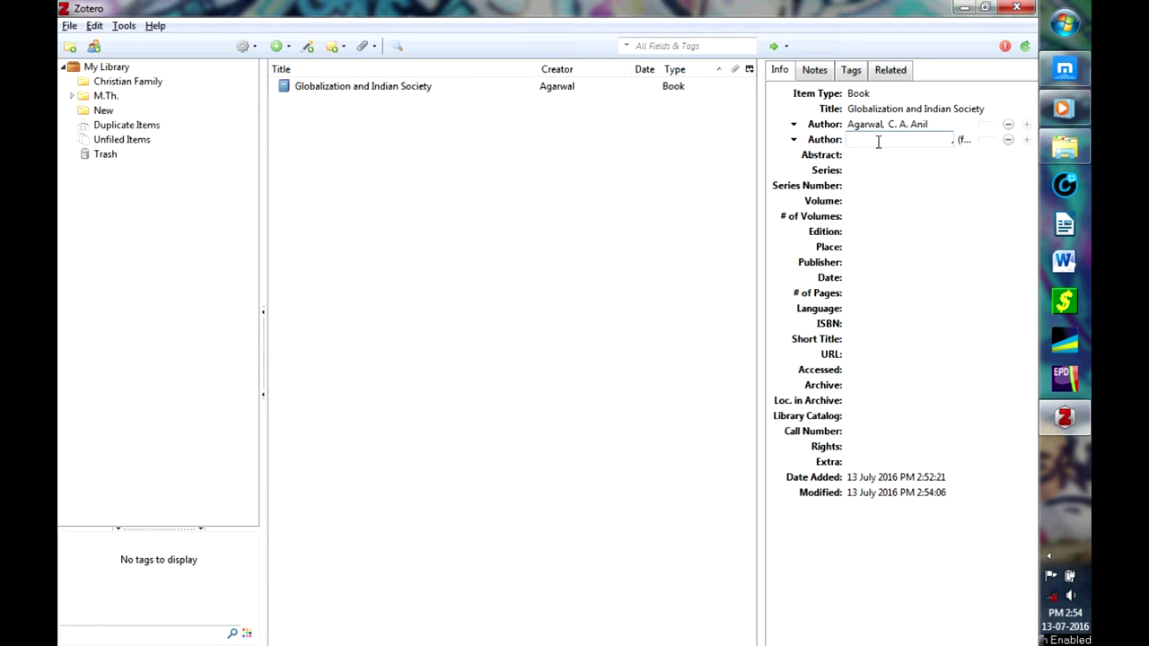
text(Agarwal)
key(Return)
click(878, 141)
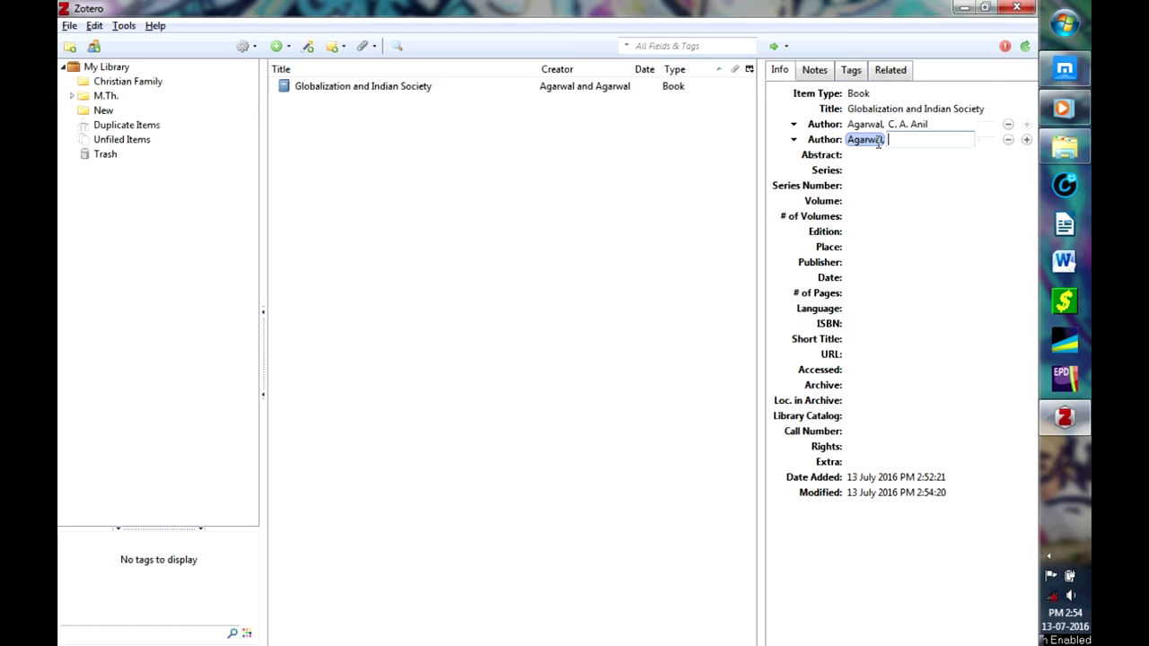
text(Babita)
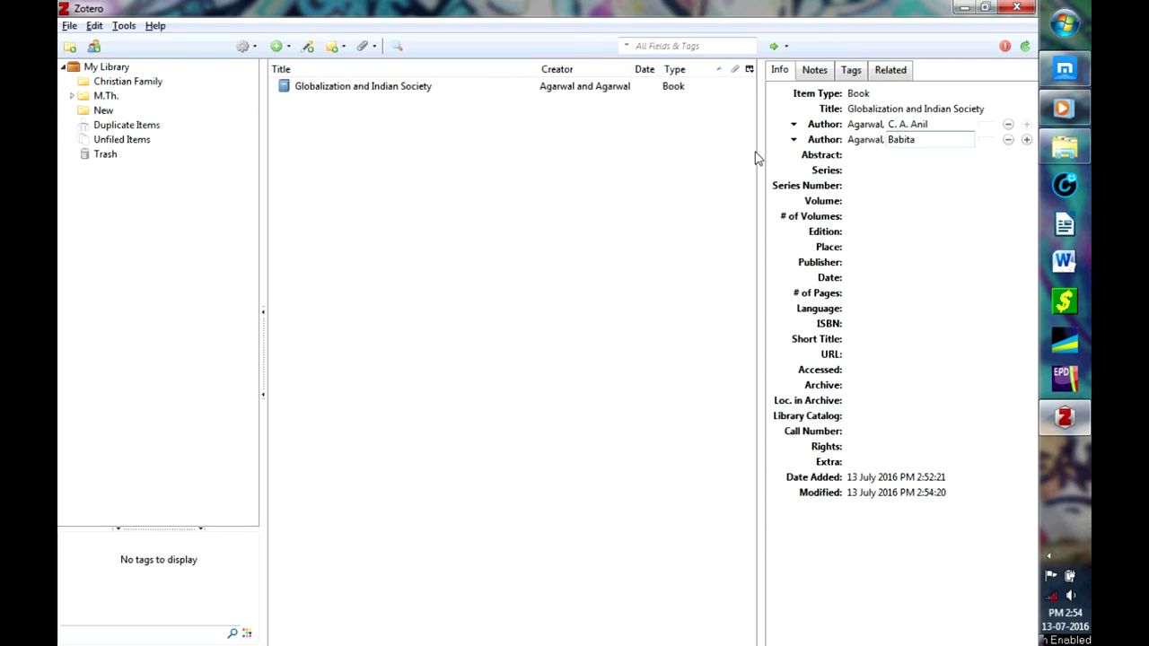
Change the second author's role to Editor and set it back to Author
click(824, 139)
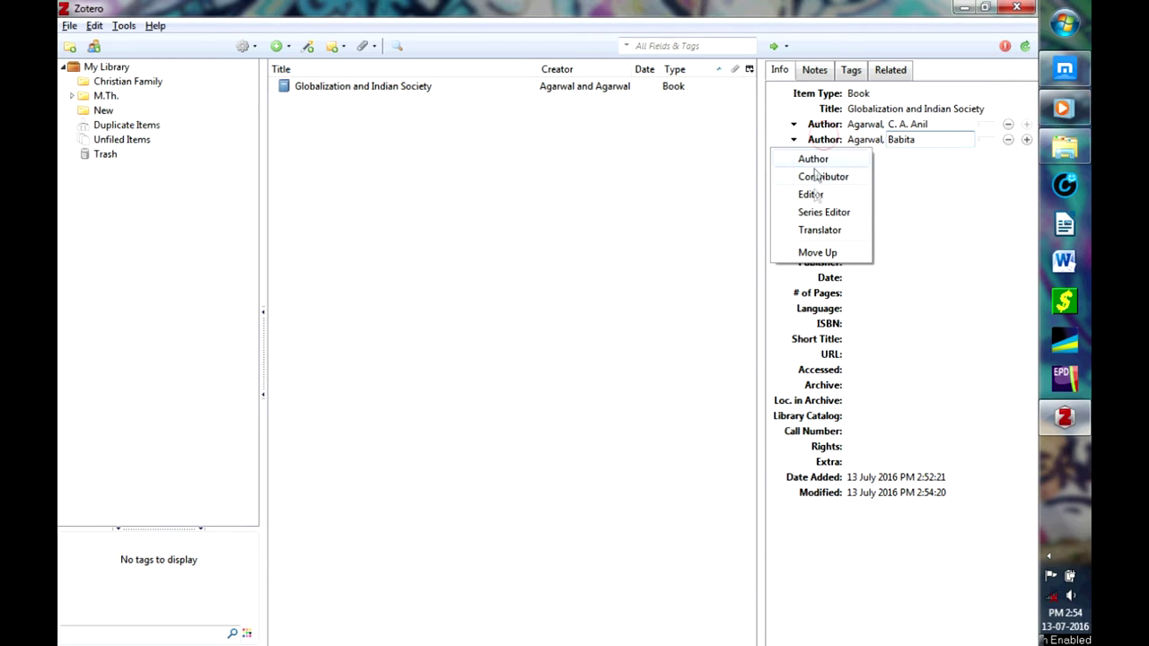
click(813, 194)
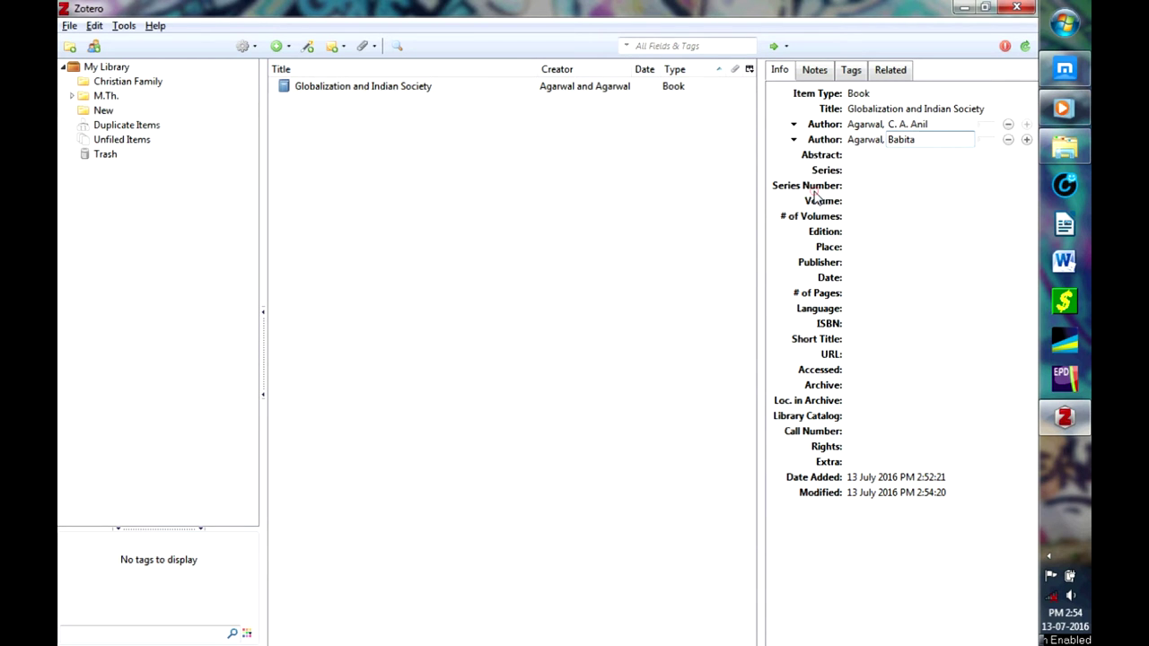
click(822, 142)
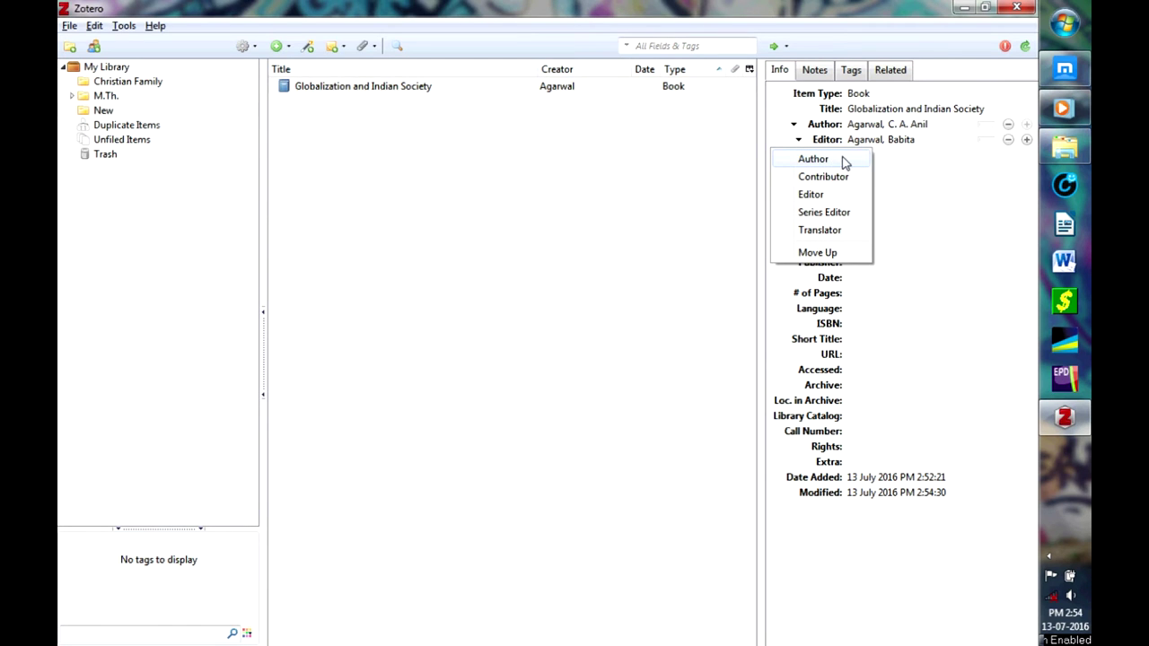
click(844, 162)
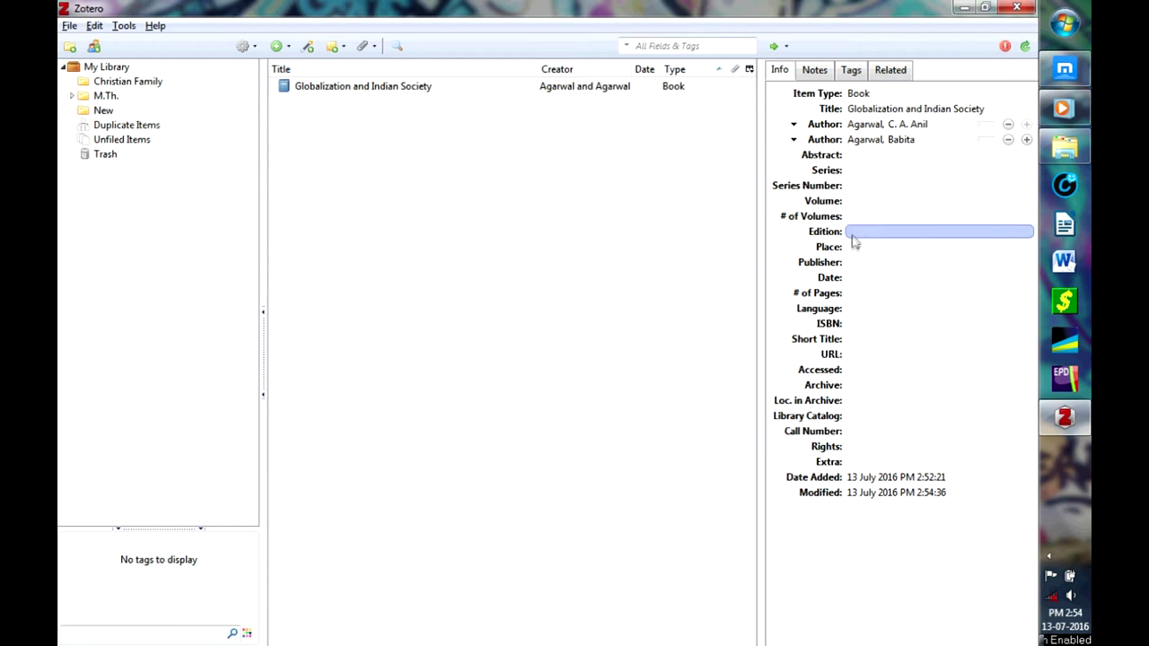
Fill in the book's publication details: place Jaipur, publisher ABD Publishers and date 2009
click(860, 236)
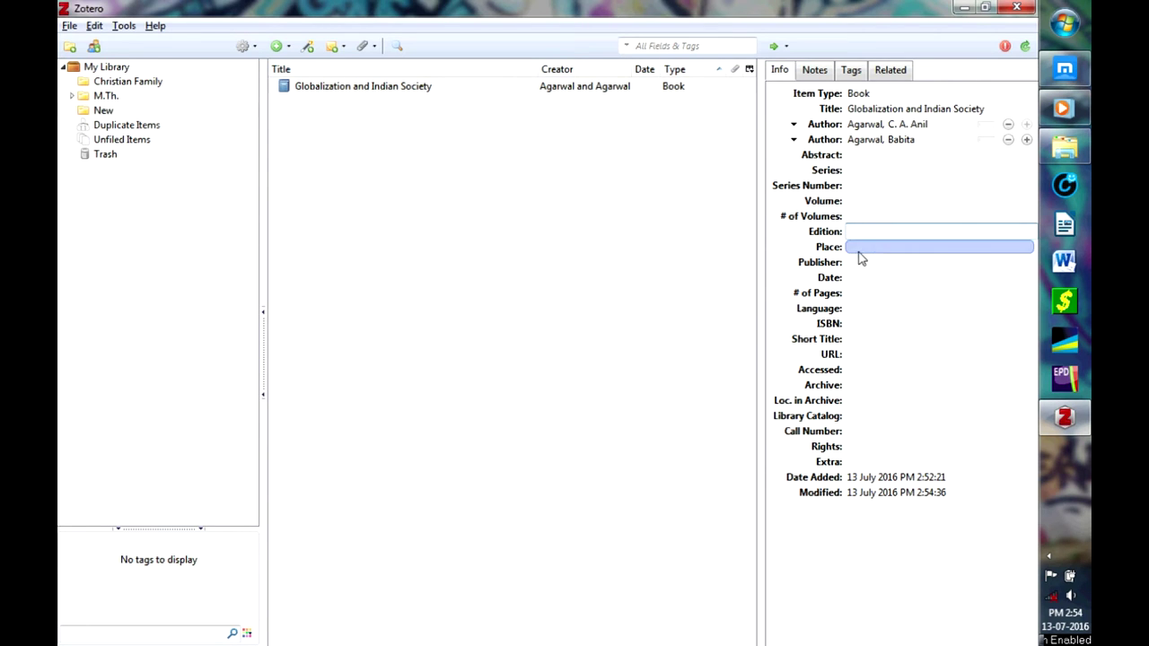
click(859, 252)
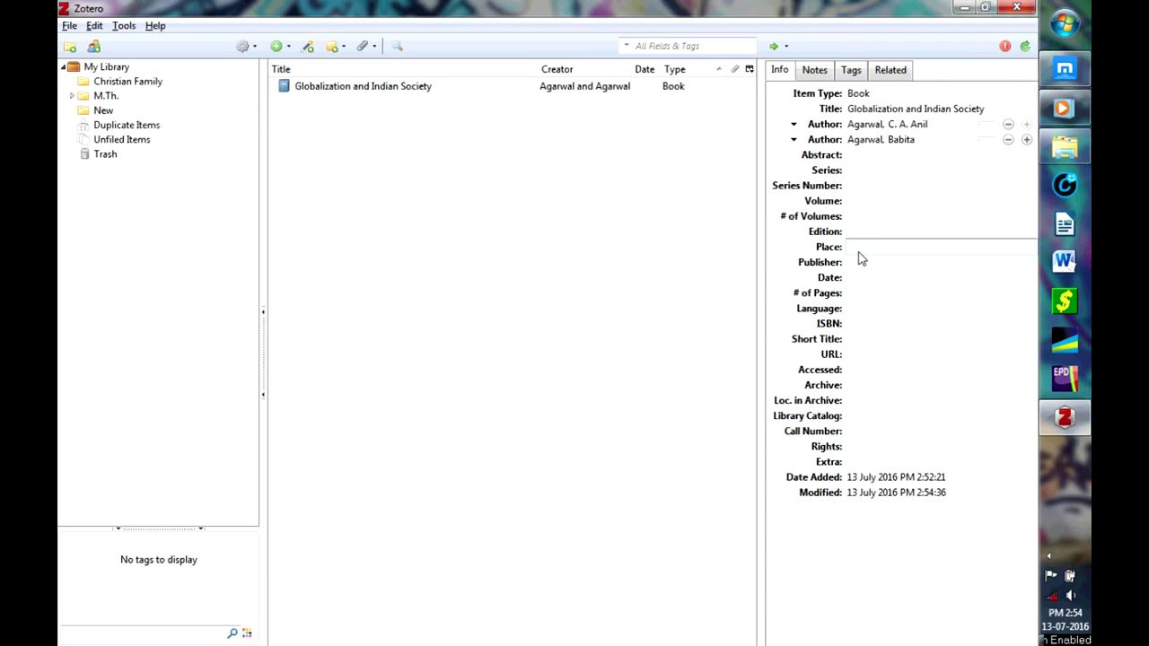
text(Jaipur)
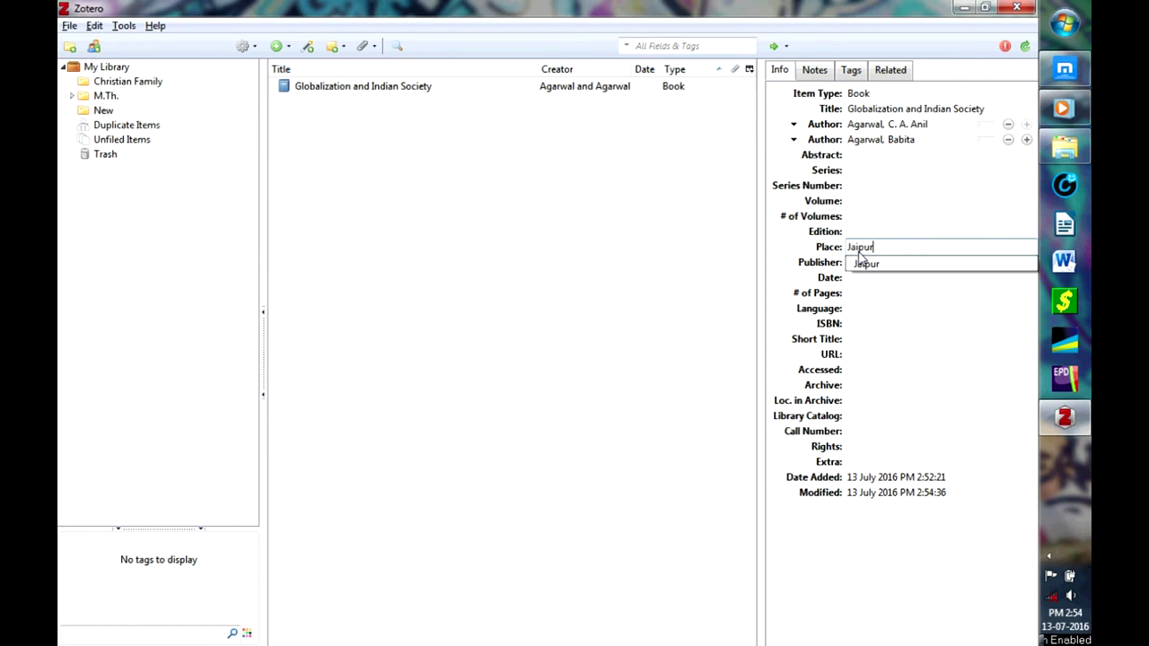
key(Tab)
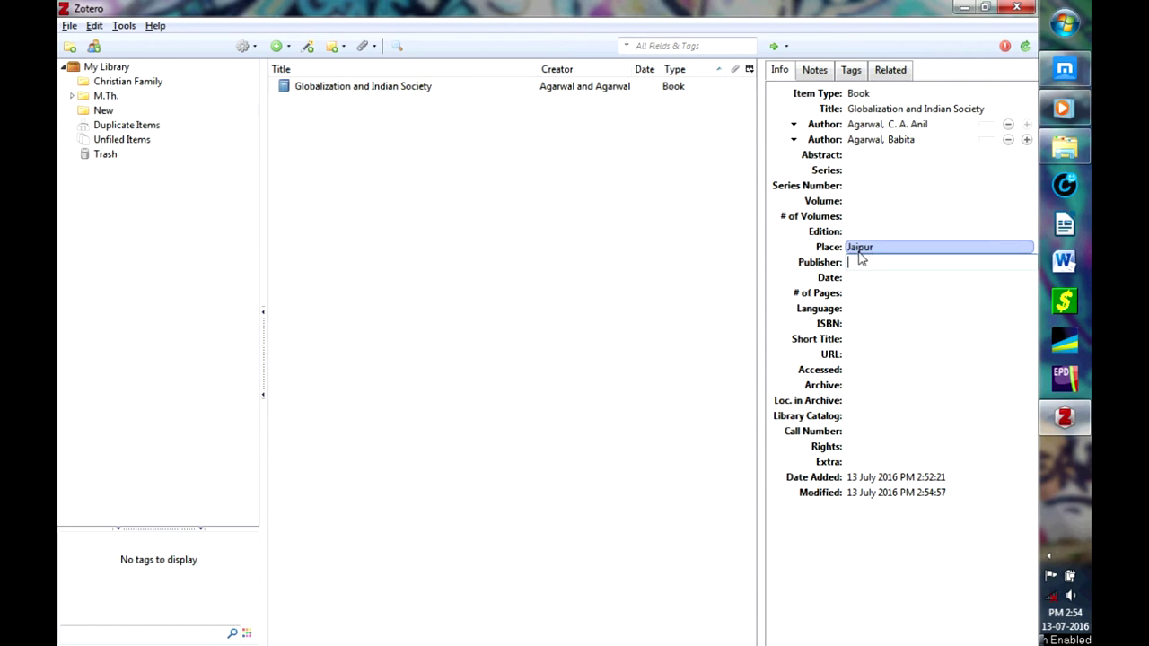
text(ABD Publishers)
key(Tab)
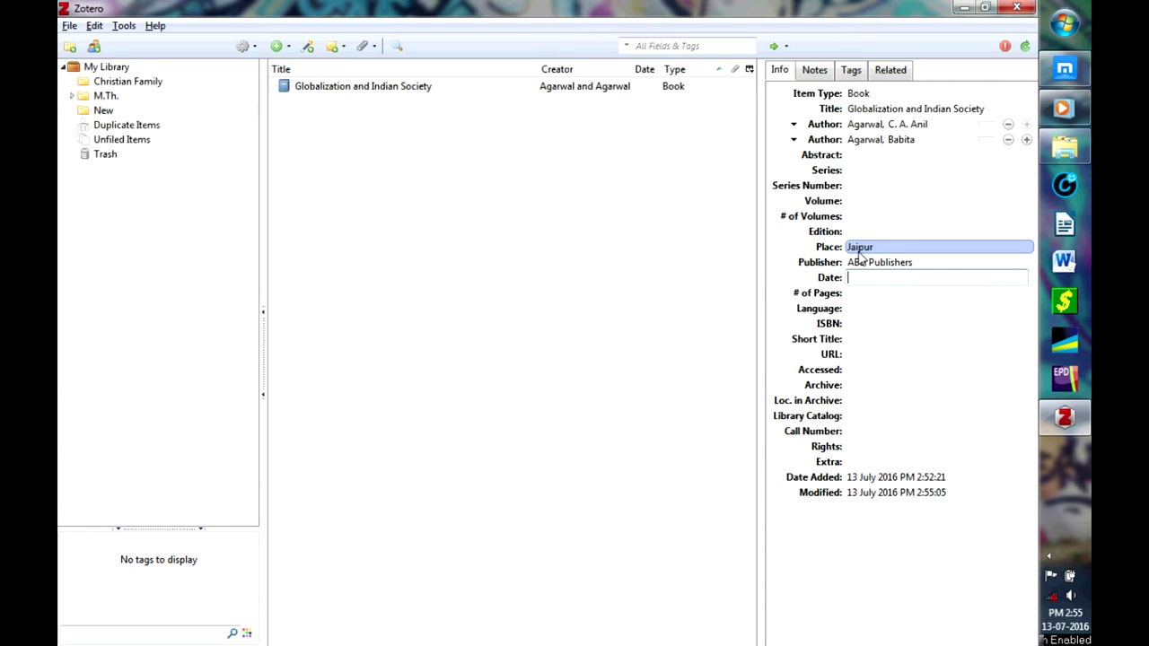
text(2009)
click(864, 293)
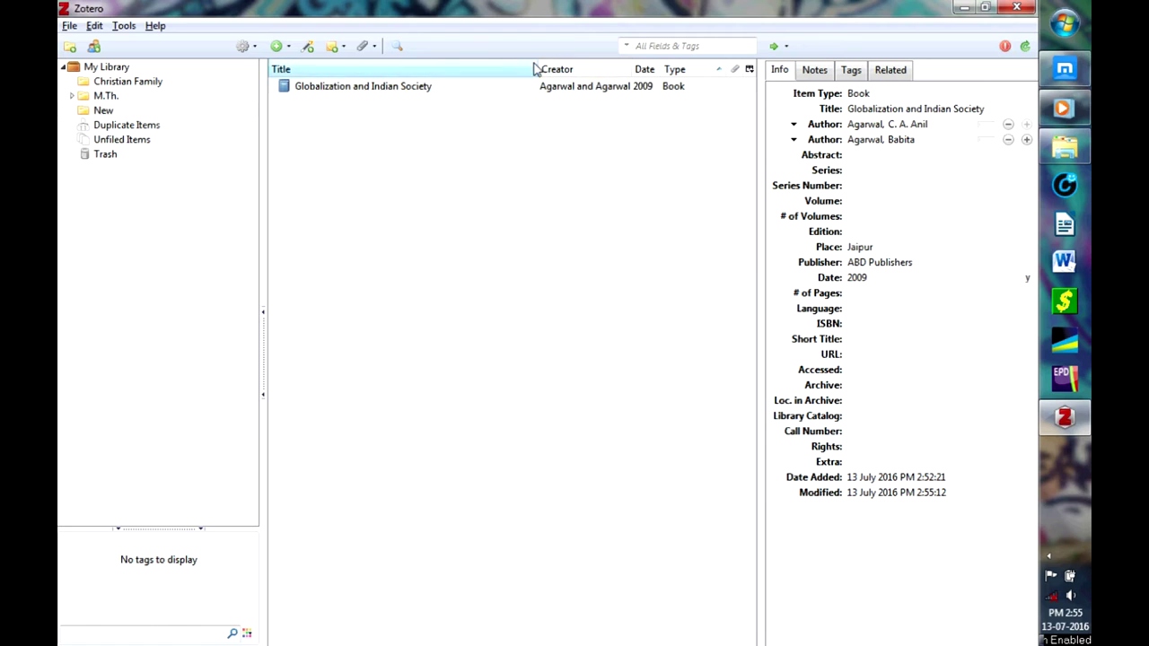
Narrow the Title column and widen the Creator column in the item list so the creators and date are clearly separated
drag(535, 69, 492, 71)
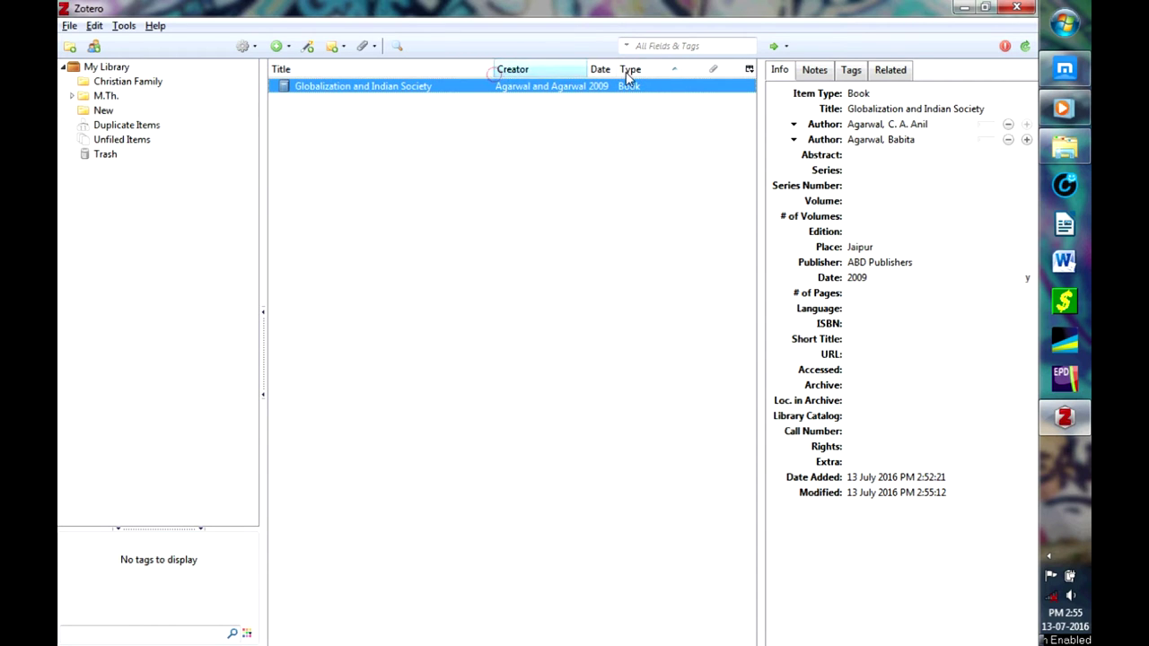
drag(586, 68, 610, 63)
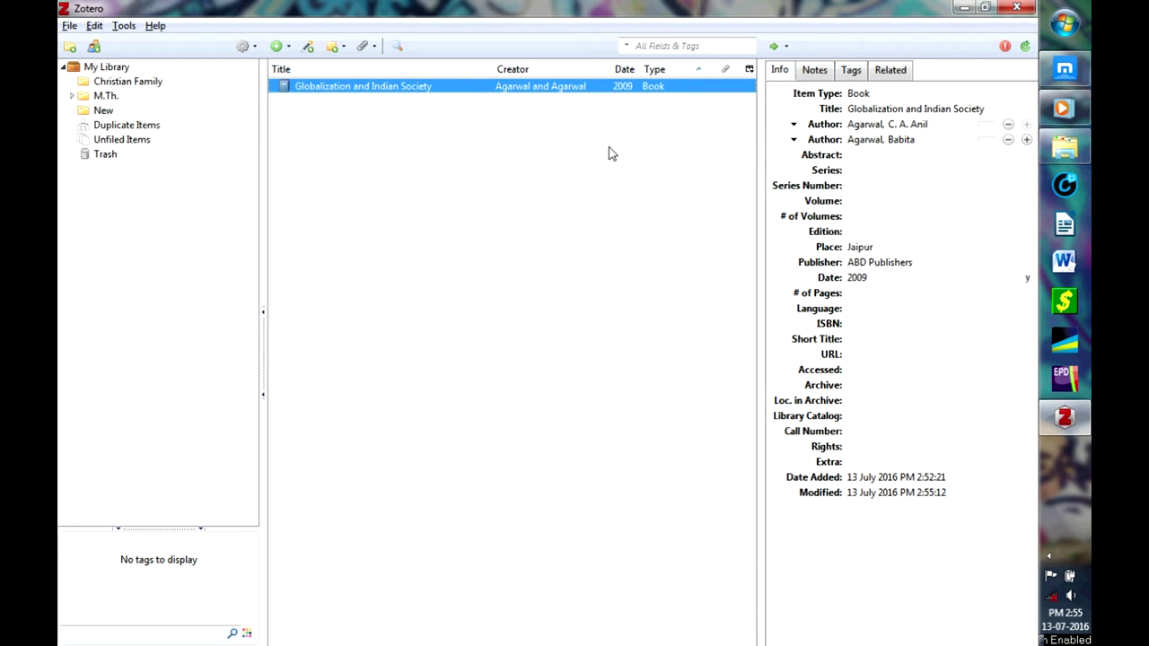
click(280, 46)
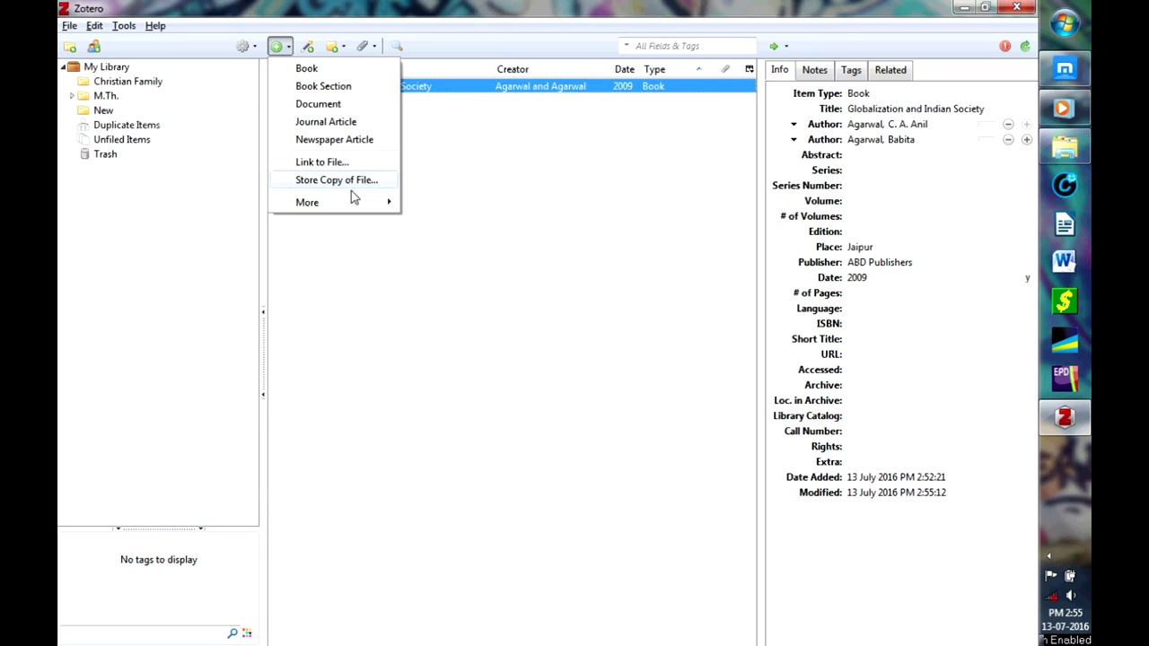
click(607, 177)
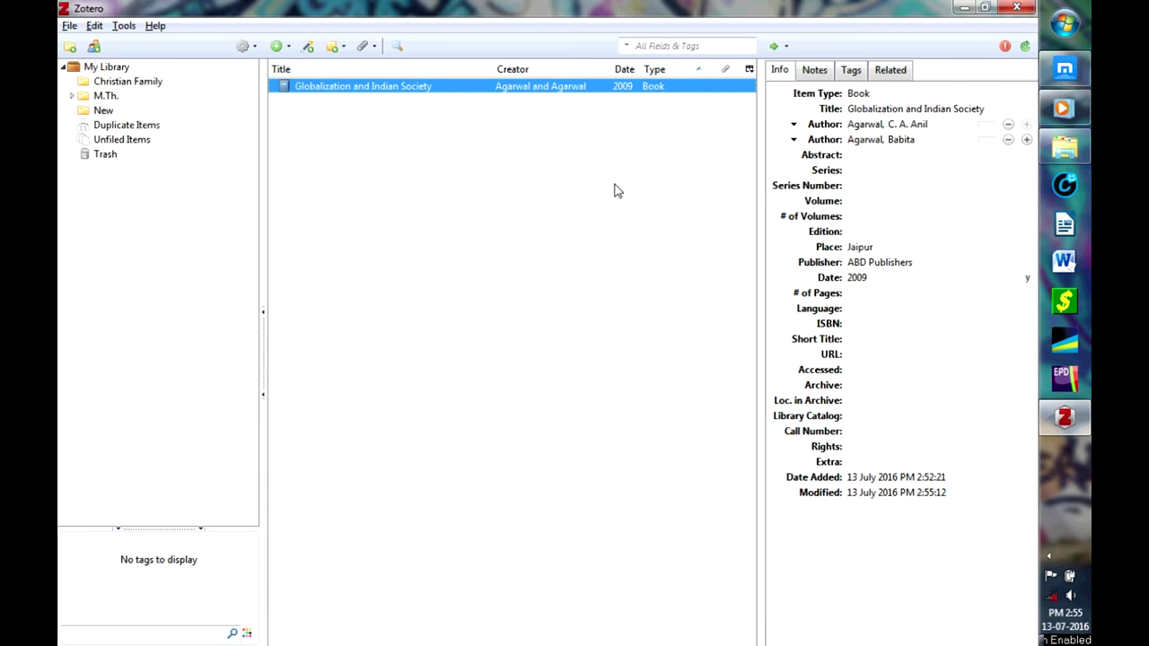
Start Microsoft Word in the background and return to the Zotero window
click(1065, 263)
click(474, 9)
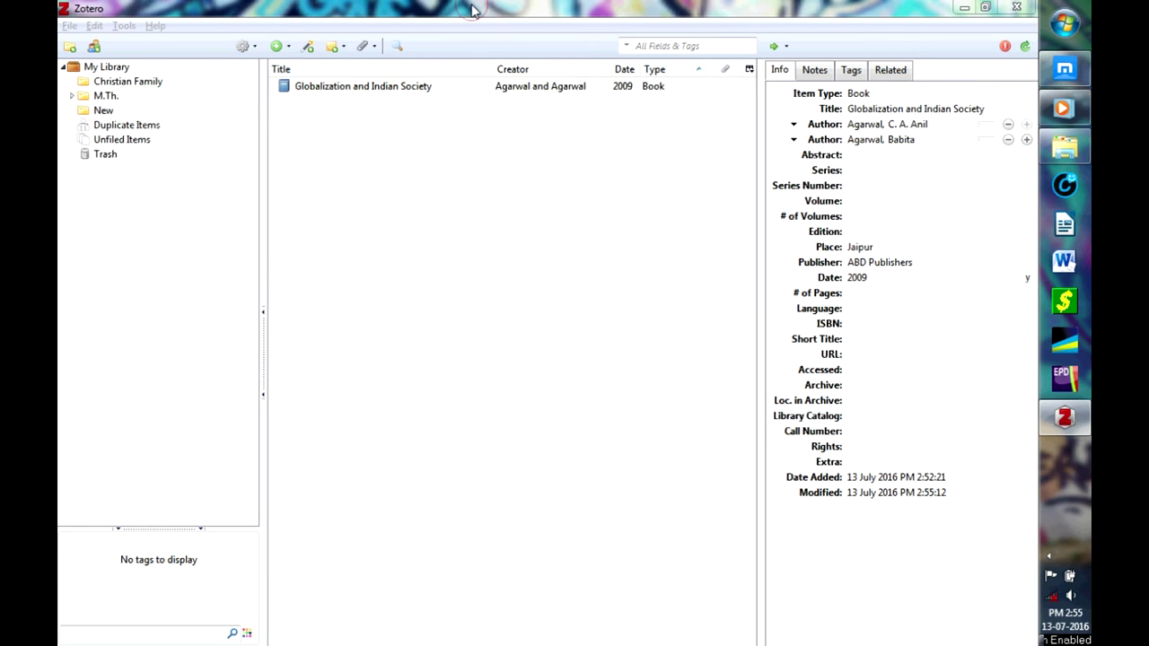
Create a citation from the book in Chicago Manual of Style 16th edition (full note), output as Notes and copied to the clipboard
right_click(389, 85)
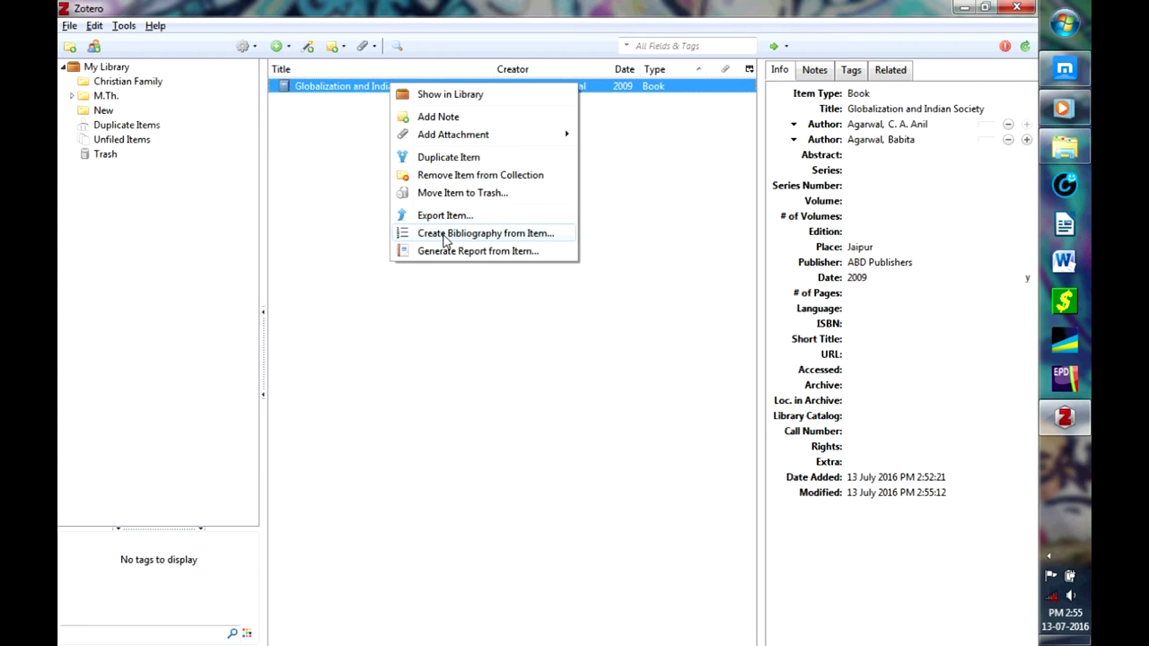
click(487, 236)
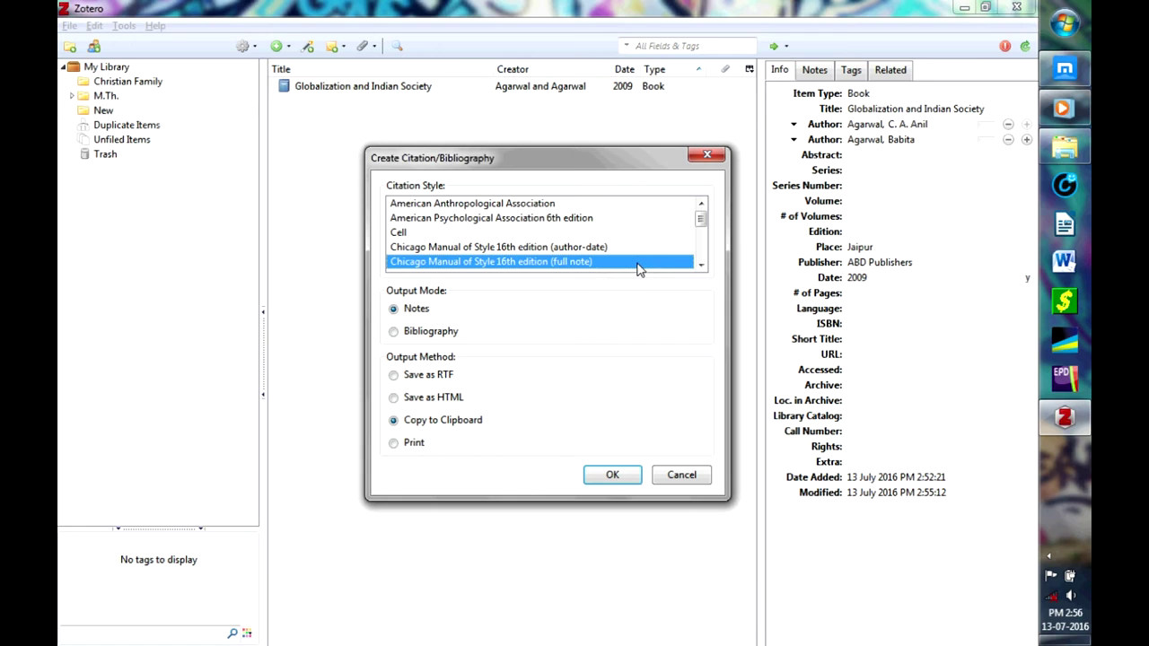
click(591, 264)
click(417, 310)
click(416, 309)
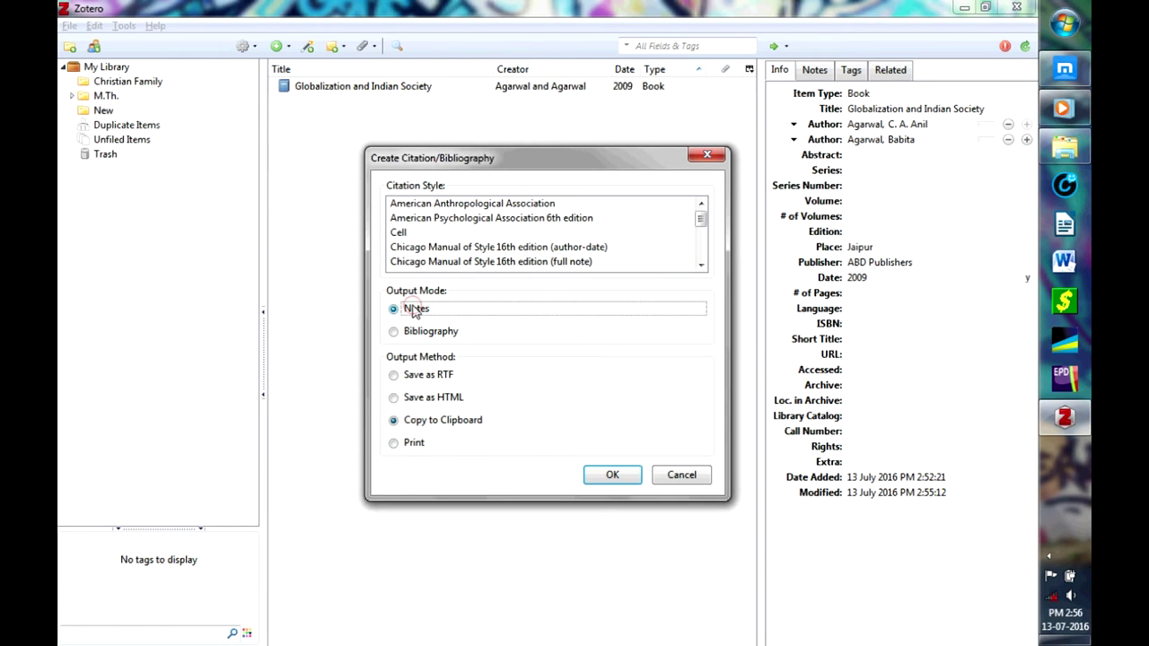
click(433, 420)
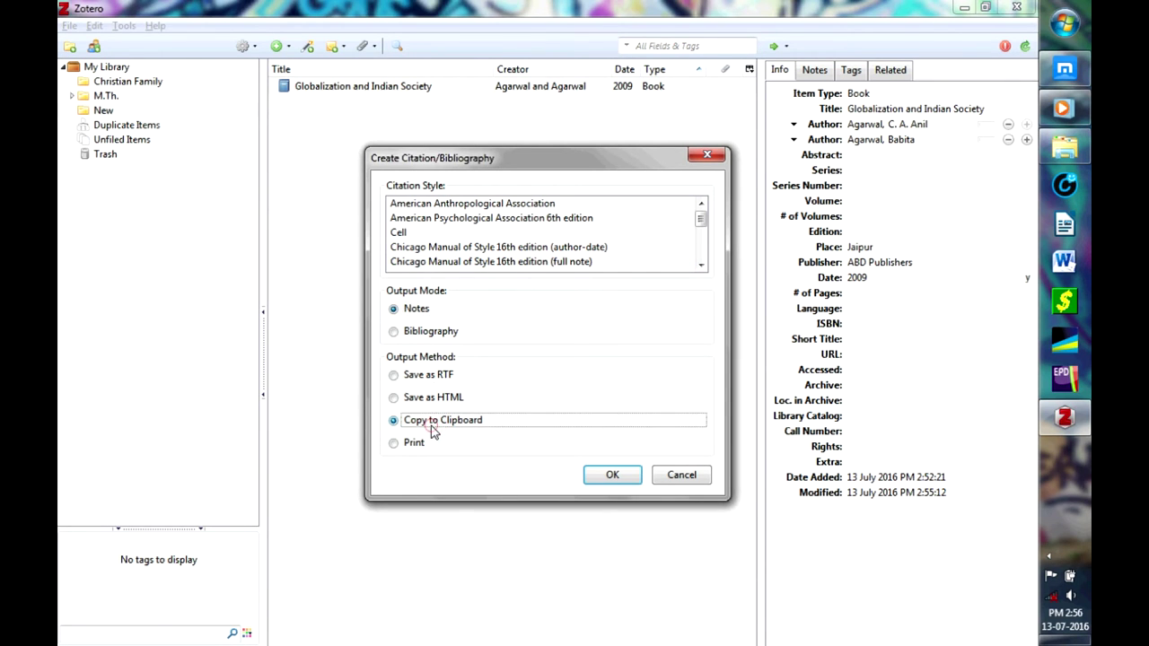
click(604, 475)
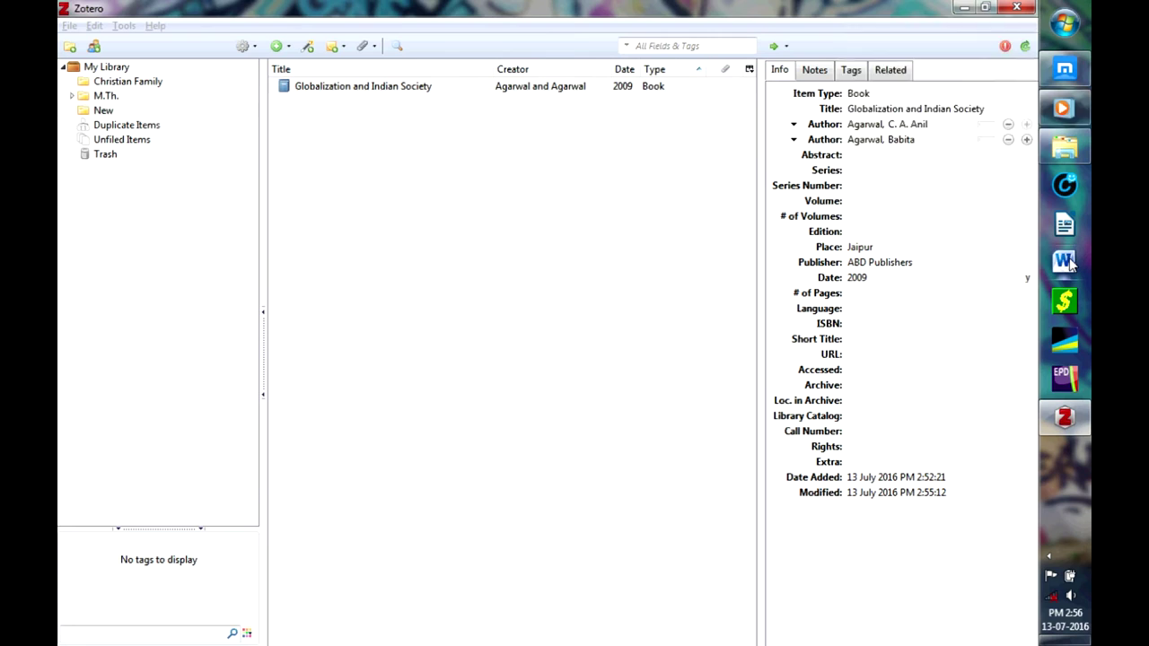
Switch to the blank Microsoft Word document and write Globalization on its first line
click(967, 8)
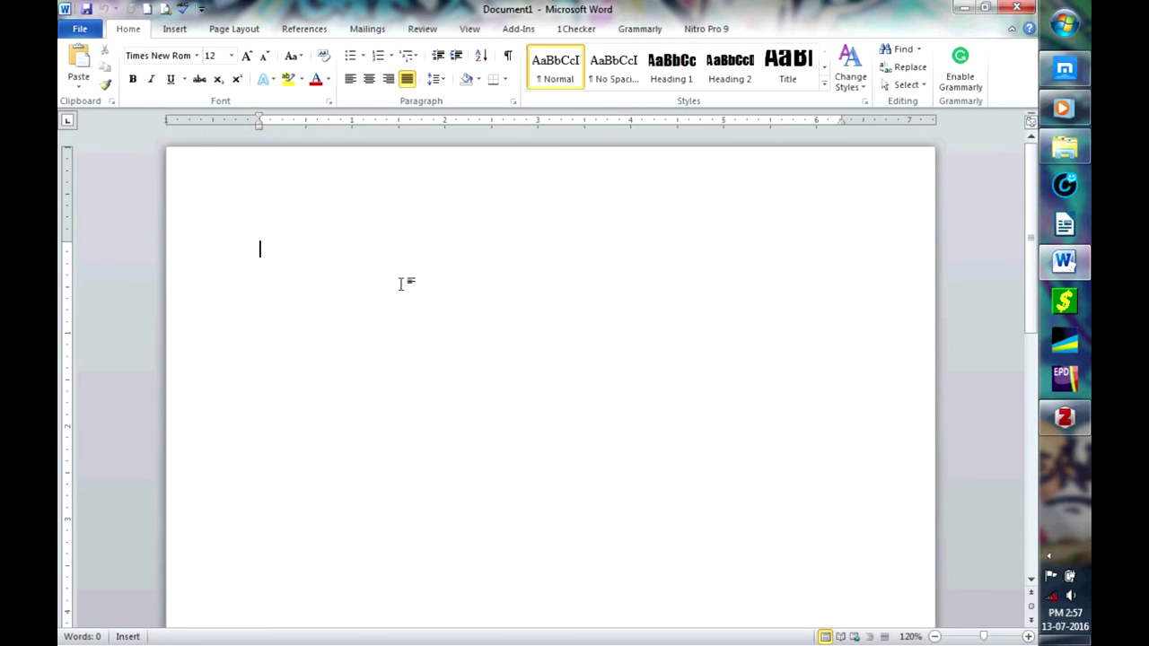
click(286, 253)
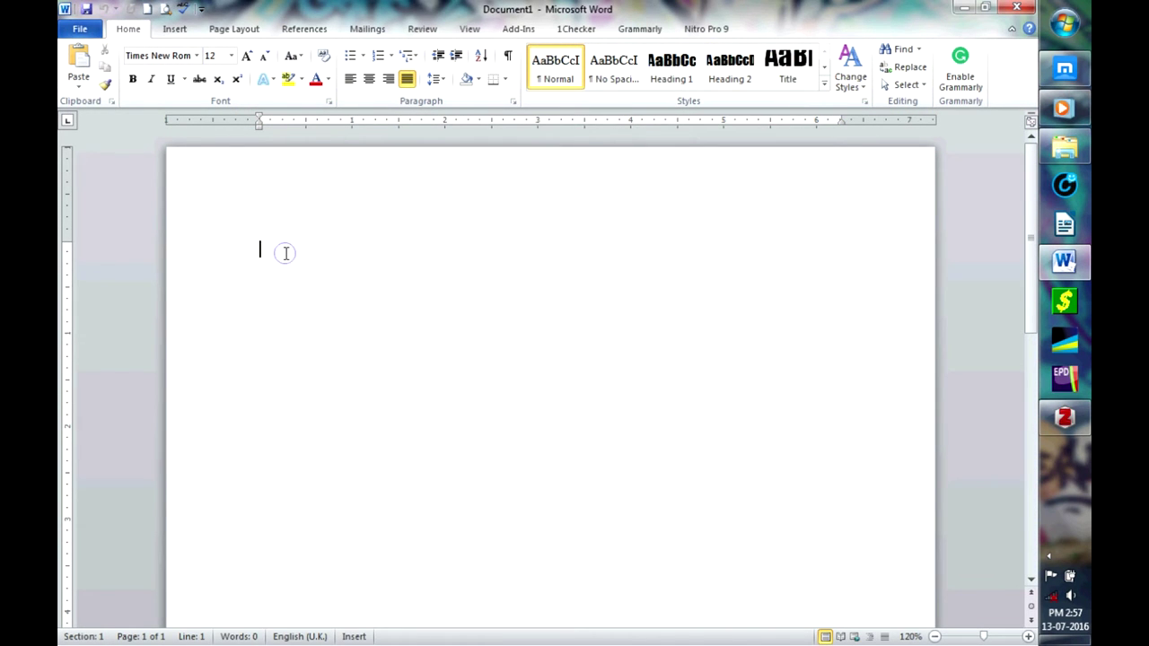
right_click(286, 253)
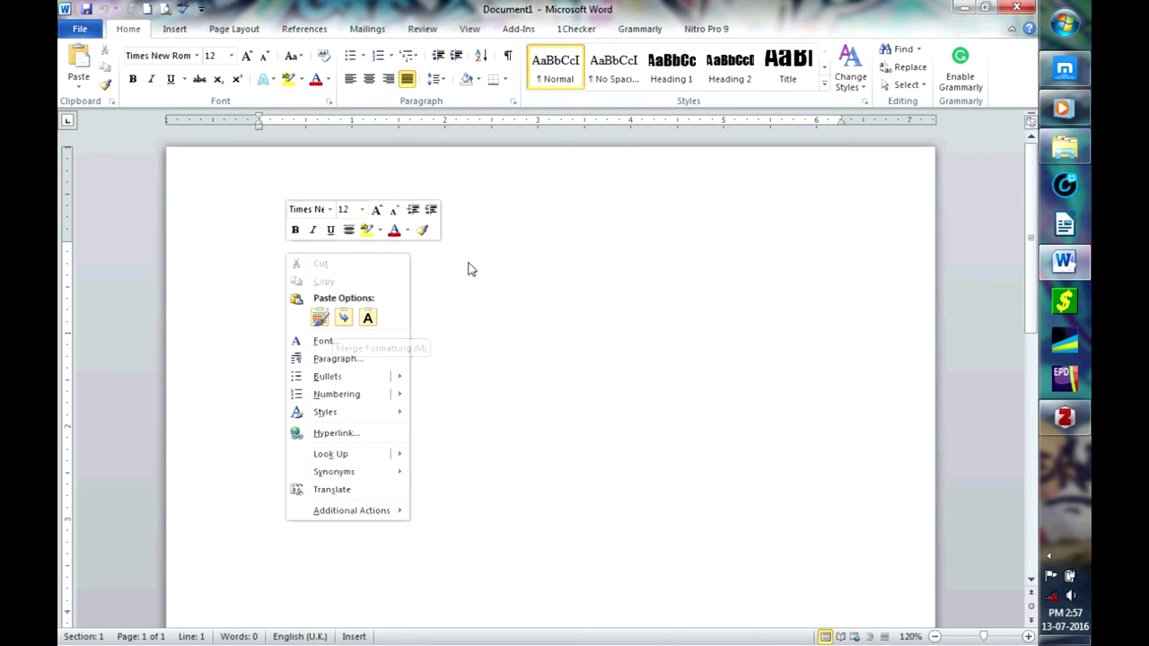
click(469, 271)
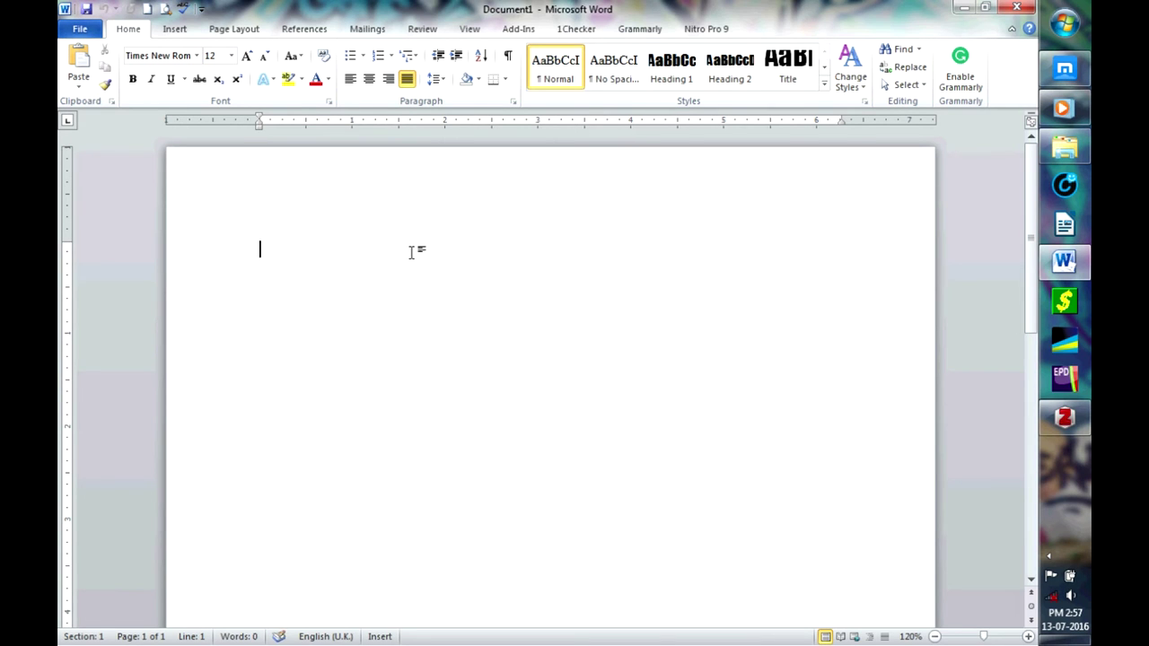
text(Glob)
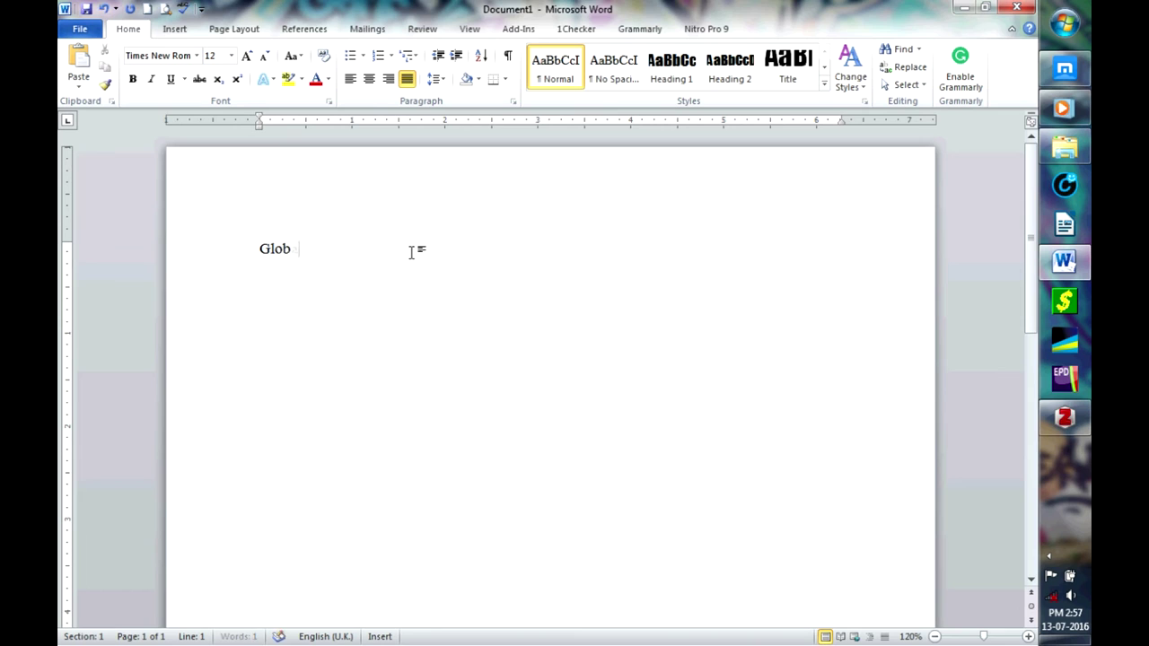
text(alization)
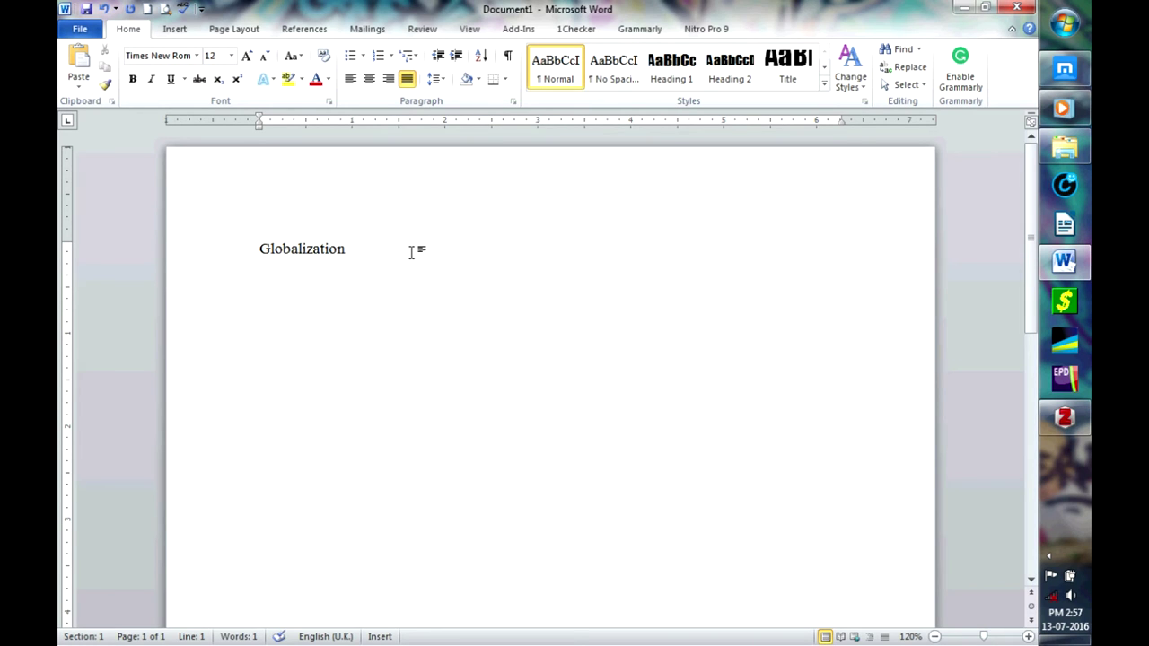
Insert a footnote after Globalization and paste the copied citation into it with merged formatting
key(ctrl+alt+f)
scroll(422, 279, down, 2)
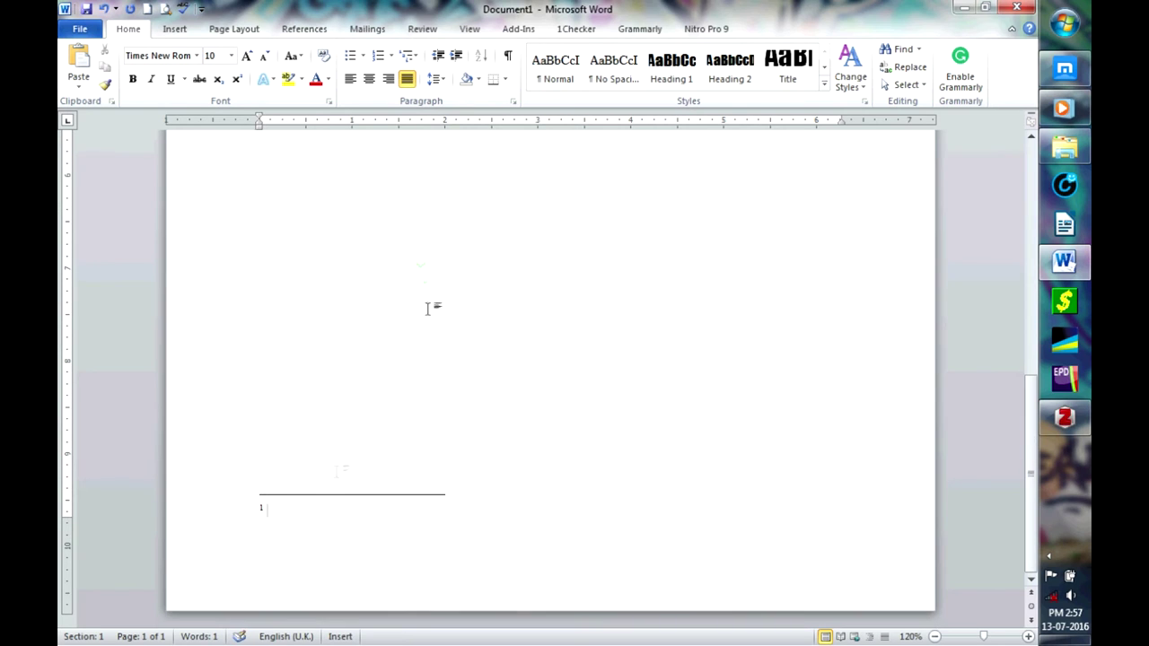
click(319, 512)
right_click(319, 512)
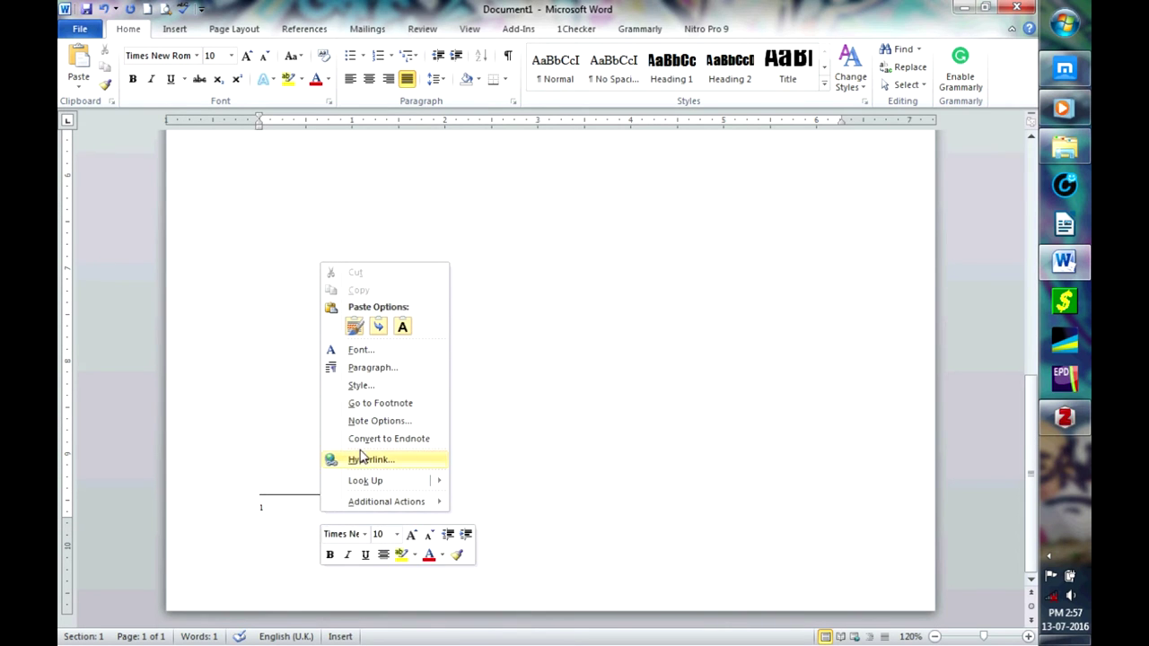
click(381, 327)
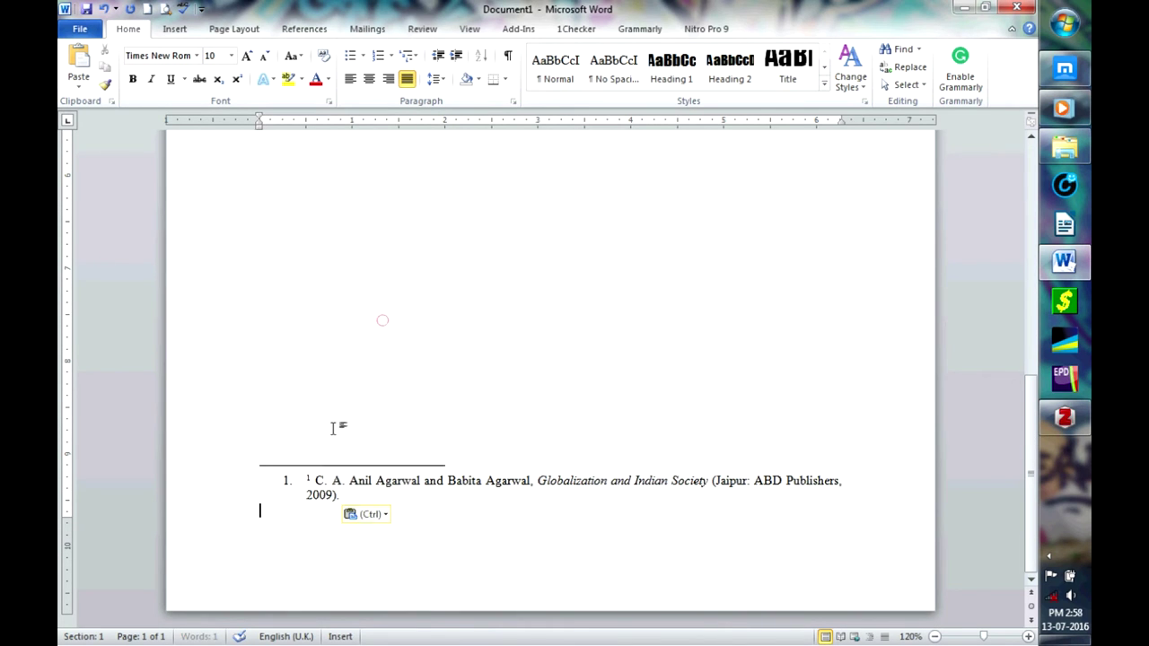
Remove the extra list number and its indentation from the pasted footnote citation
click(300, 484)
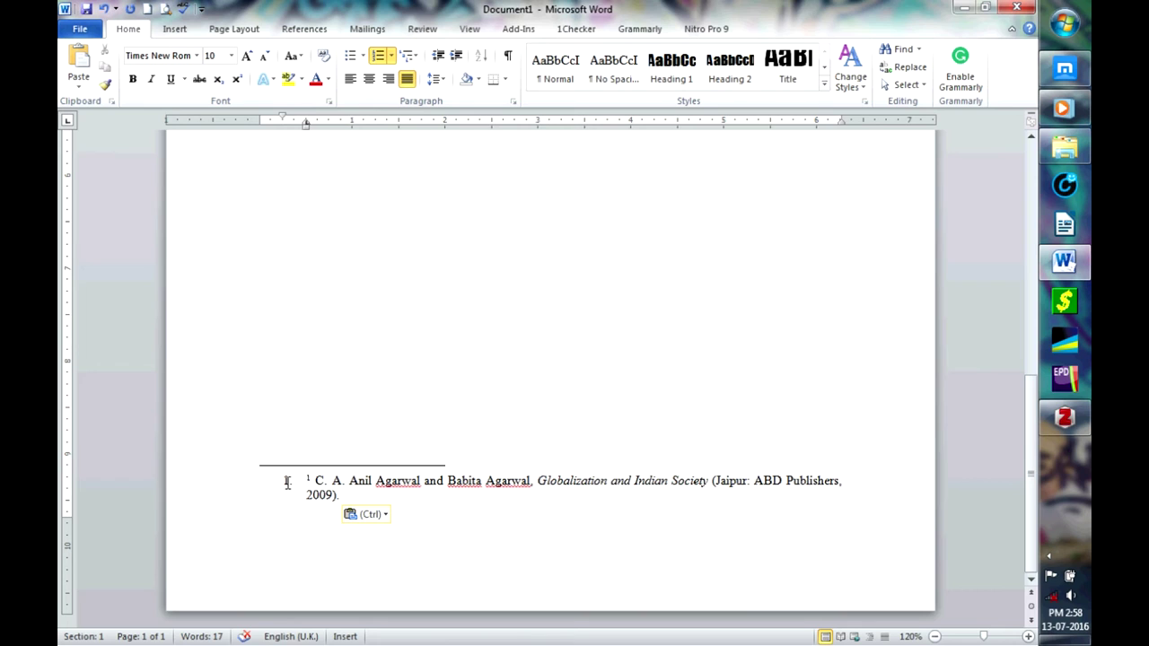
key(BackSpace)
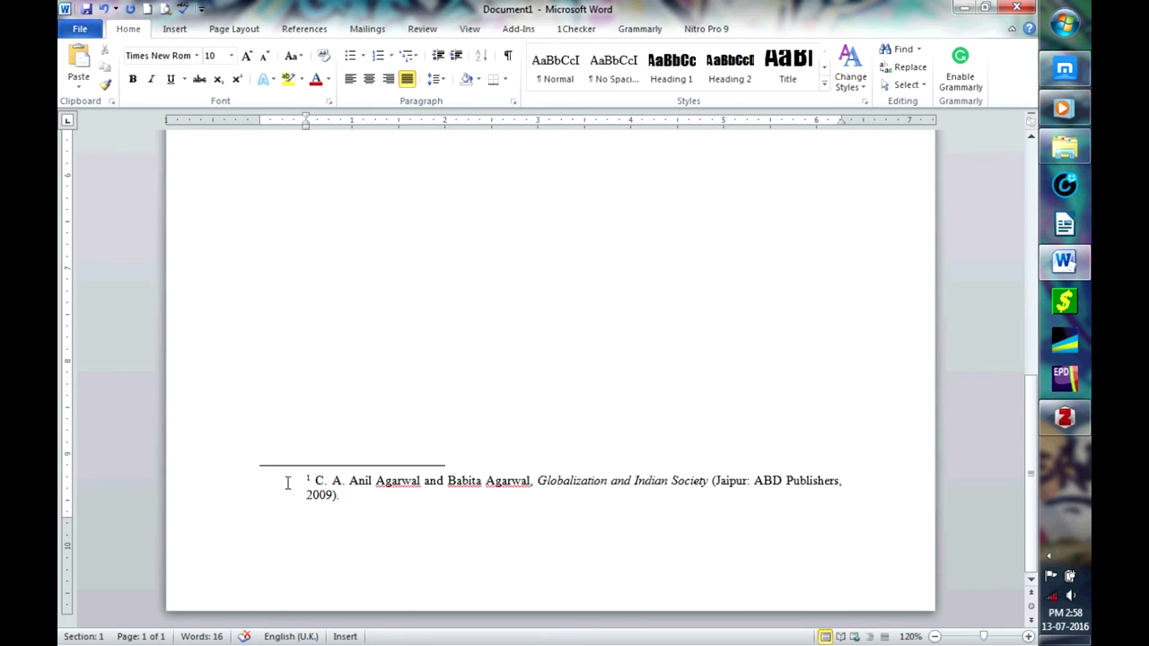
key(BackSpace)
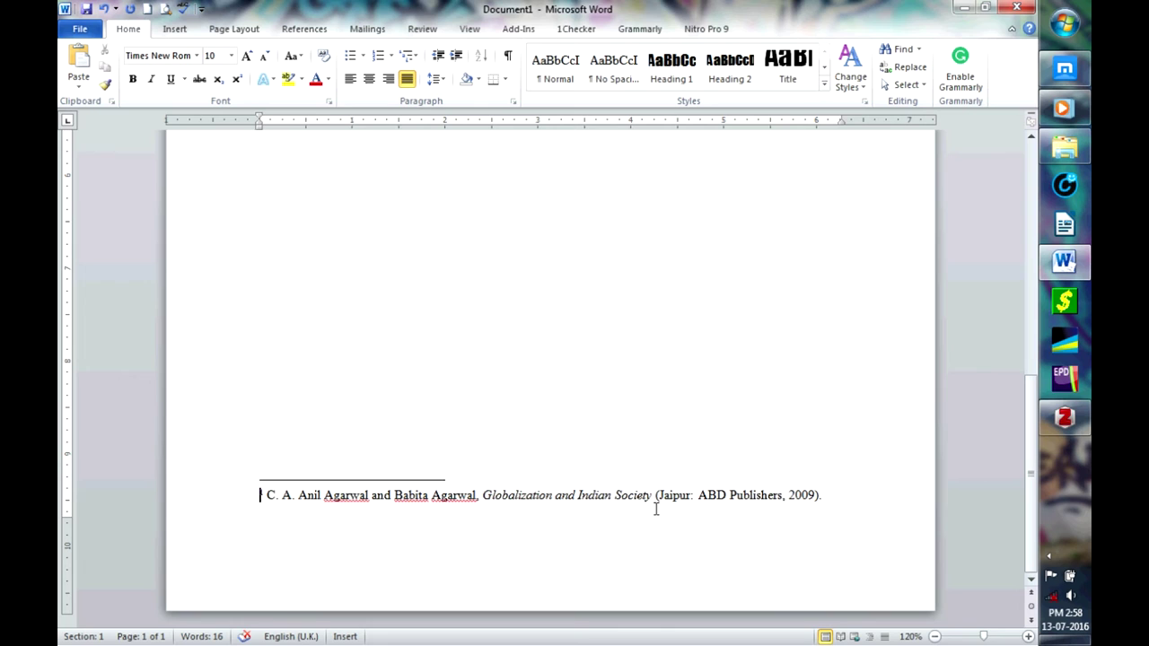
Add page number 67 to the end of the footnote citation and start a new line below Globalization in the body
click(856, 500)
key(BackSpace)
text(, 67.)
scroll(831, 447, up, 14)
click(660, 381)
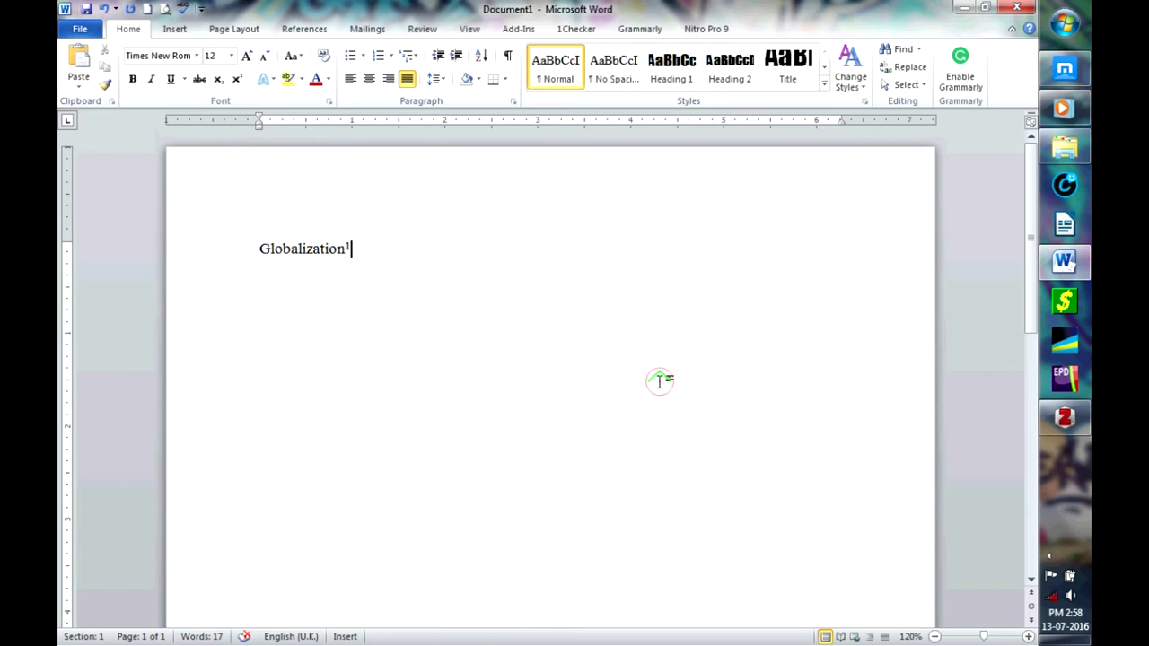
key(Return)
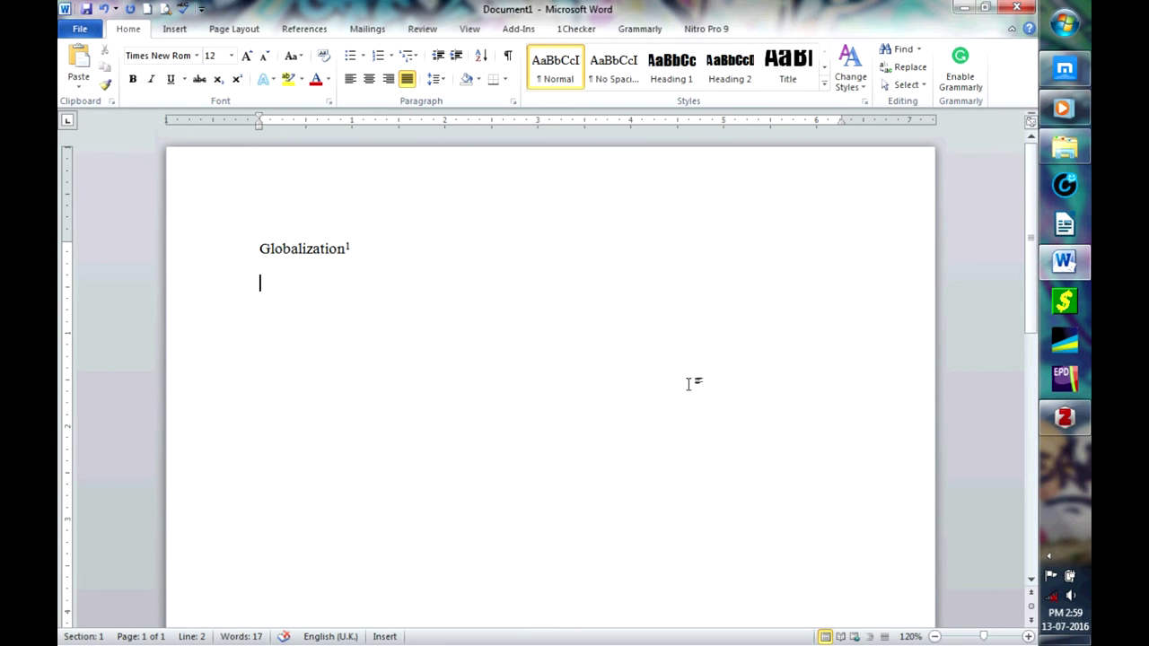
In Zotero, create a citation from Globalization and Indian Society in Chicago Manual of Style 16th edition (full note), output as Bibliography and copied to the clipboard
click(1068, 422)
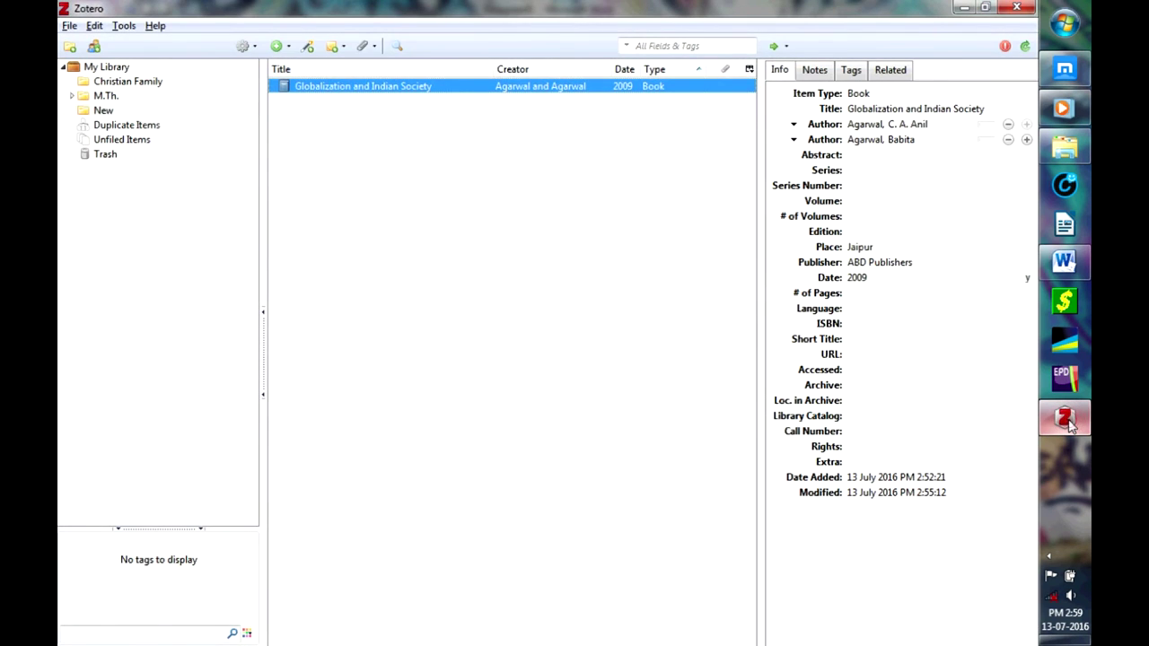
right_click(364, 89)
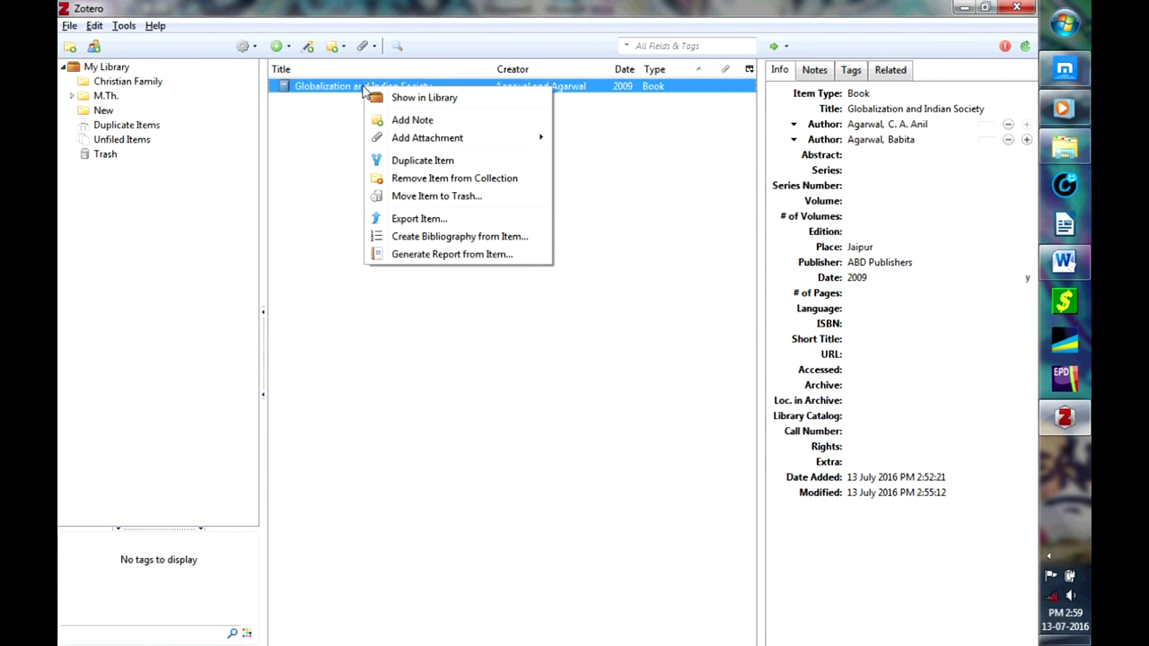
click(436, 238)
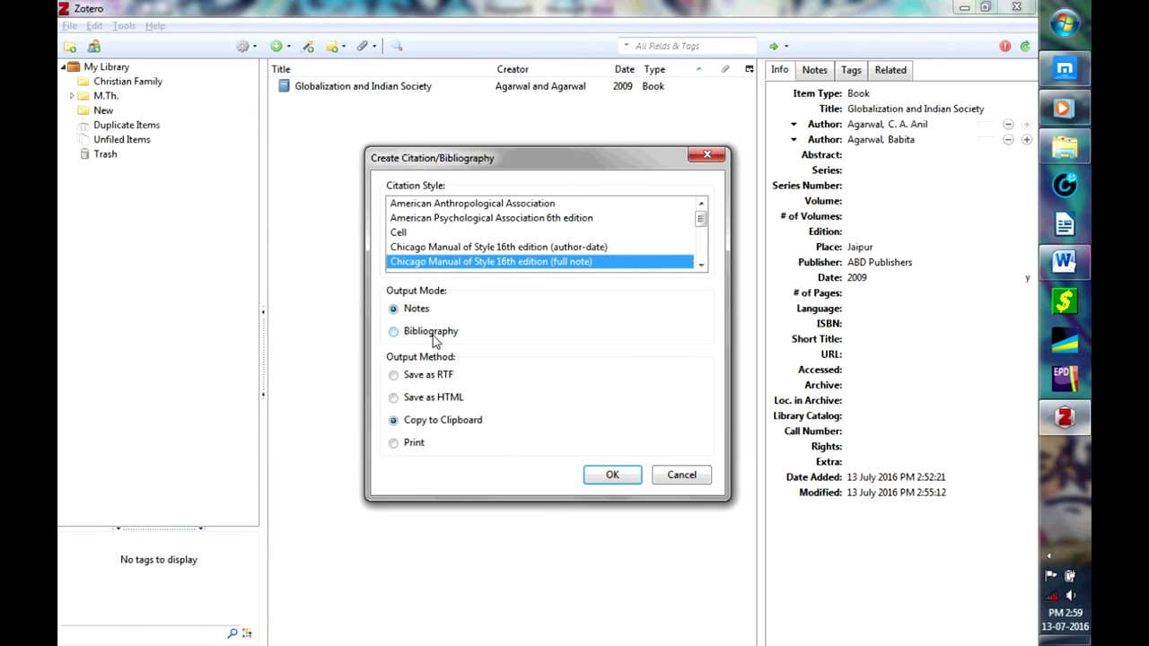
click(434, 334)
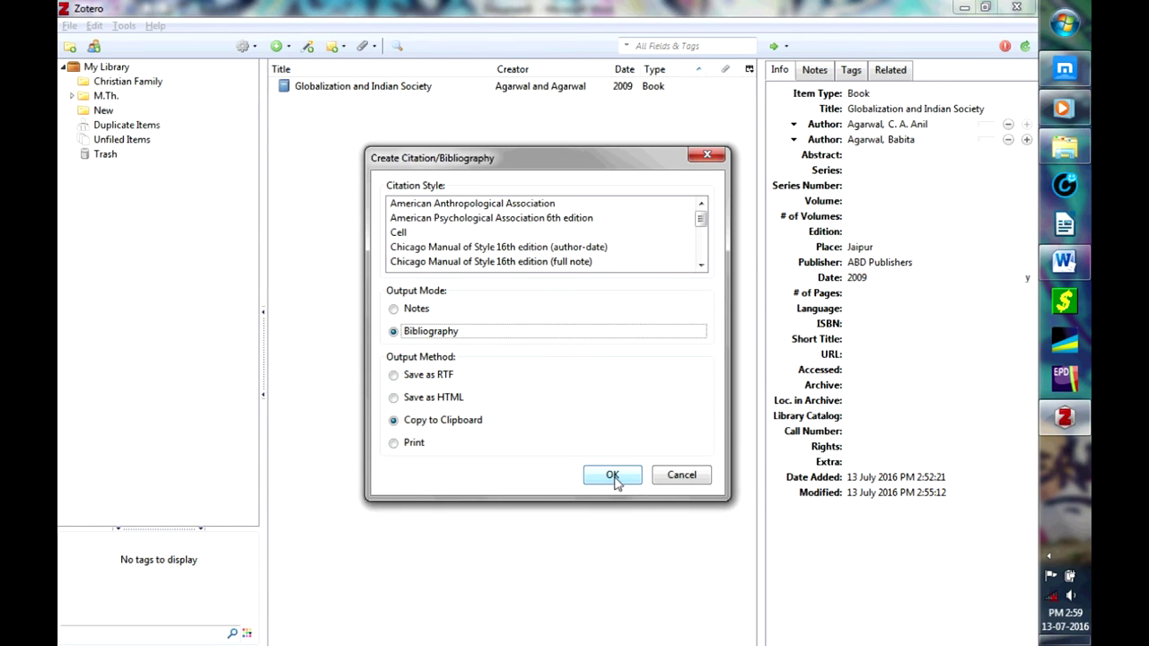
click(544, 263)
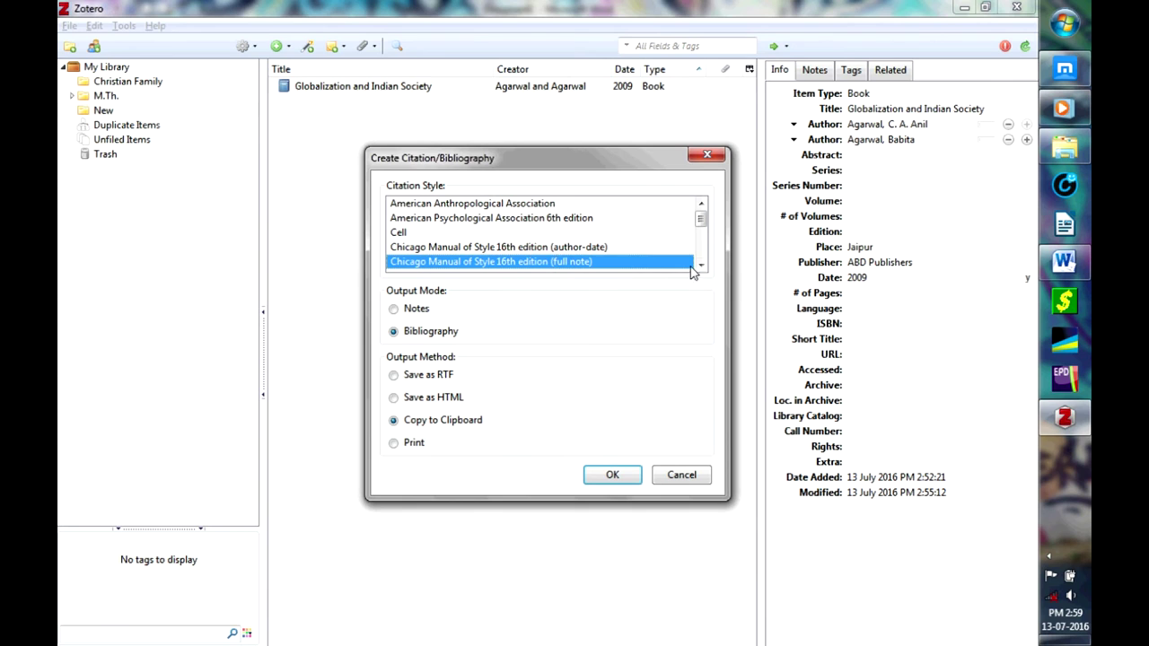
click(701, 265)
click(700, 266)
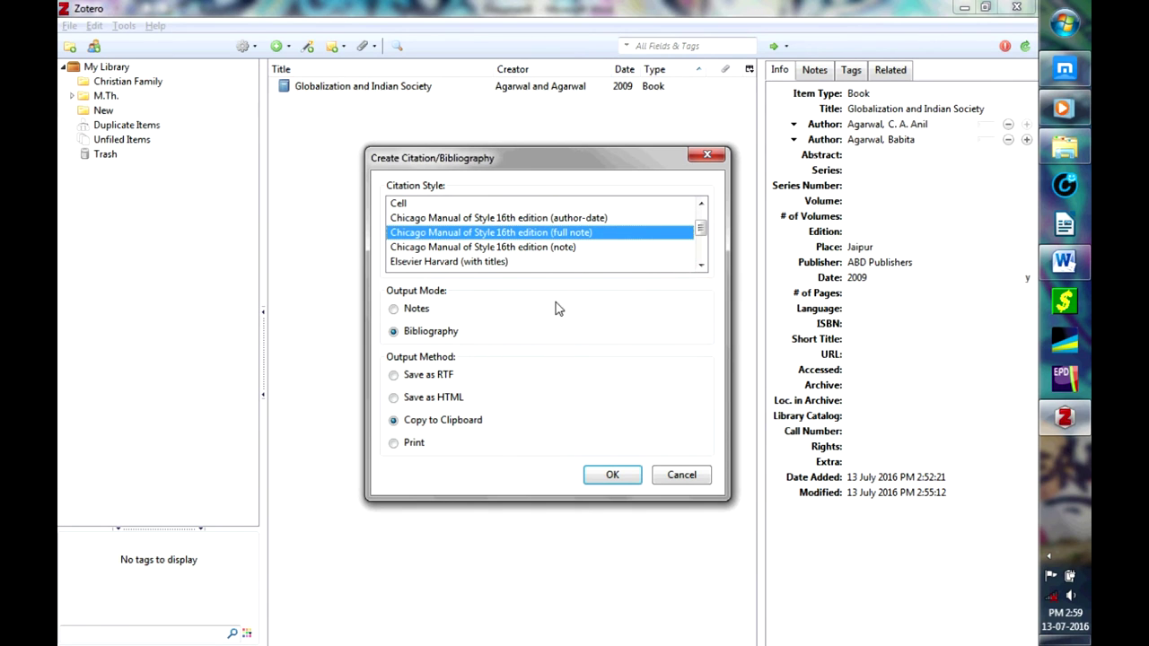
click(613, 477)
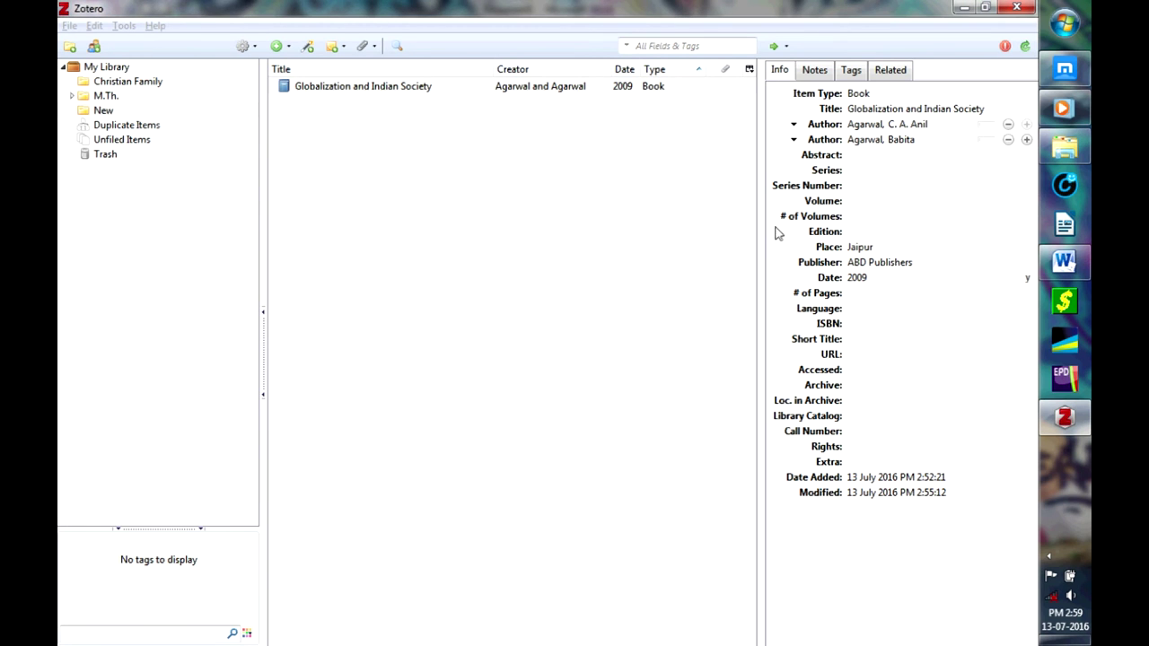
click(1064, 261)
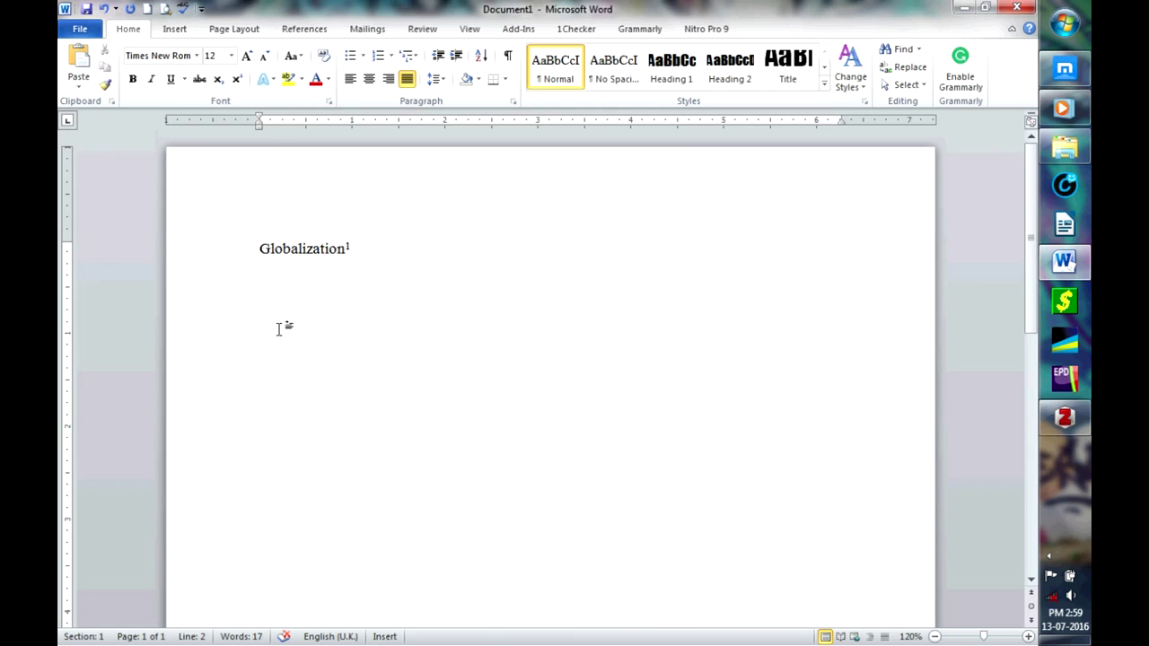
right_click(304, 377)
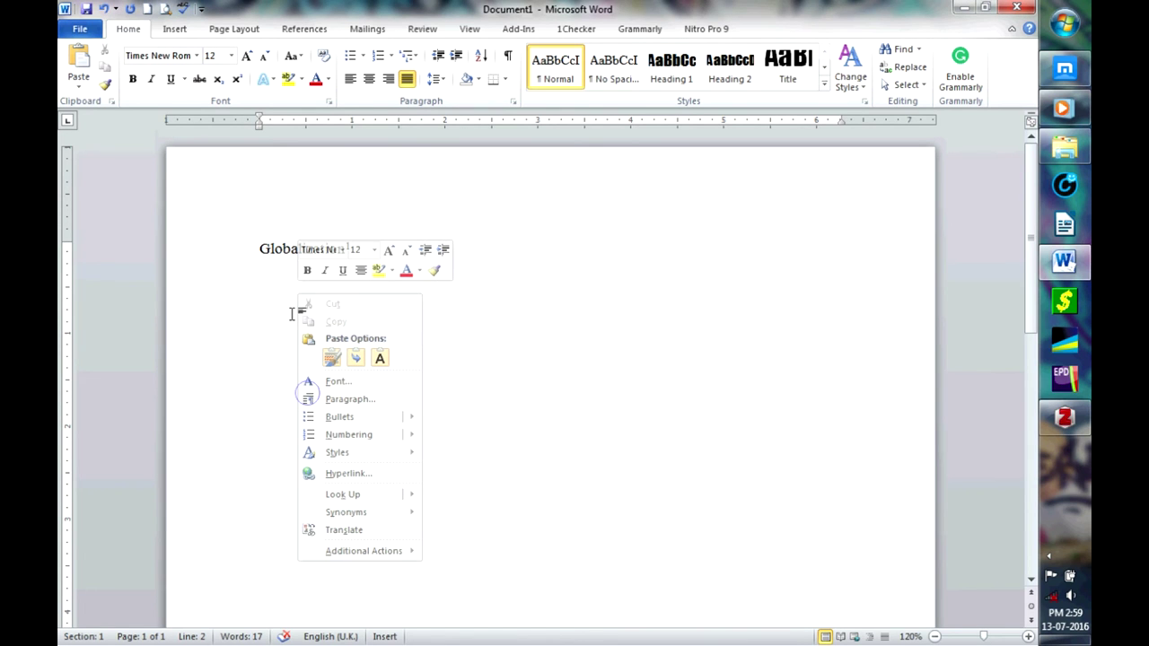
right_click(308, 395)
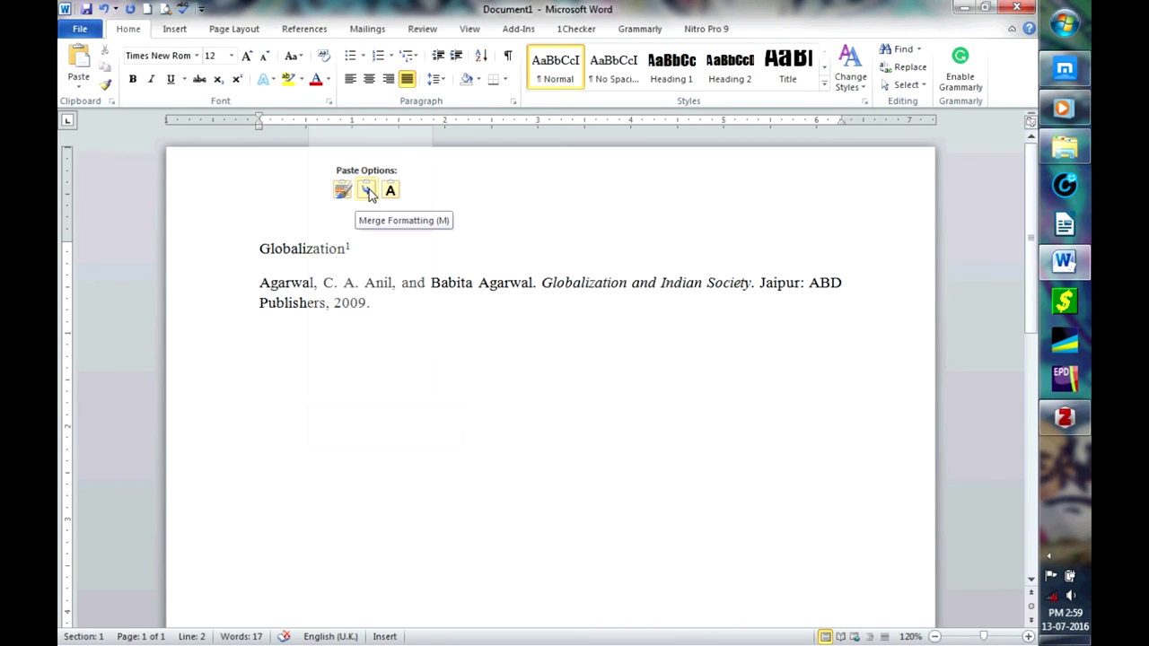
click(811, 504)
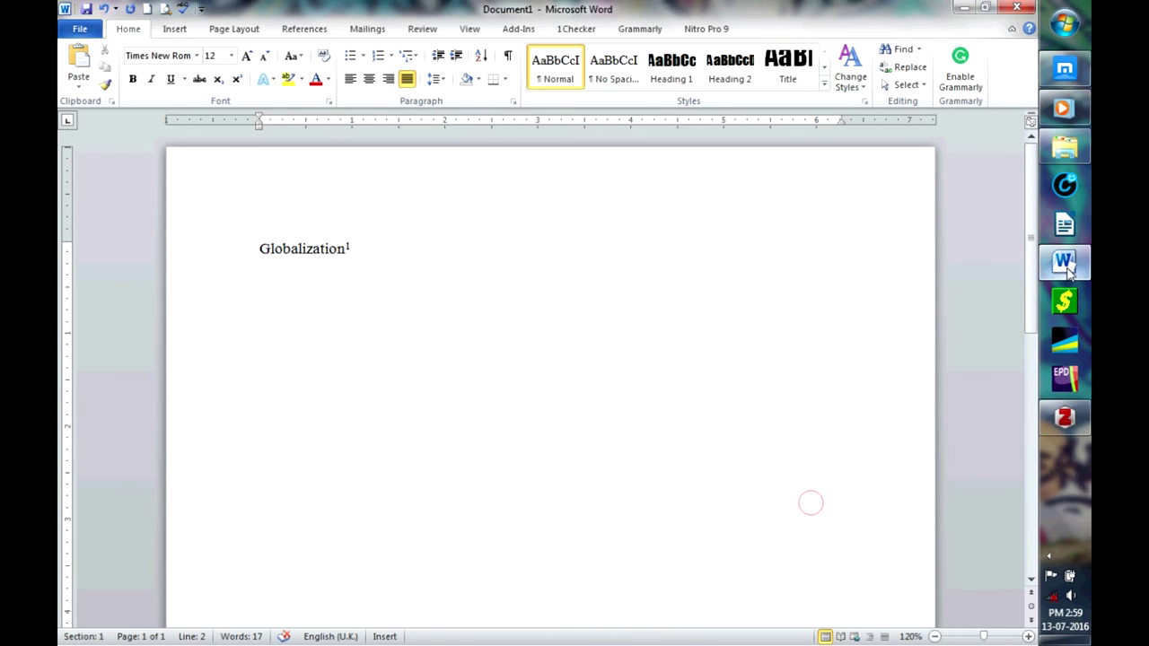
click(1065, 418)
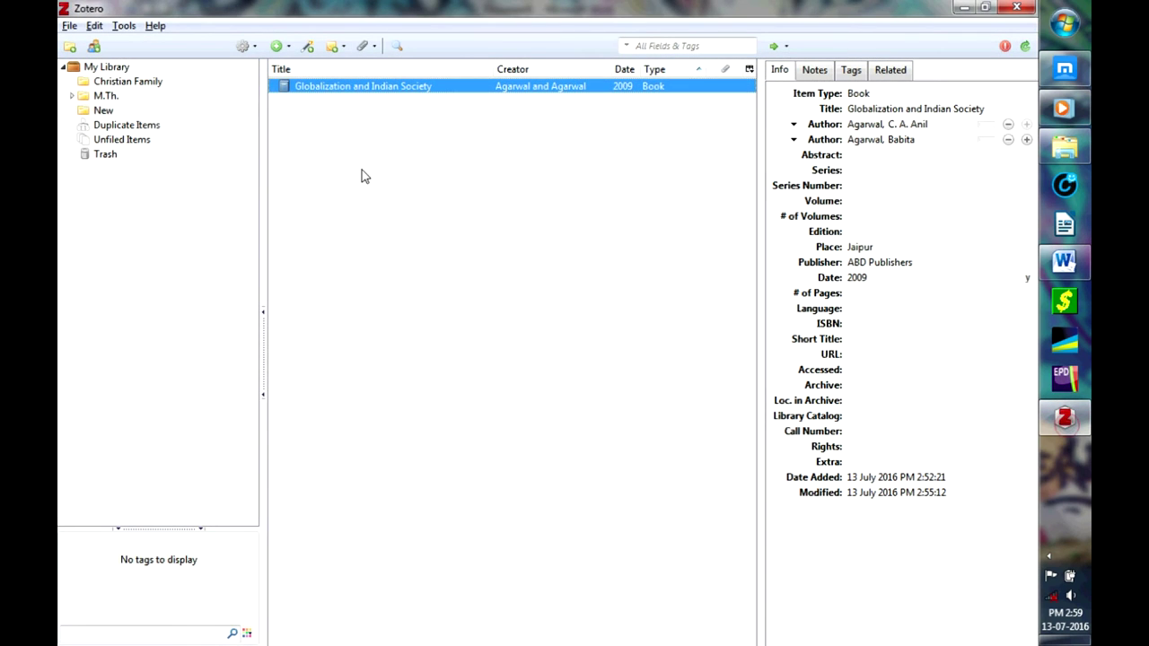
Switch to the Word document and paste the bibliography entry on the line below Globalization with merged formatting
click(1065, 261)
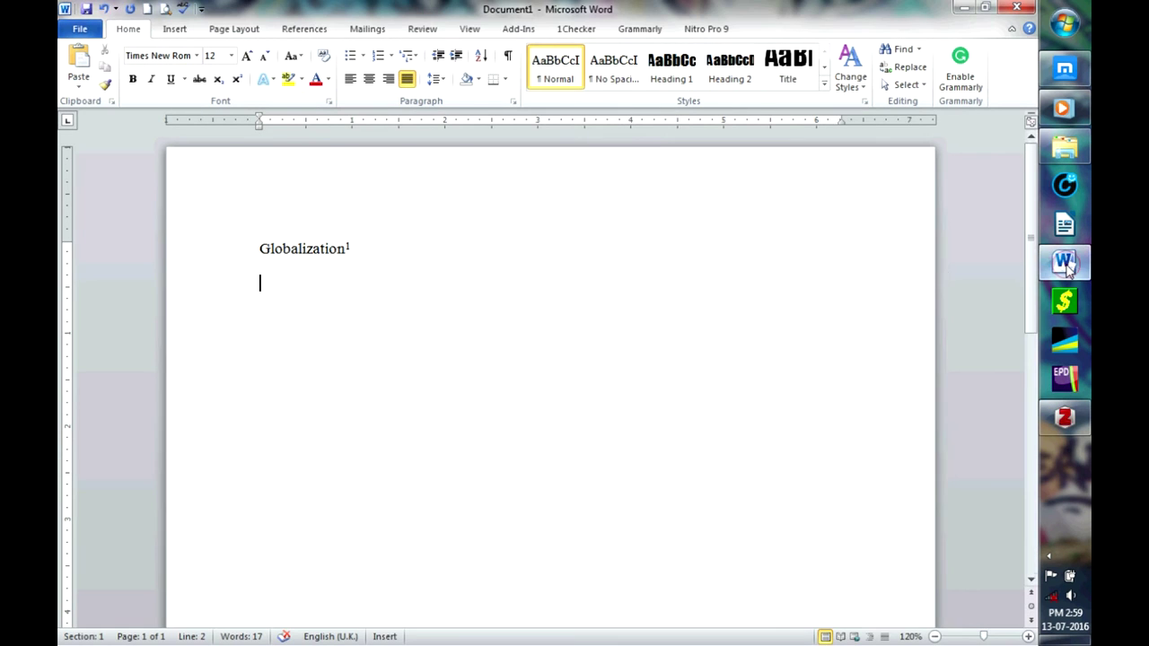
right_click(275, 287)
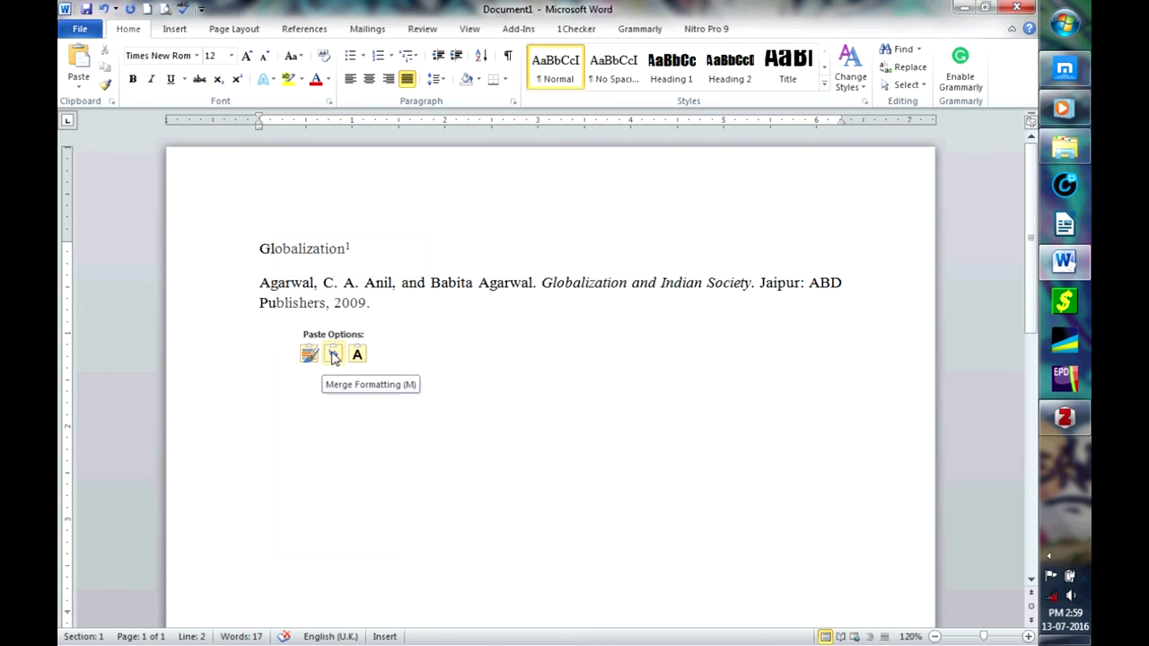
click(333, 355)
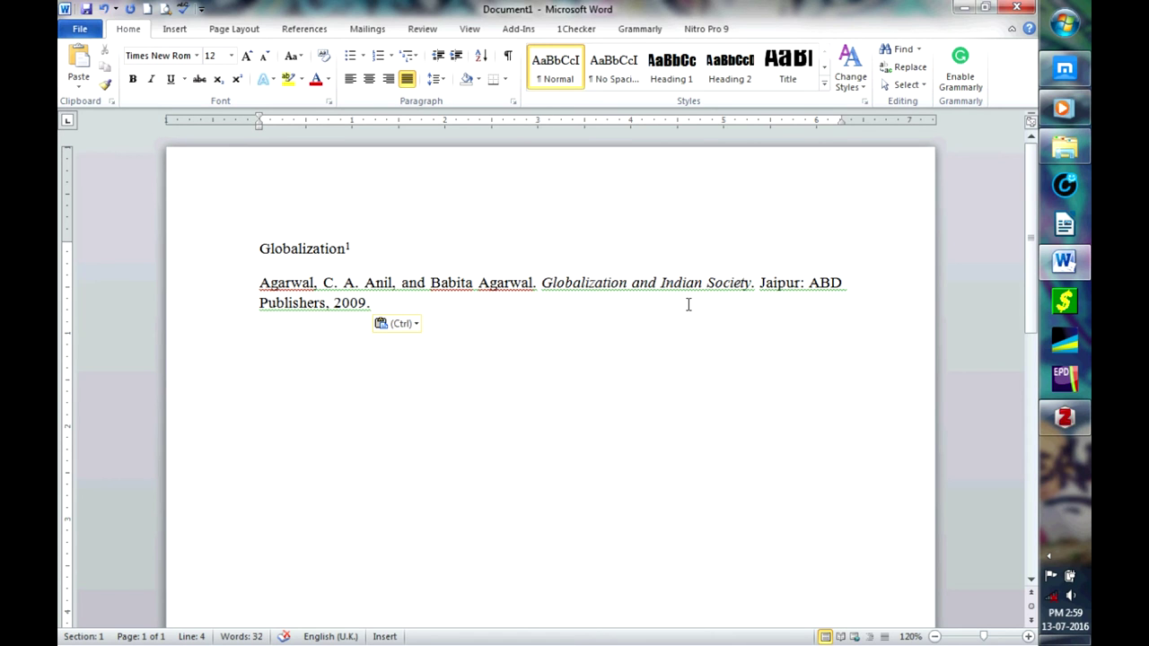
Return to Zotero, open the M.Th. collection and select the books from Computer Communications through Cybertheology
click(1065, 417)
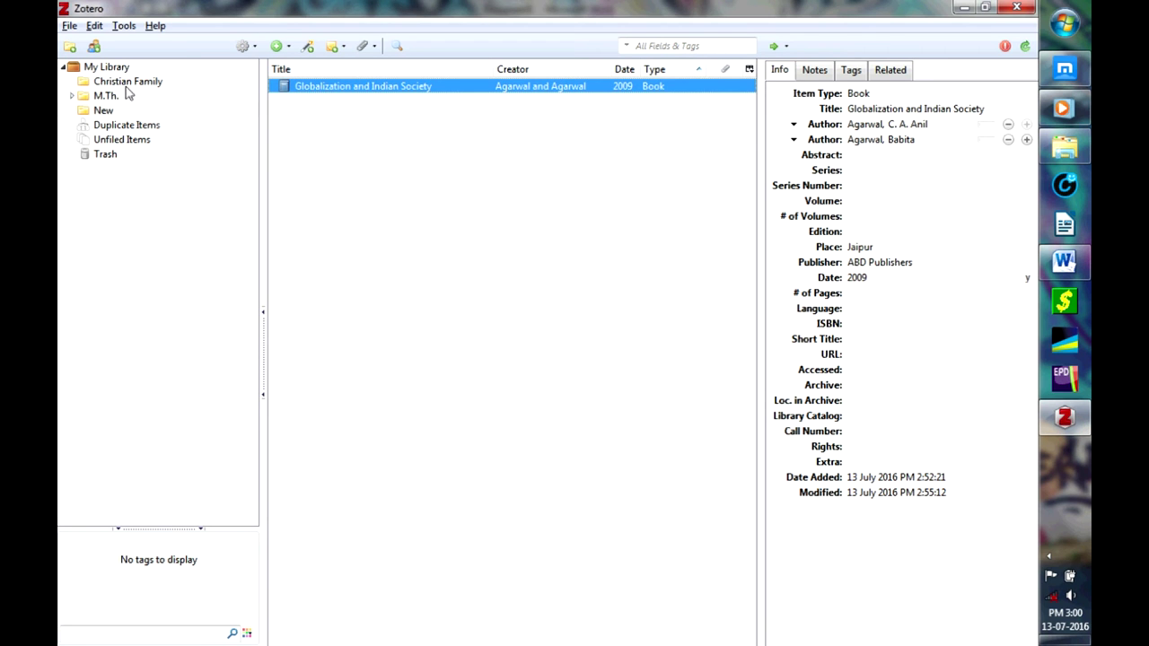
click(76, 99)
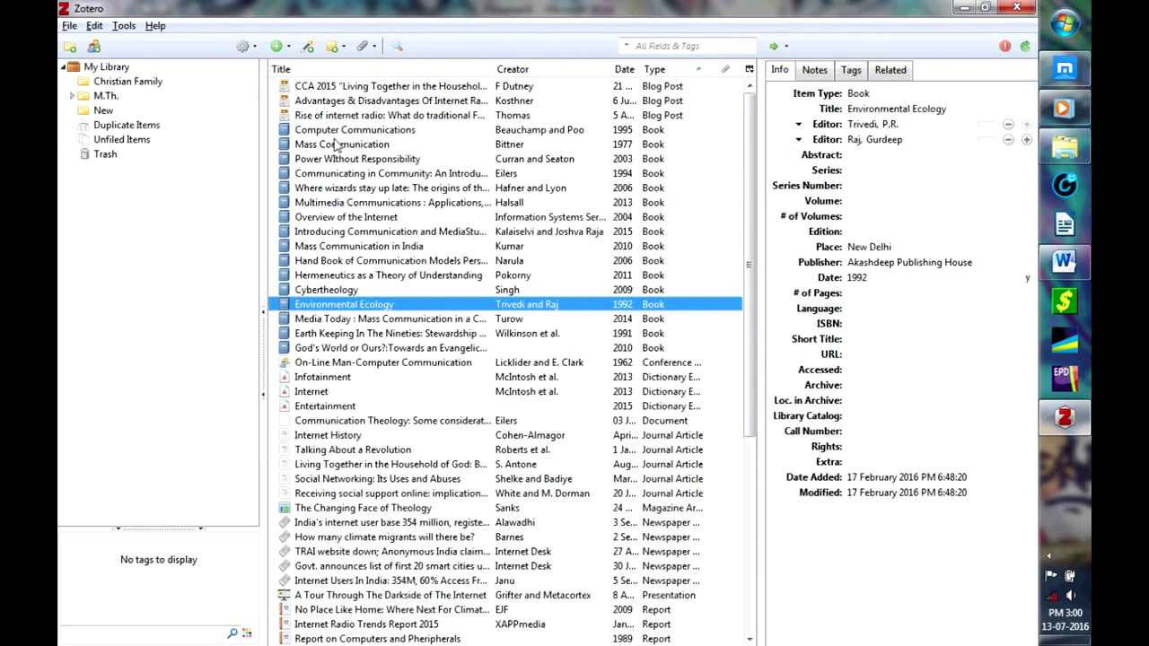
shift+click(337, 131)
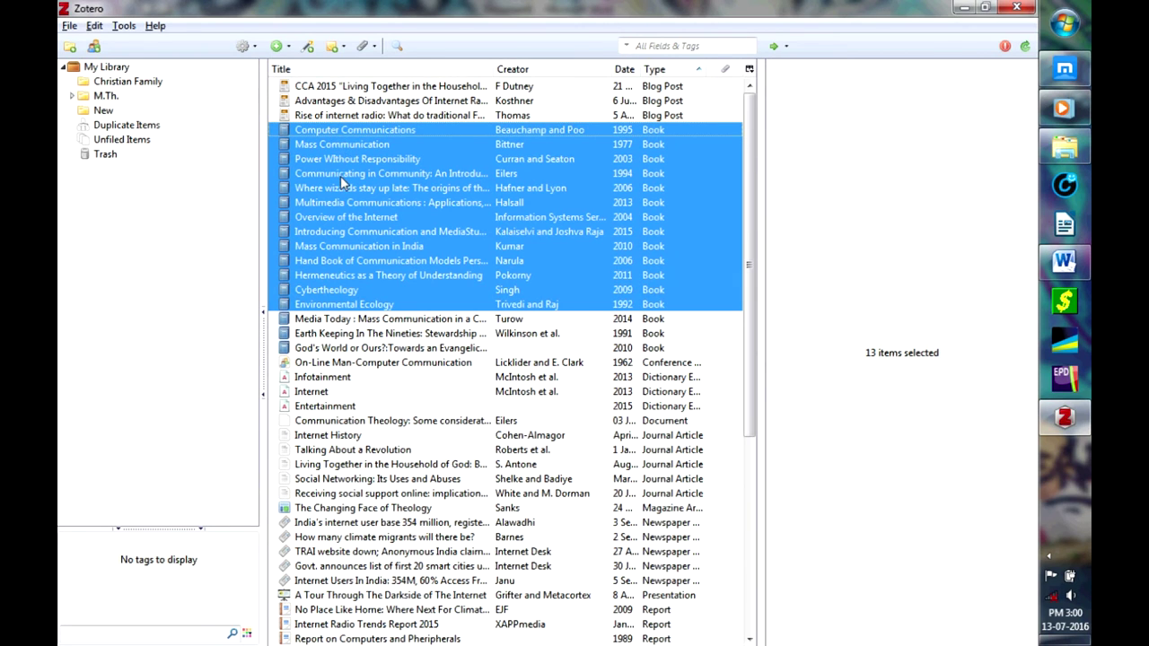
click(337, 133)
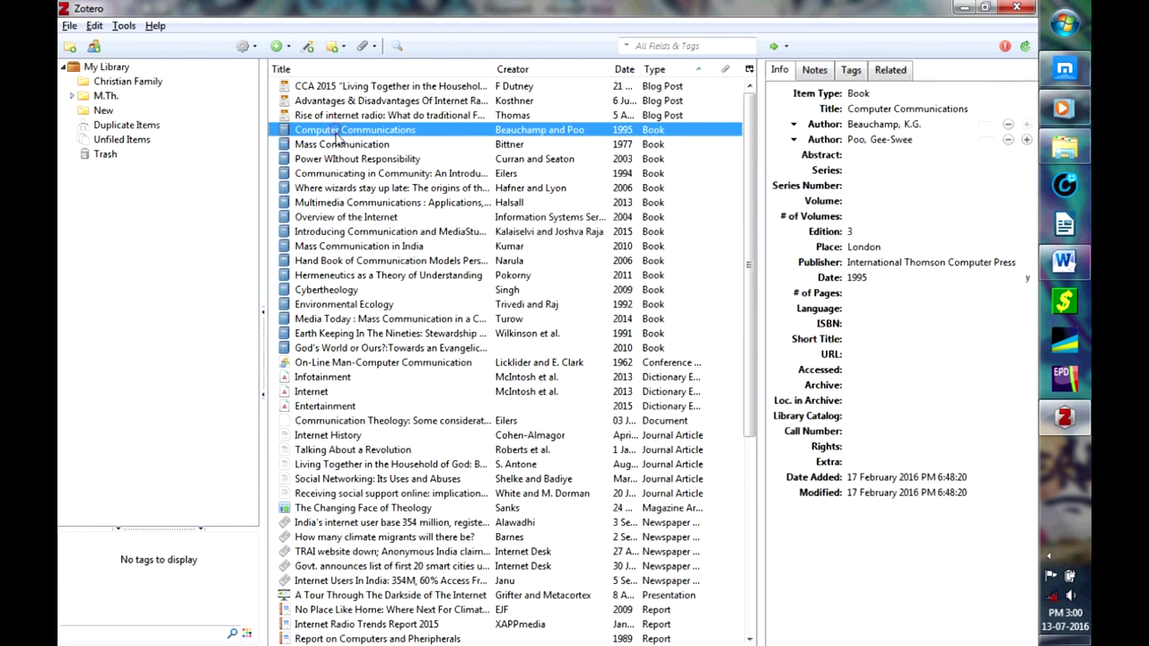
shift+click(338, 291)
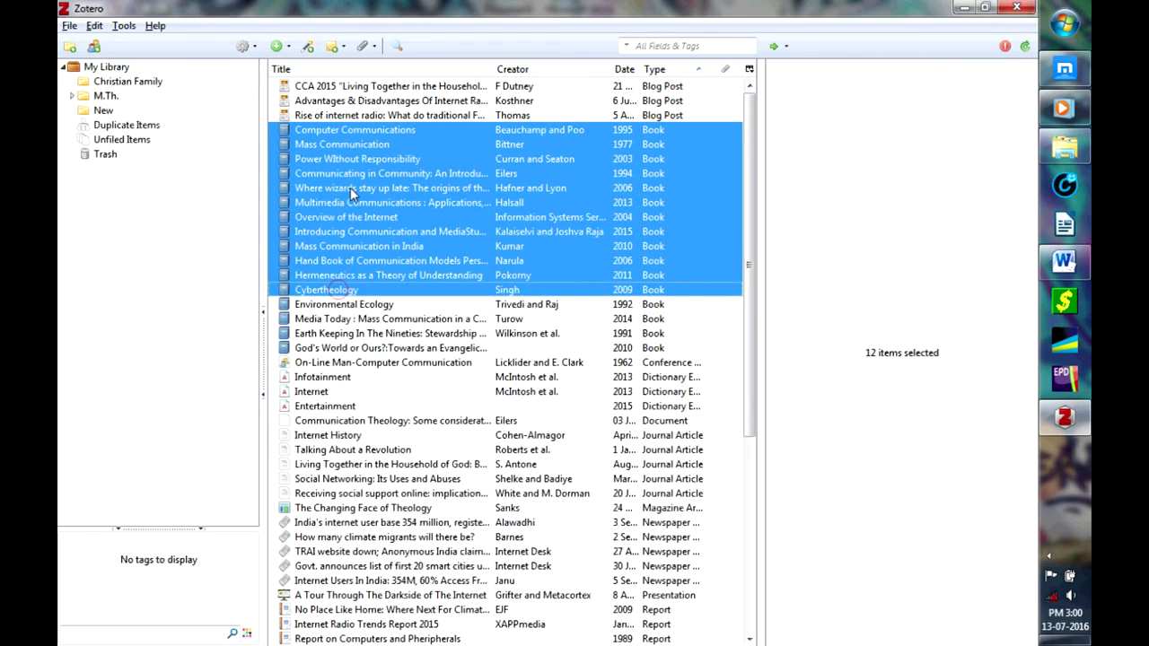
Create a bibliography from the selected books in Chicago Manual of Style 16th edition (full note), output as Bibliography and copied to the clipboard
right_click(354, 191)
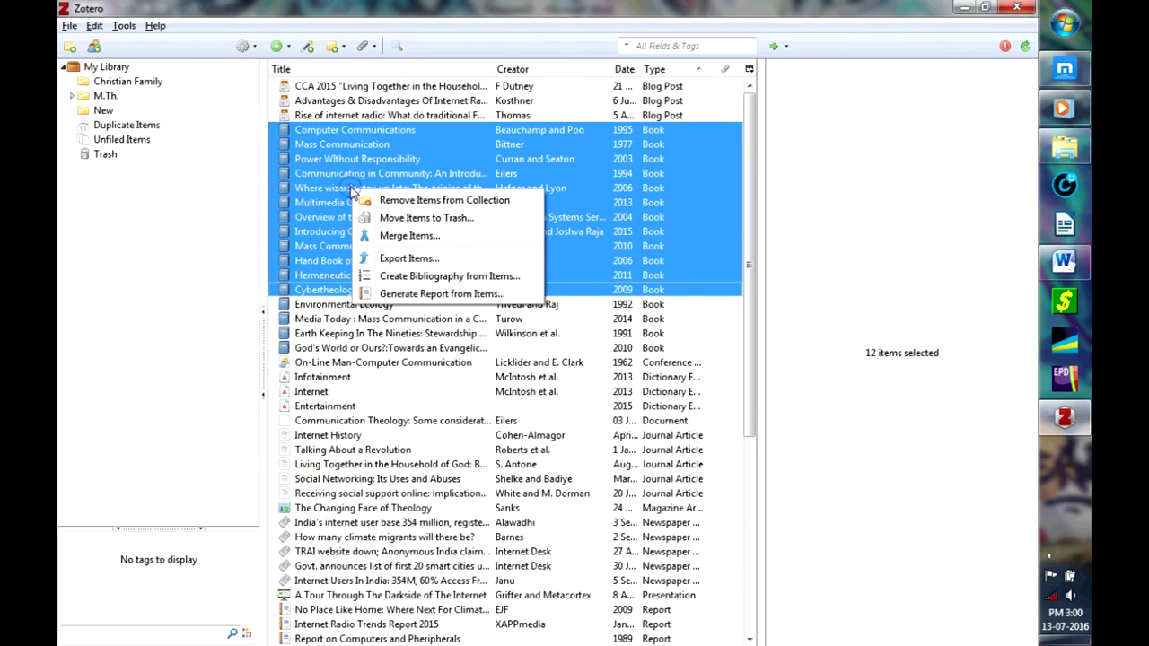
click(428, 278)
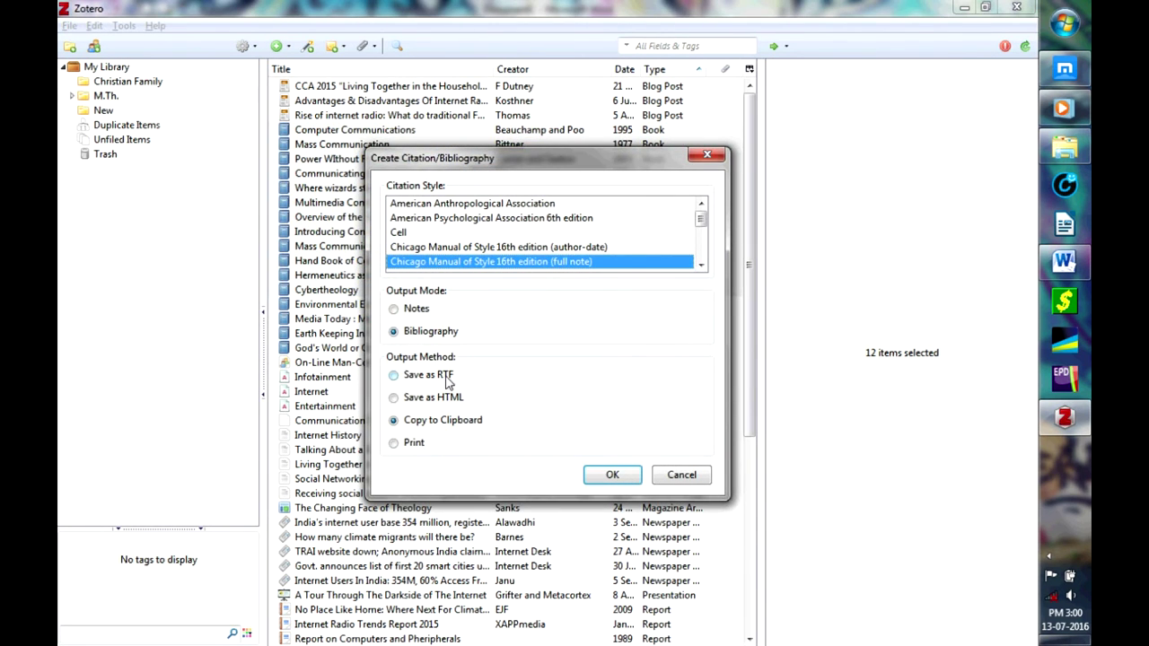
click(435, 332)
click(454, 426)
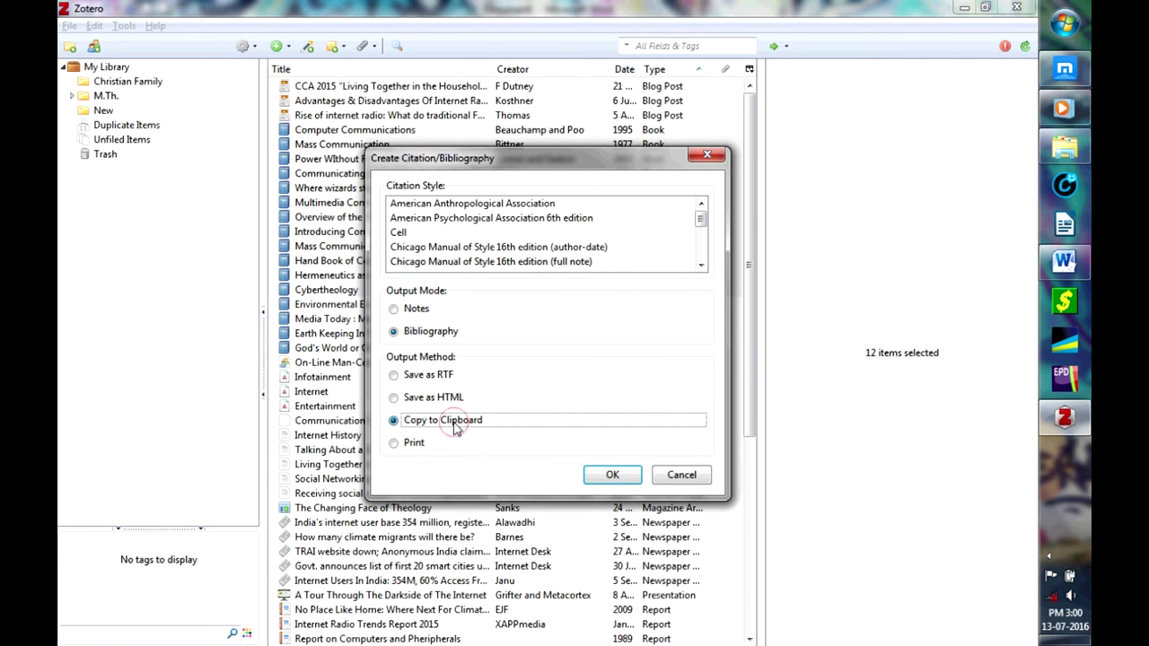
click(620, 475)
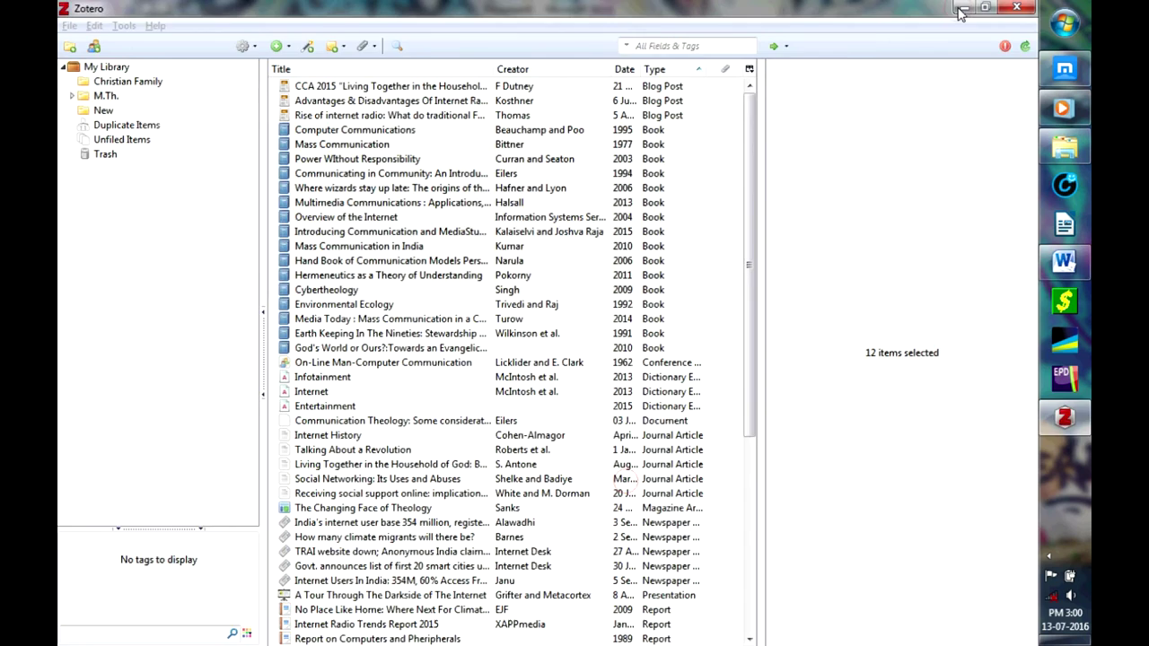
Switch to the Word document and paste the copied bibliography below the Globalization and Indian Society entry with merged formatting
key(alt+Tab)
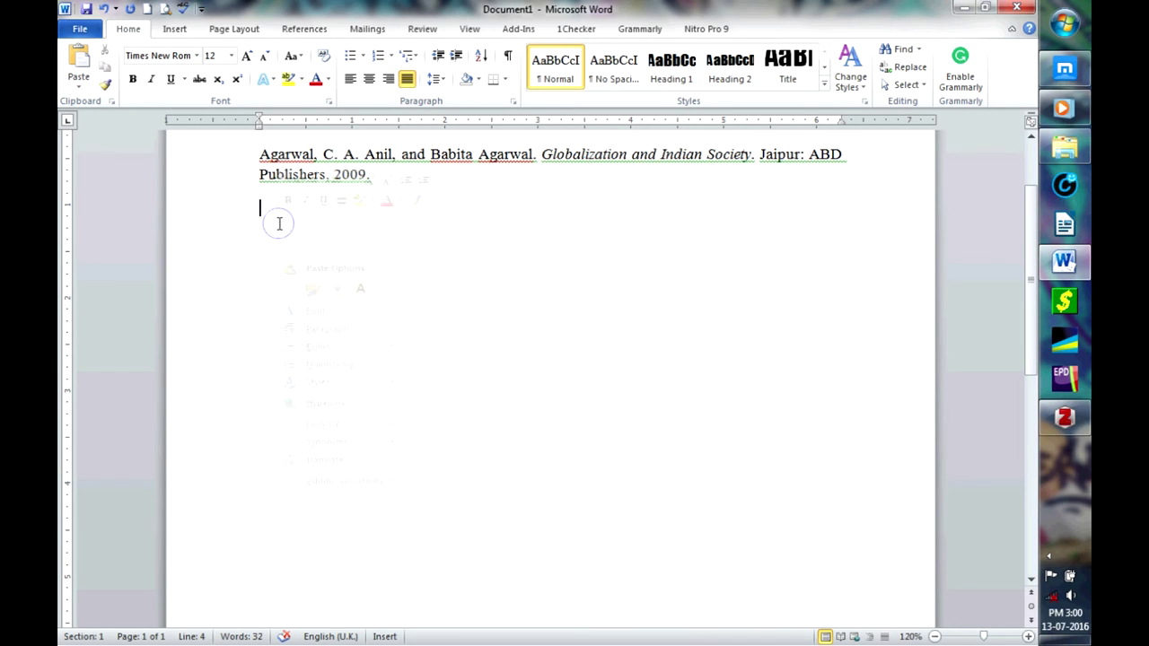
right_click(279, 223)
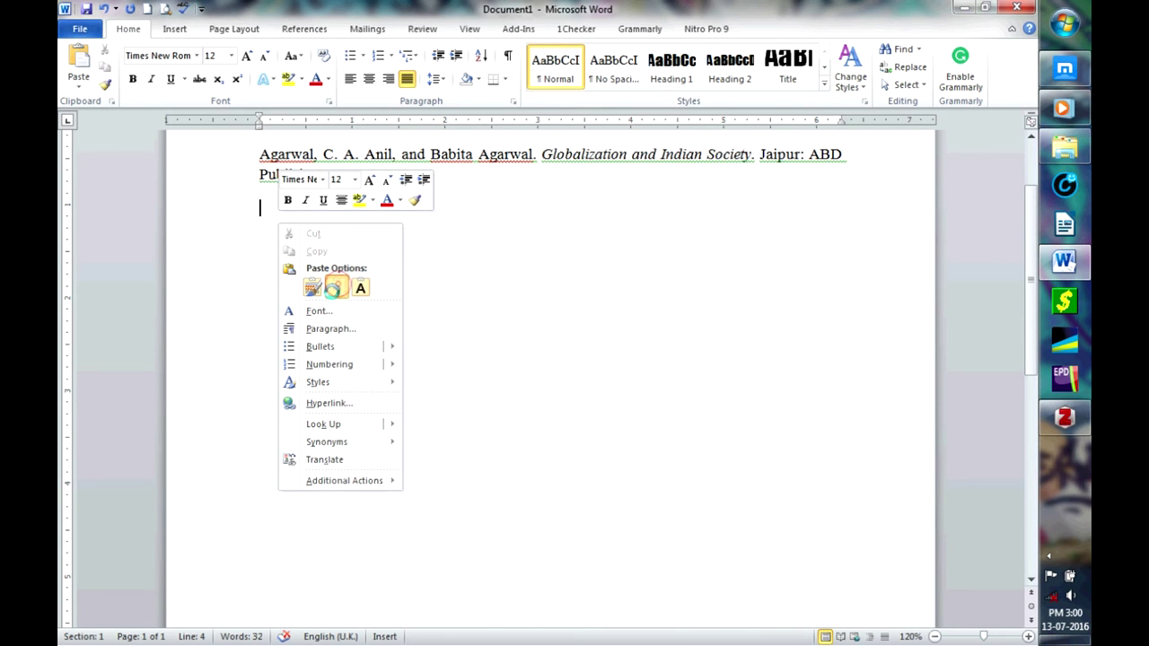
click(338, 287)
scroll(467, 384, up, 6)
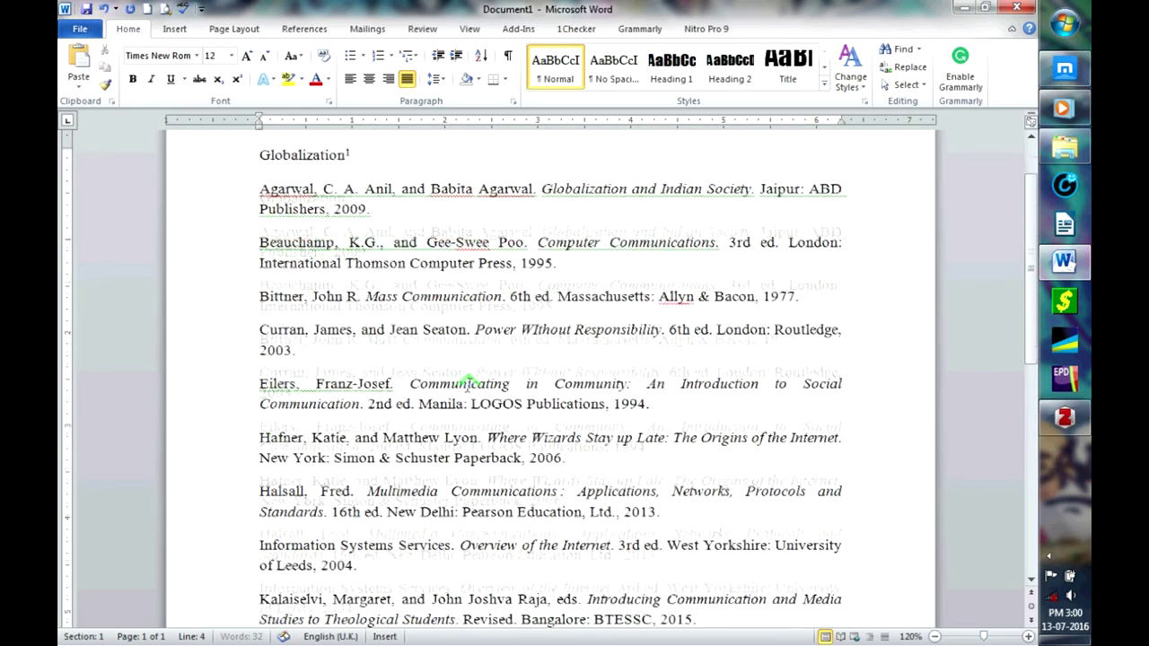
Review the pasted bibliography entries in the Word document from Globalization and Indian Society through Cybertheology
scroll(467, 384, up, 1)
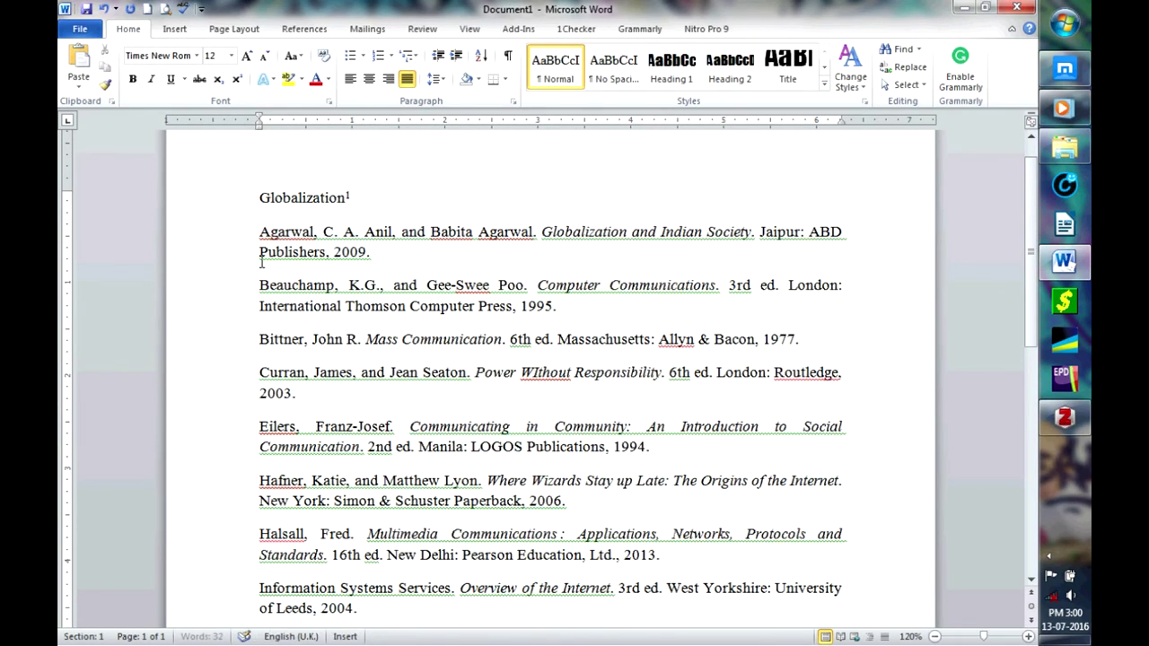
scroll(255, 312, down, 8)
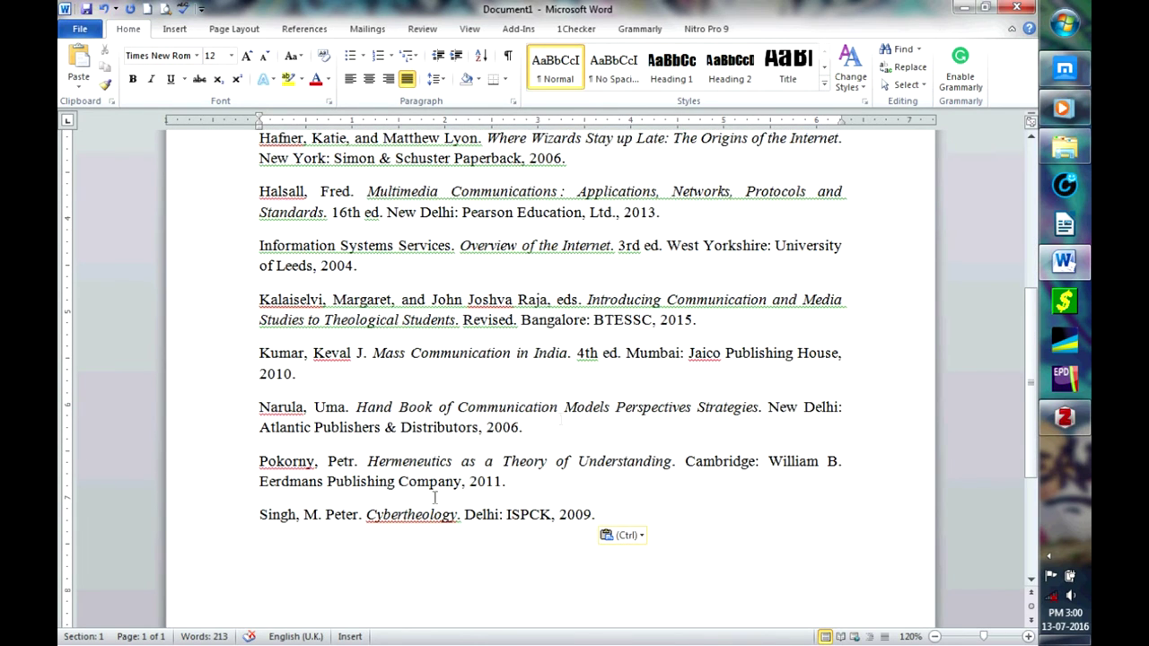
scroll(560, 413, up, 5)
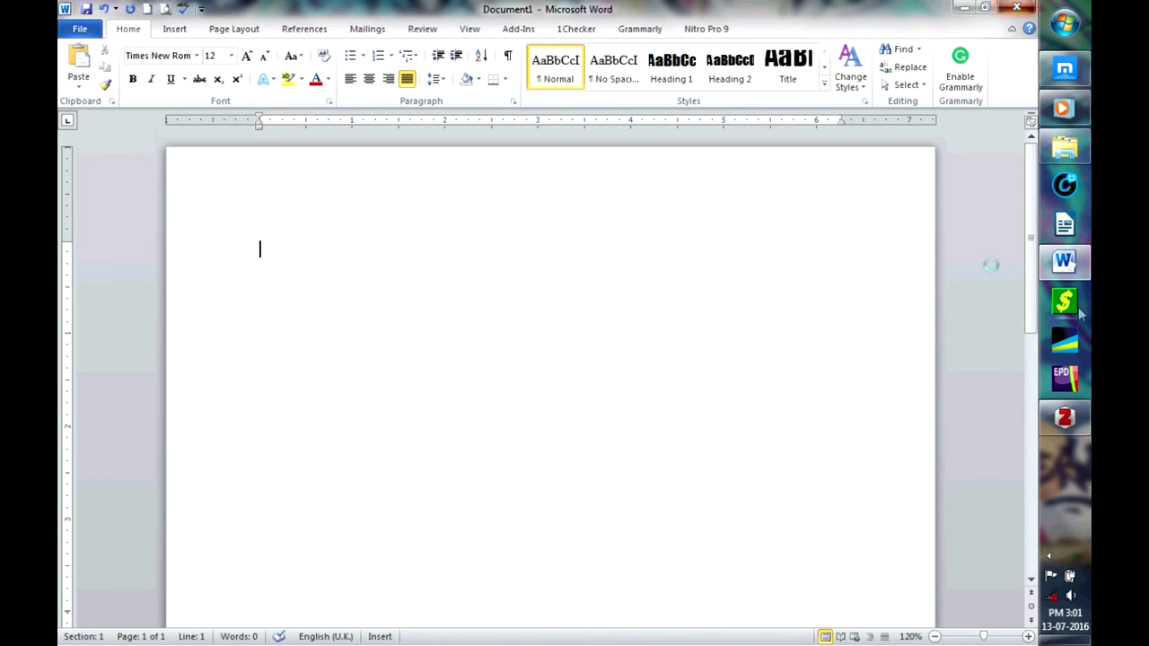
Switch to Zotero, open the New collection and view the full list of item types available for a new entry
click(1065, 417)
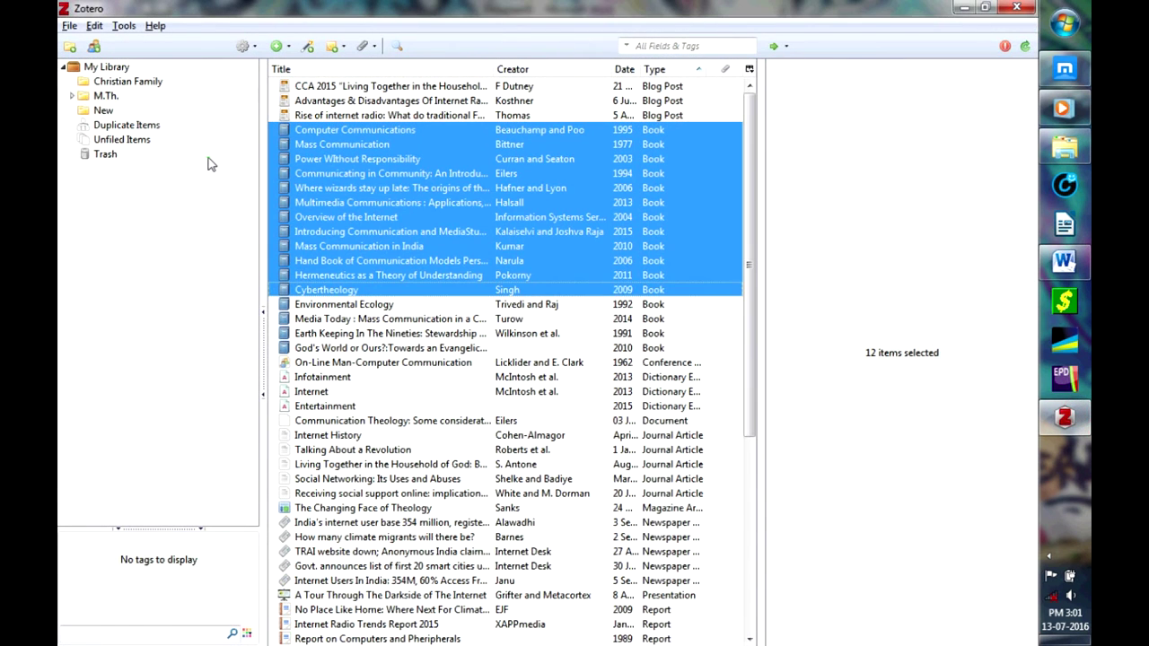
click(104, 110)
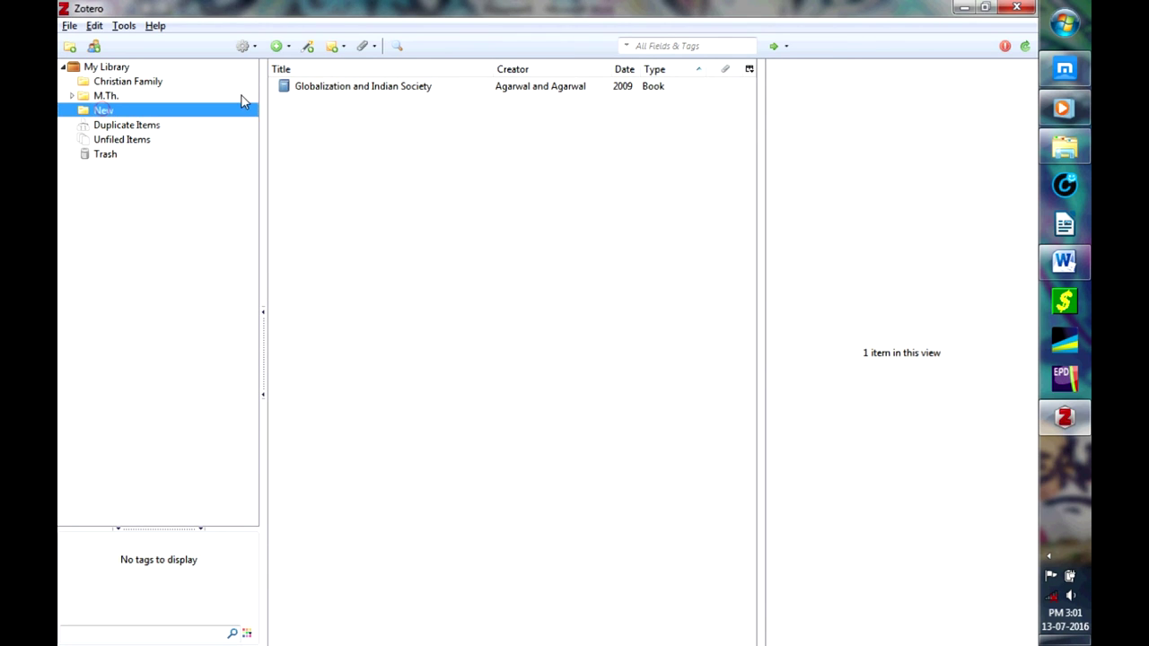
click(286, 47)
mouse_move(363, 205)
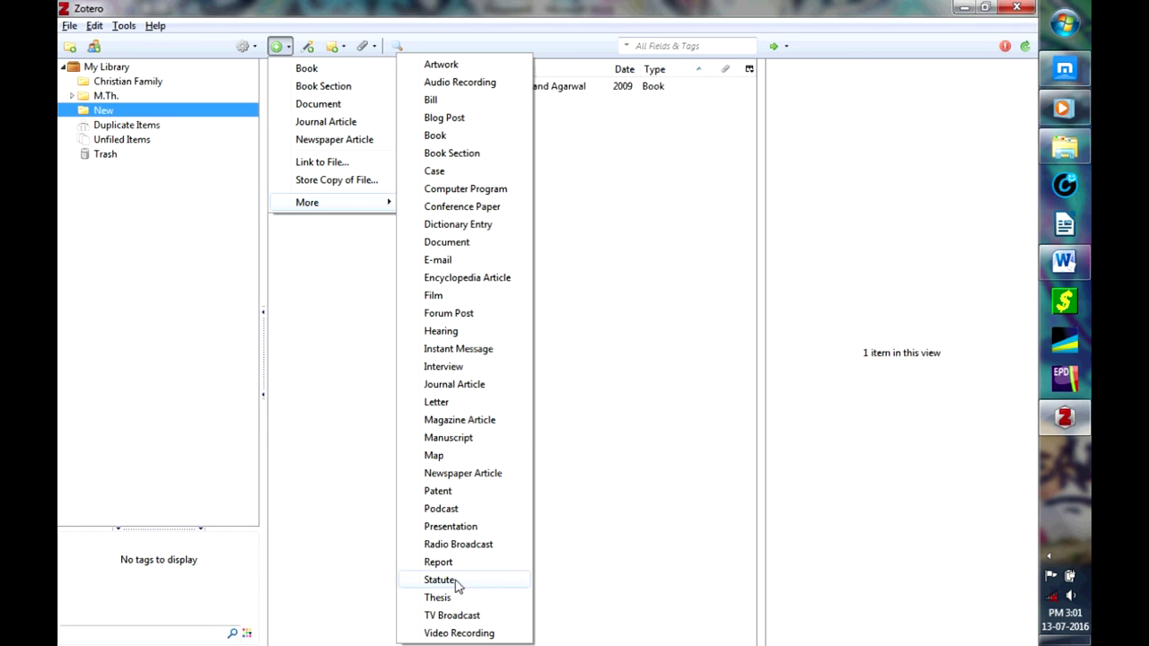
click(573, 126)
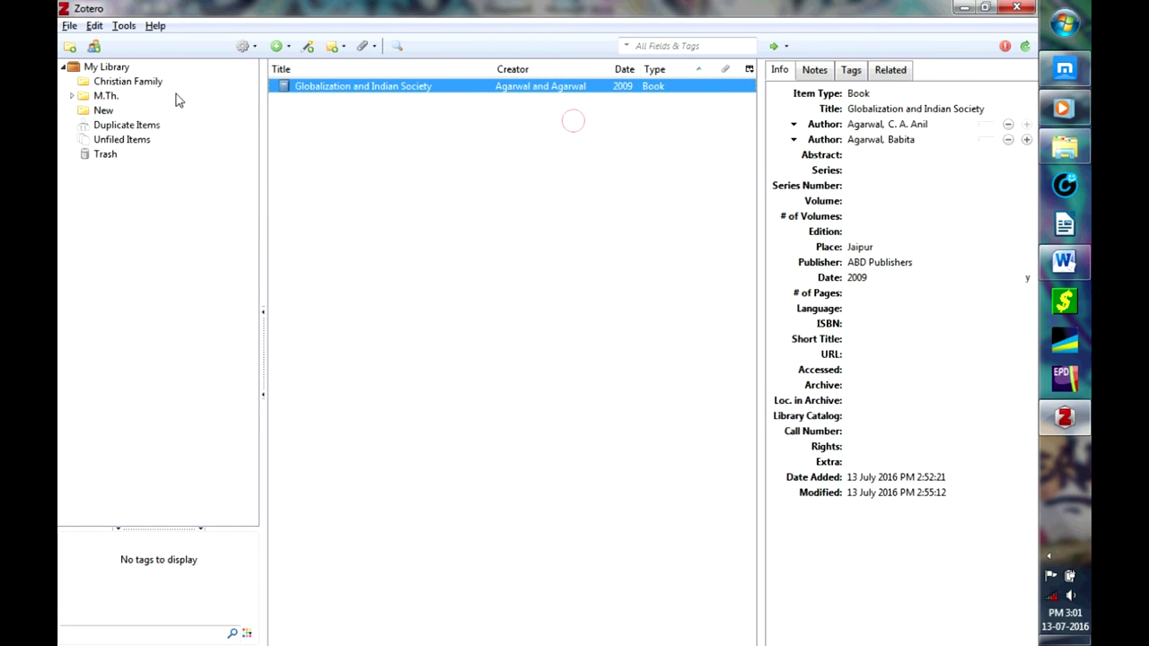
Open the M.Th. collection and look through its items by type, from blog posts to web pages
click(106, 96)
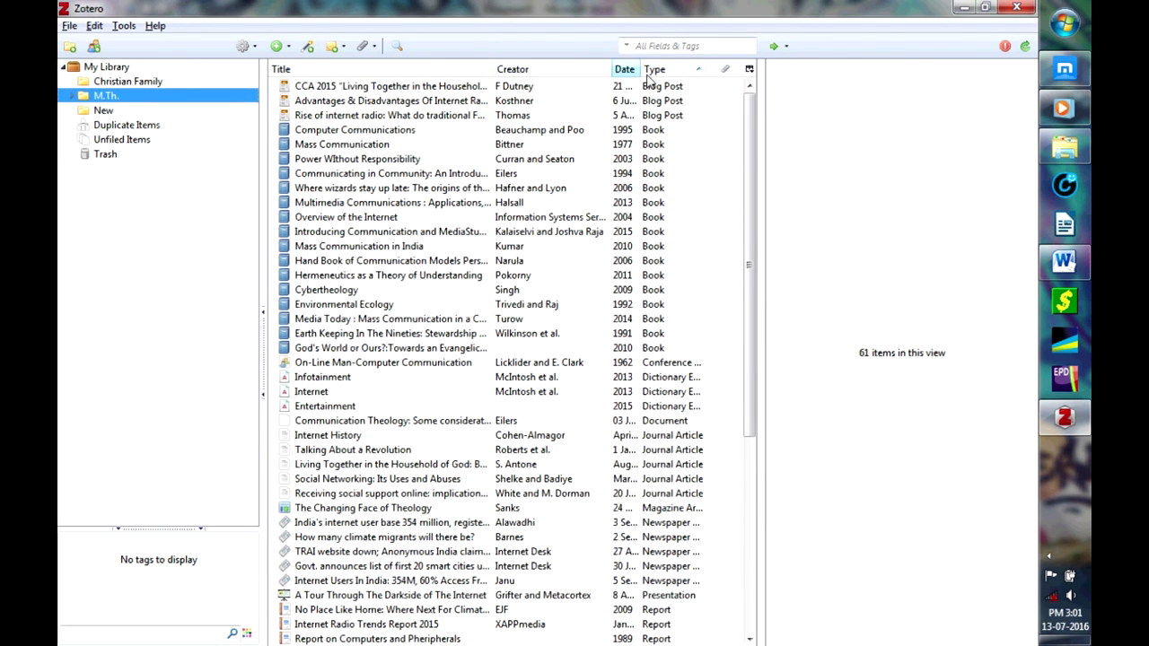
click(675, 73)
click(675, 74)
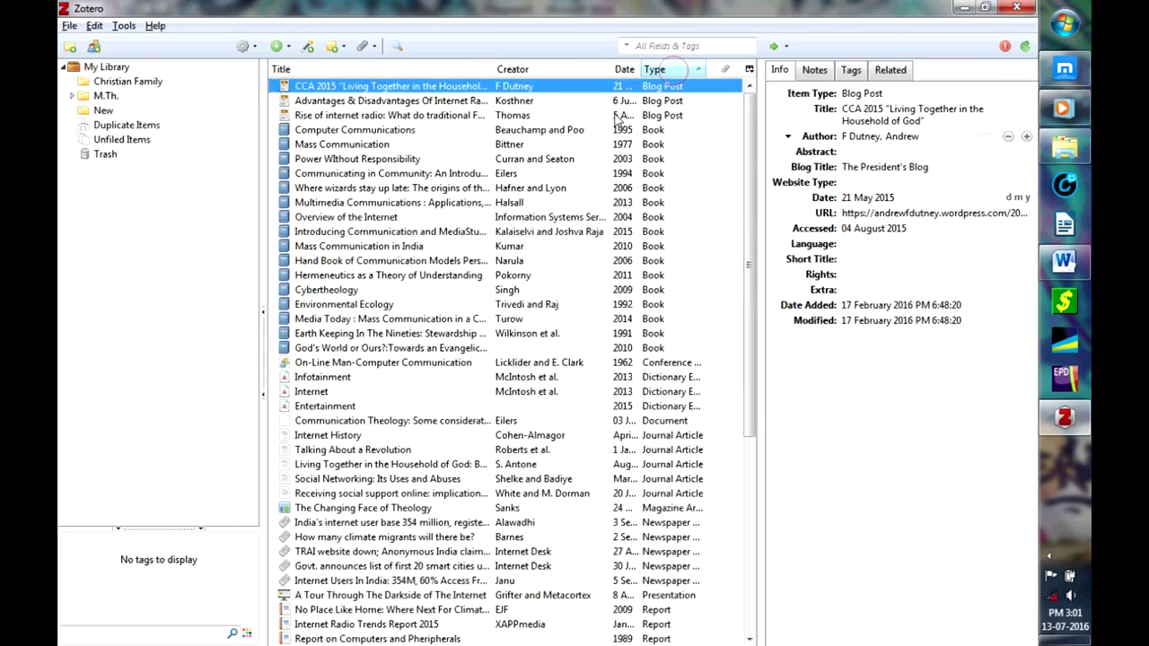
scroll(449, 185, down, 6)
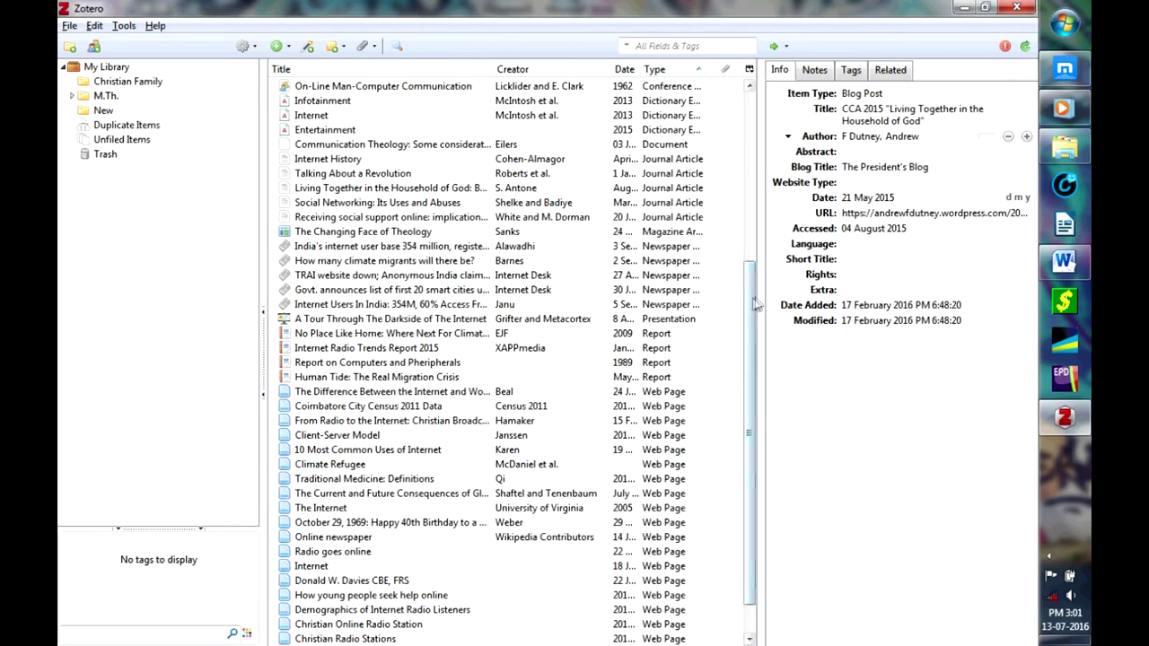
drag(753, 297, 763, 86)
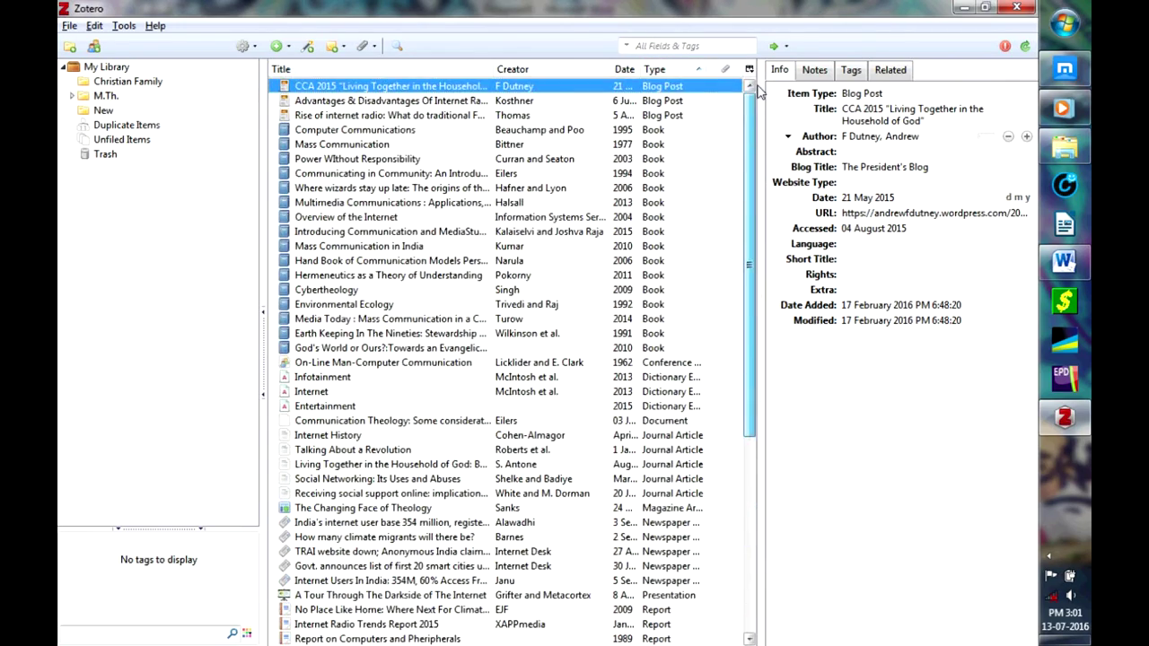
View the available actions for the library book Worship: Adoration and Action, and inspect the Trash with its Empty Trash option
click(103, 112)
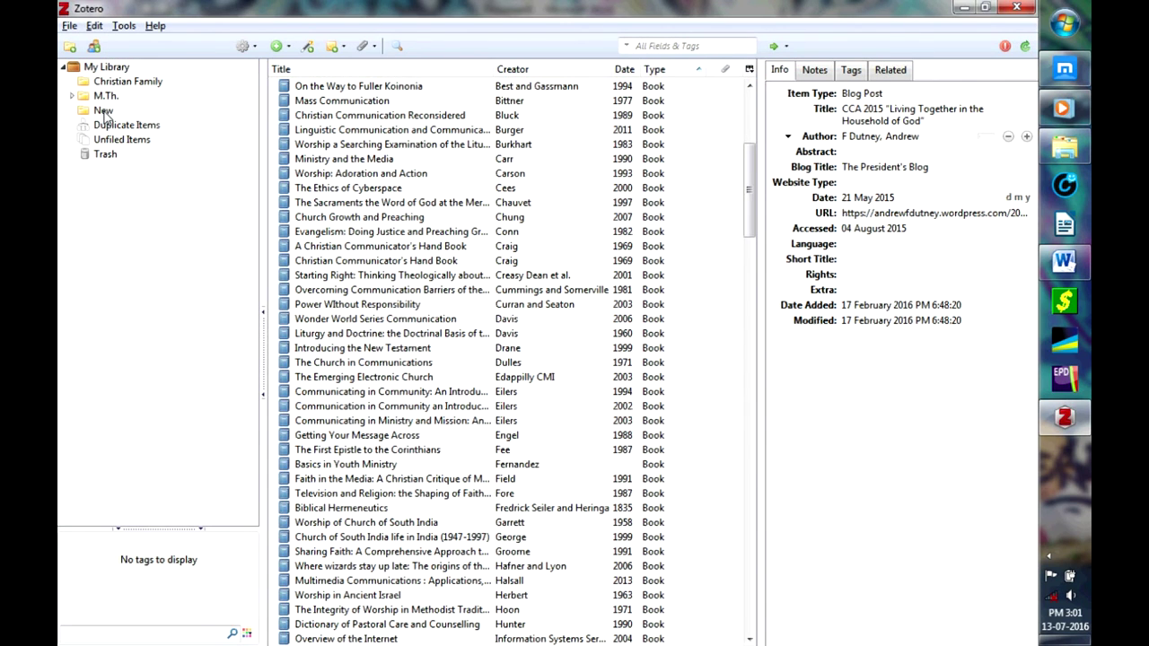
right_click(396, 177)
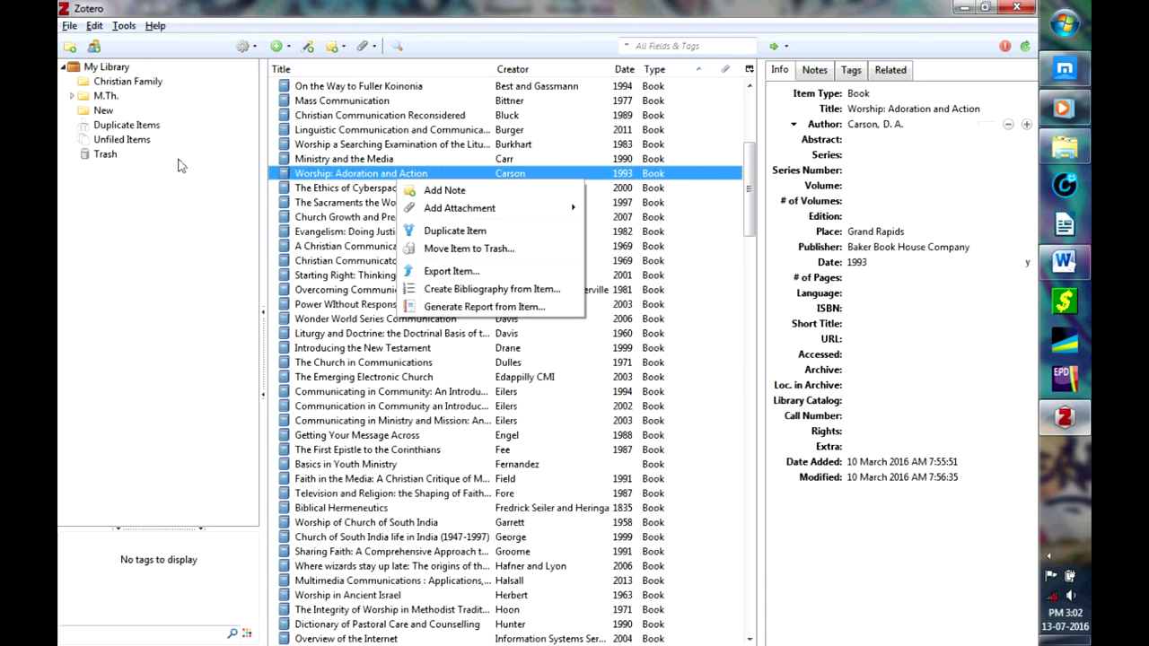
click(105, 154)
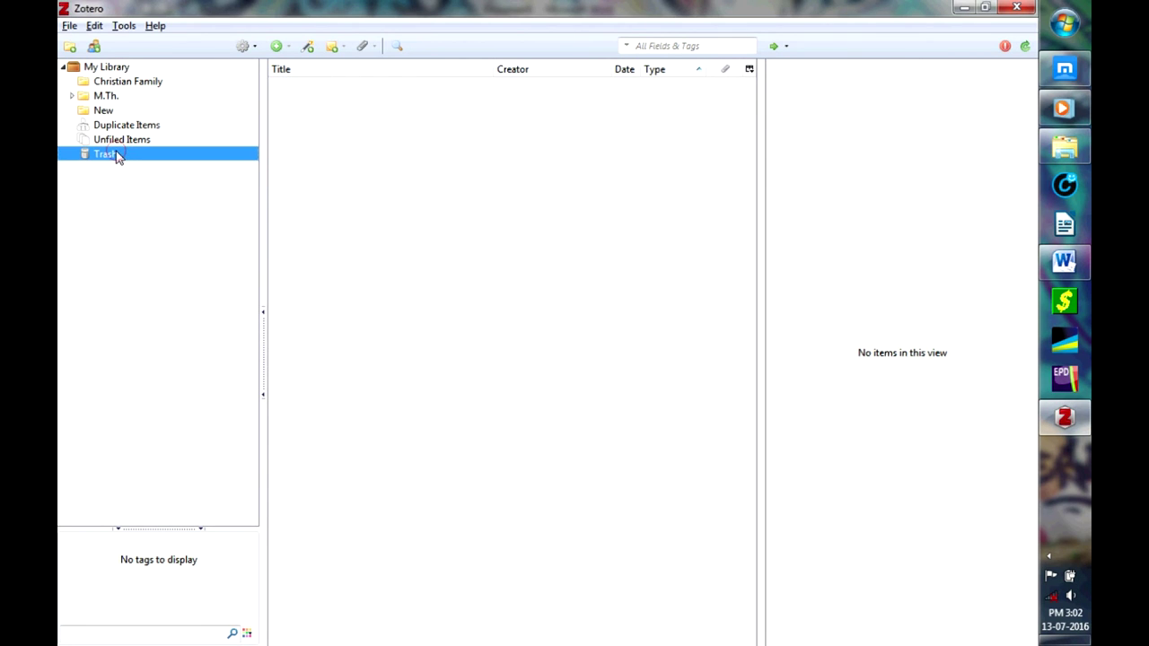
right_click(118, 157)
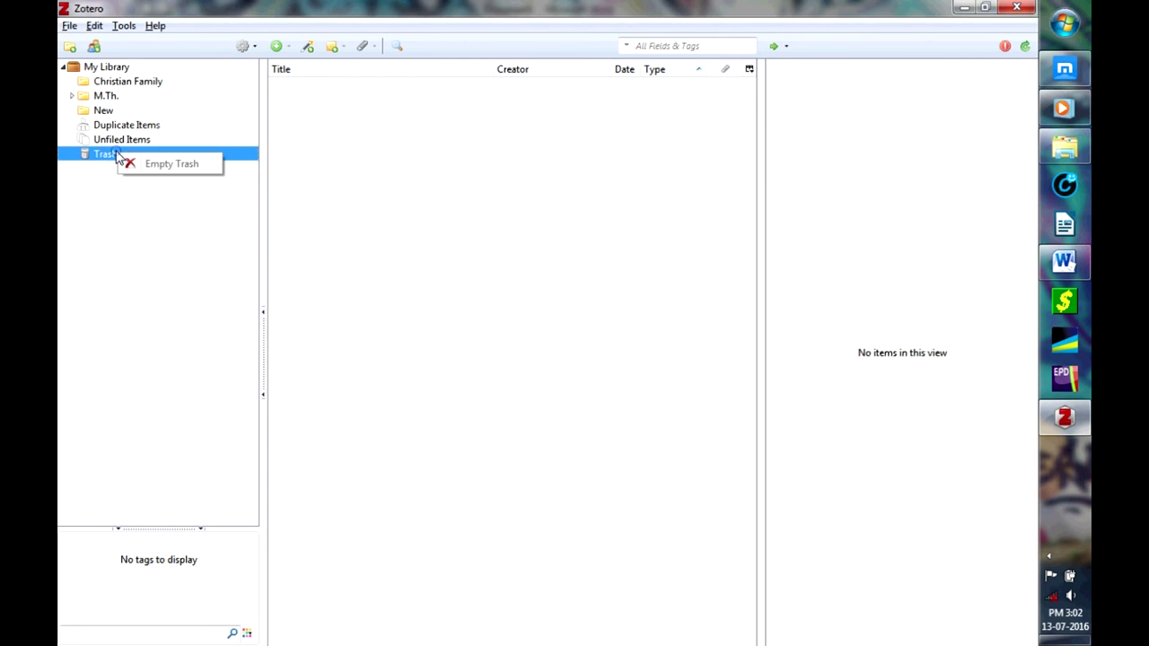
click(137, 220)
Delete the New collection without deleting its items
click(104, 112)
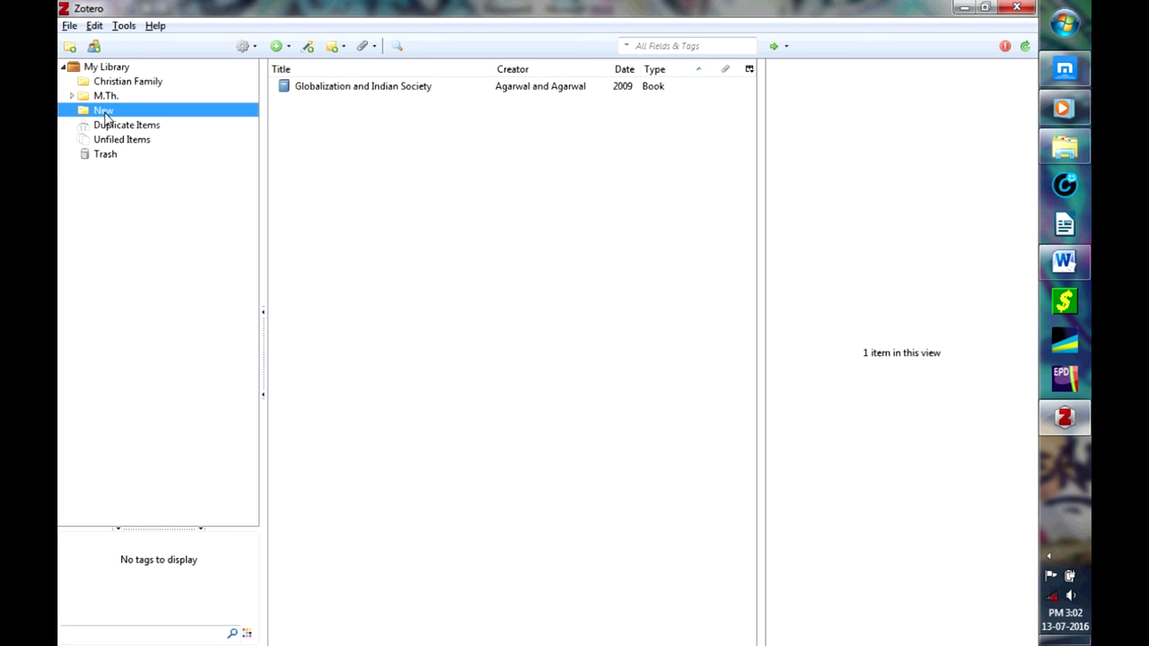
right_click(105, 117)
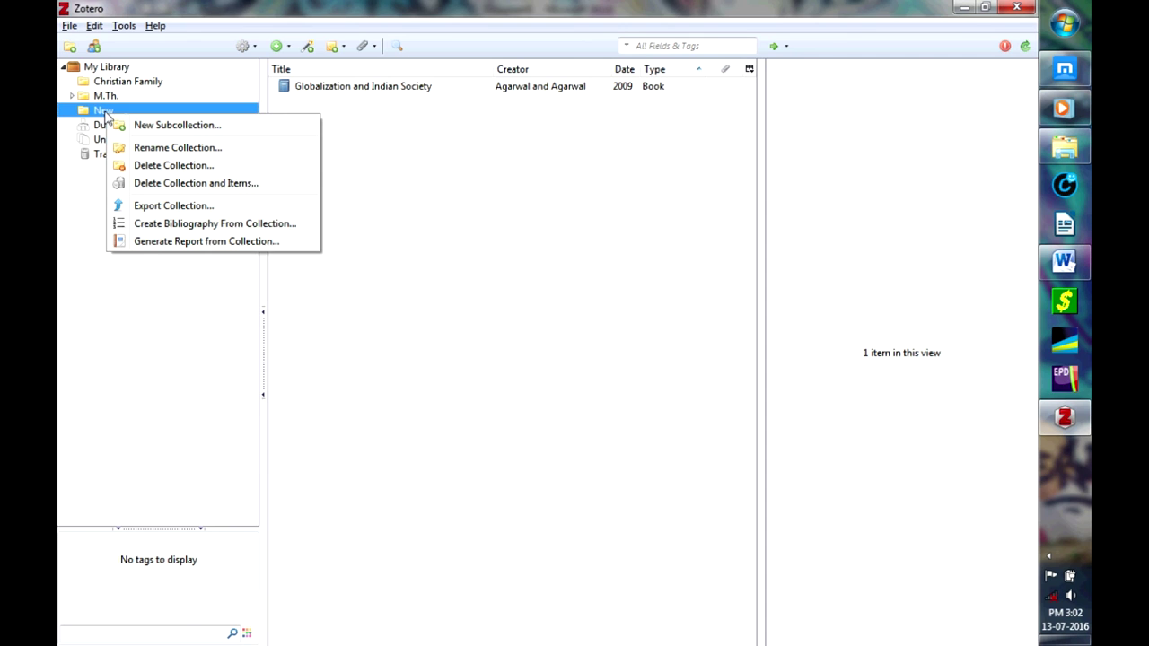
click(162, 167)
click(515, 360)
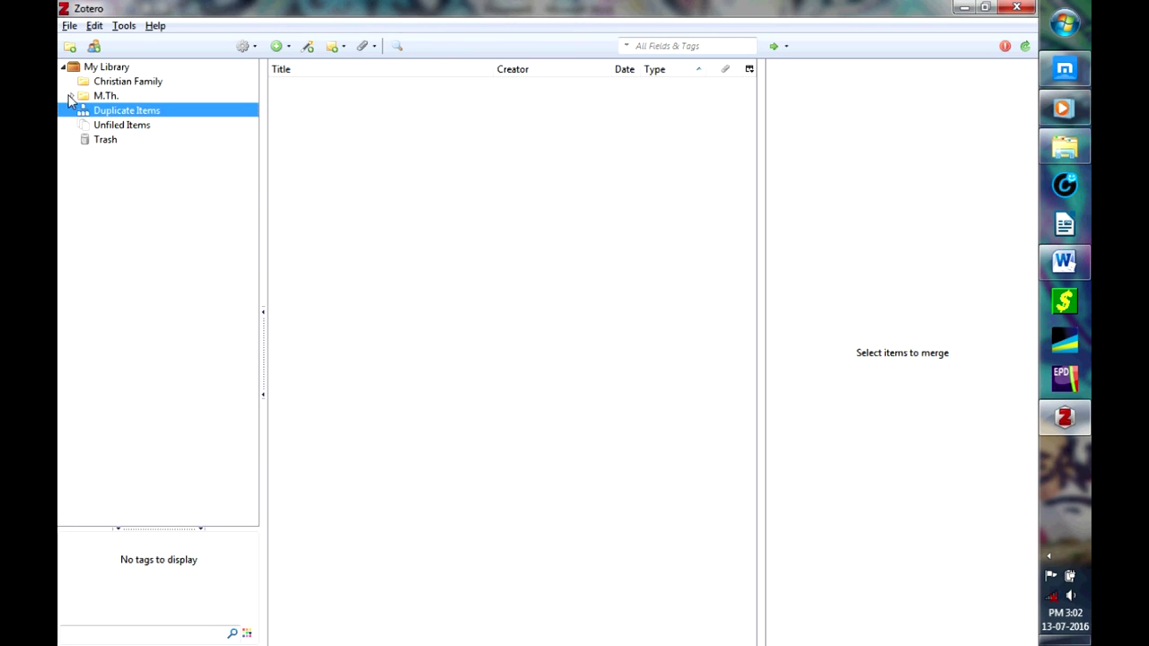
Open the M.Th. collection and start a sync with the Zotero server
click(112, 96)
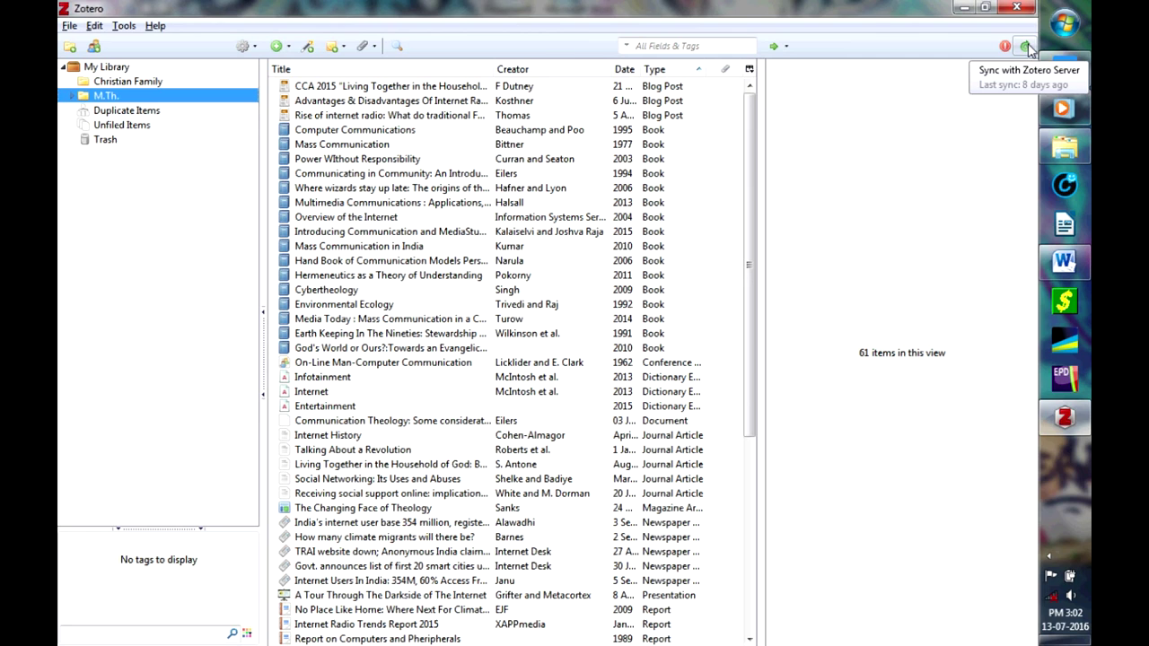
click(1027, 47)
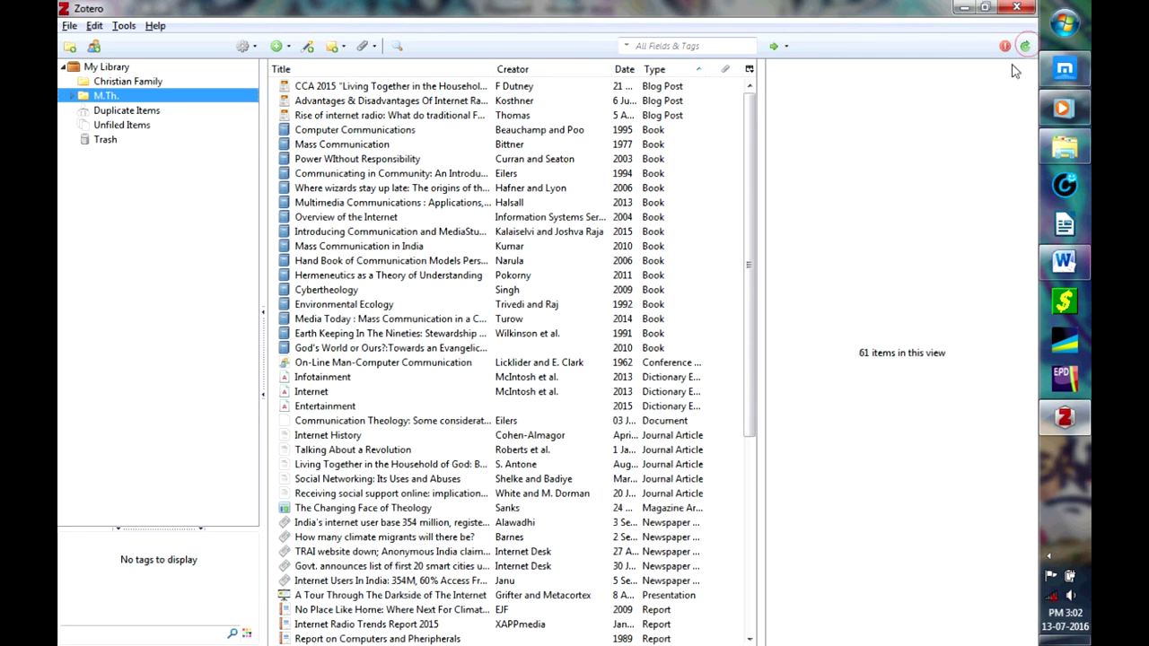
click(786, 46)
click(828, 40)
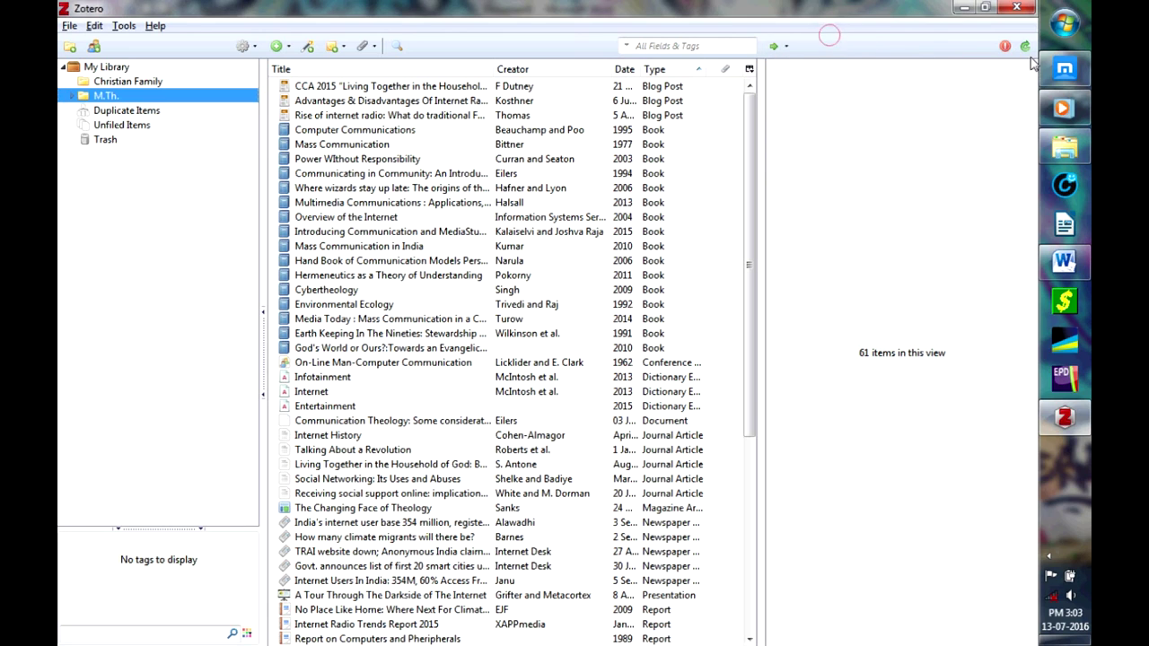